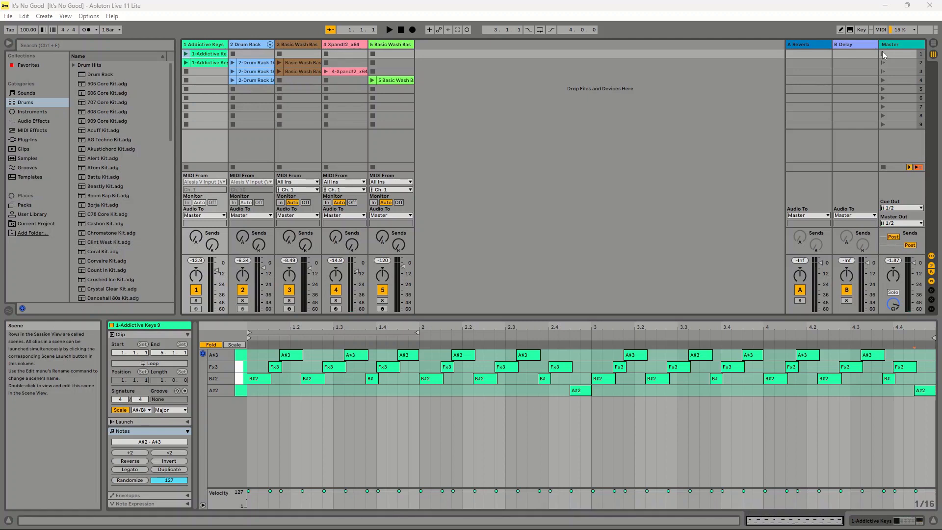
Play the first scene and review the drum, bass and Xpand!2 clips and the fifth track's bass clip.
left_click(882, 54)
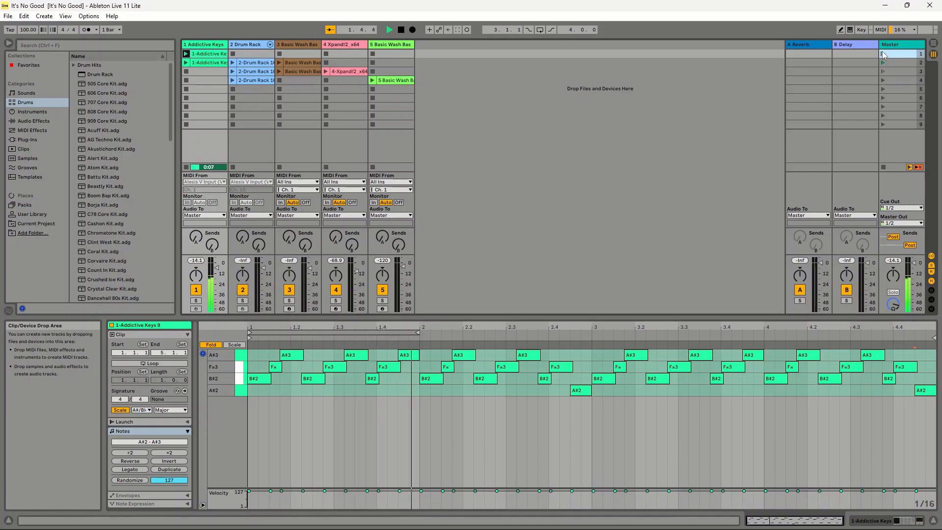
left_click(252, 63)
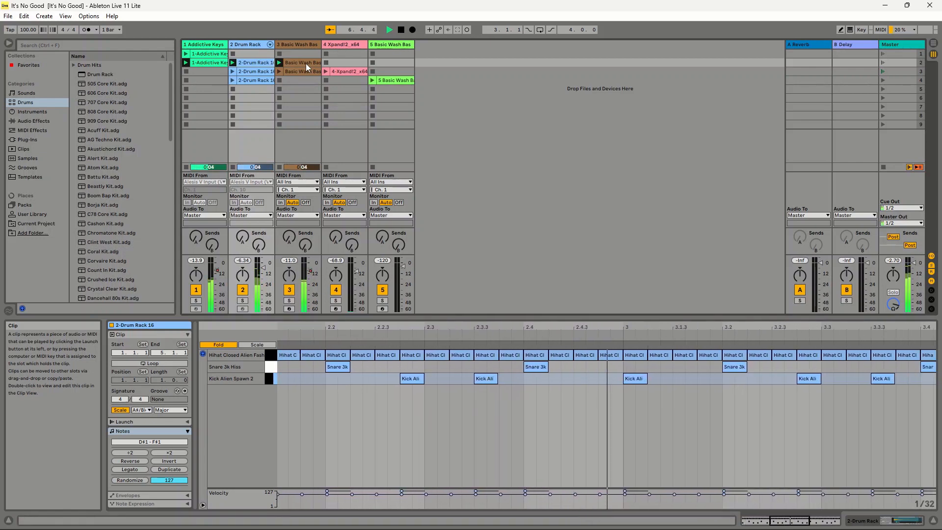
left_click(306, 63)
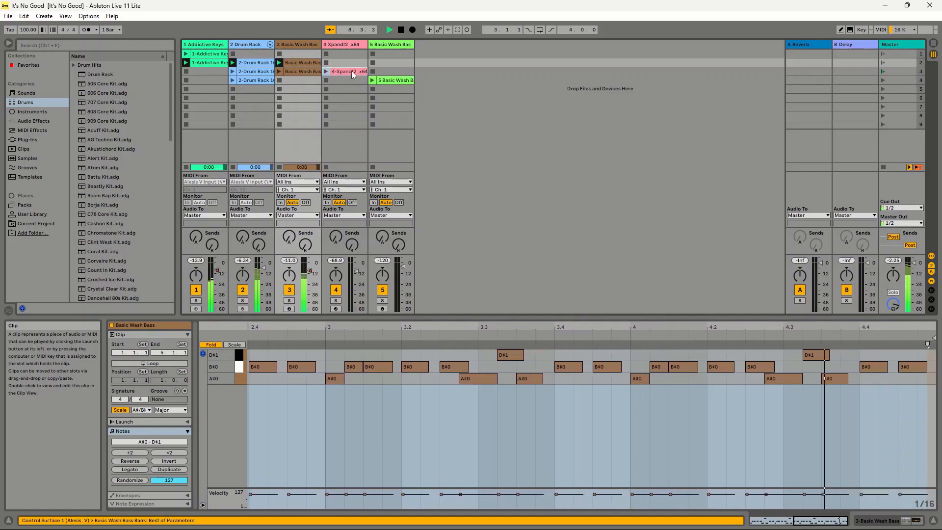
left_click(351, 71)
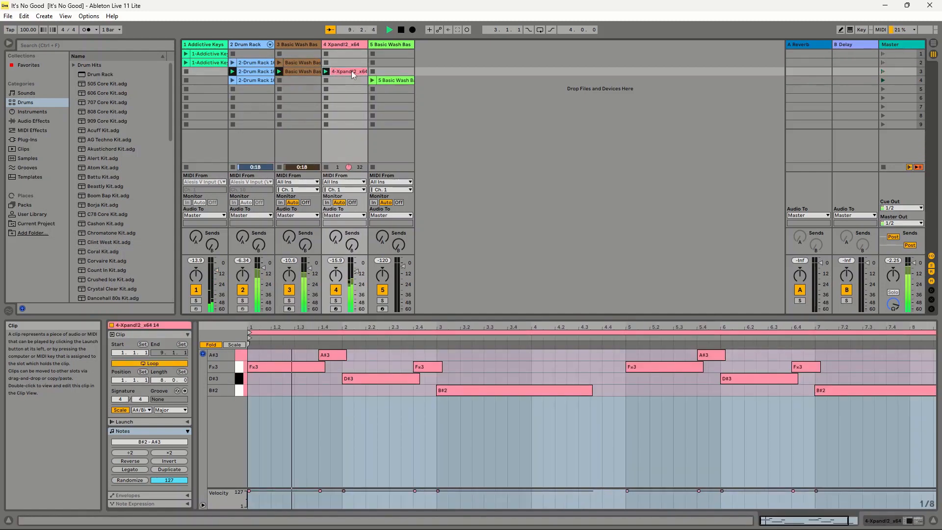
left_click(308, 70)
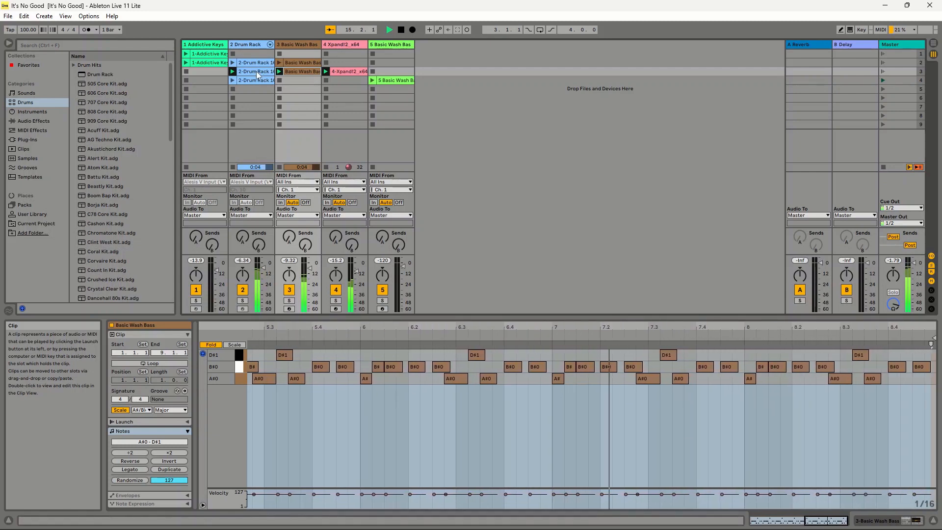
left_click(257, 72)
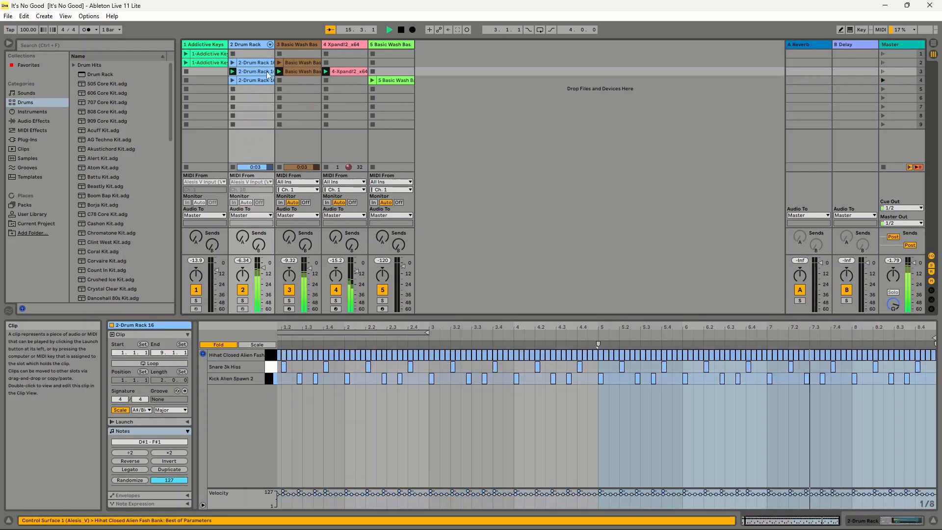
left_click(390, 80)
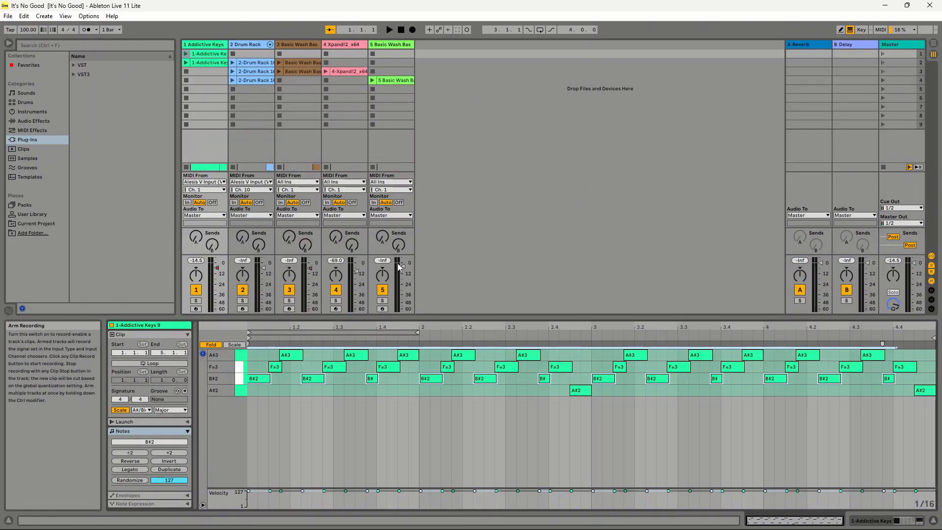
Select the first Addictive Keys clip and locate the Addictive Keys plug-in among the XLN Audio VST3 plug-ins.
left_click(210, 54)
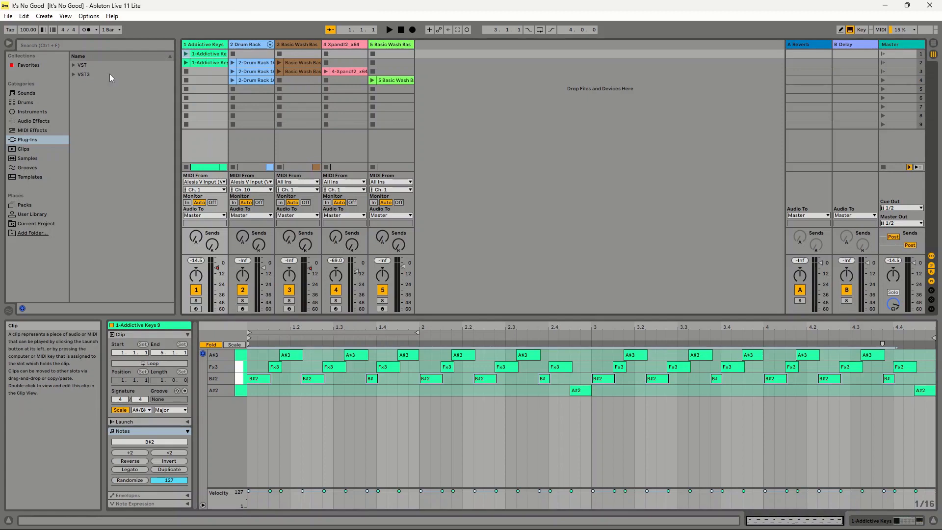
left_click(74, 75)
left_click(79, 94)
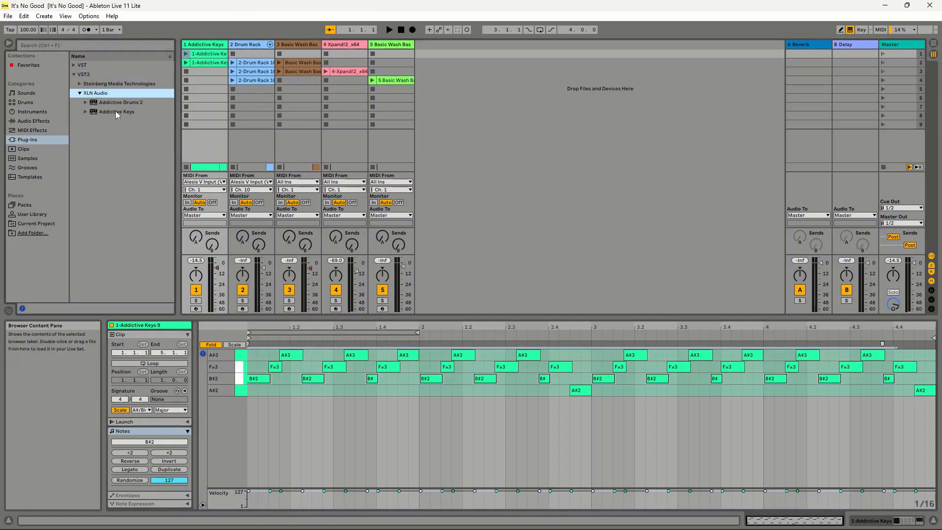
left_click(126, 113)
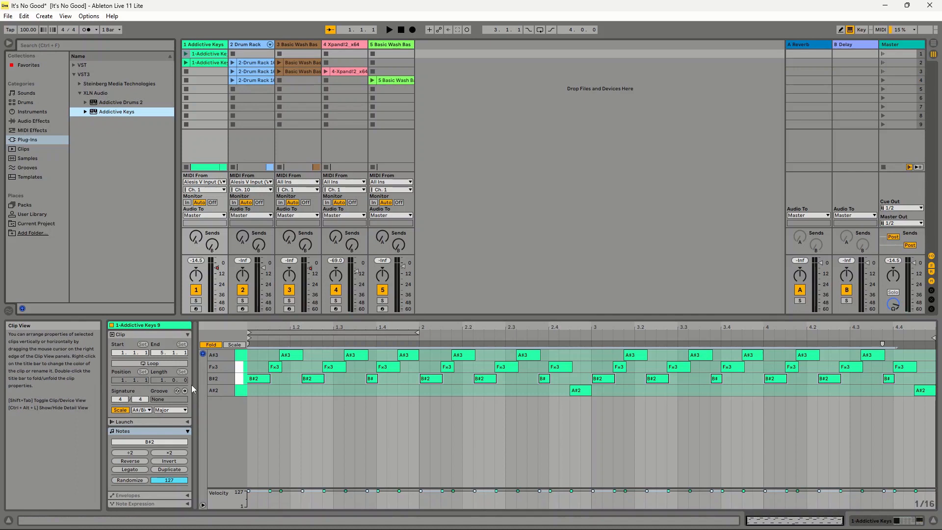
Open the first track's Addictive Keys instrument, view the Studio Grand presets in its preset browser, and close the plug-in window.
key("shift+Tab")
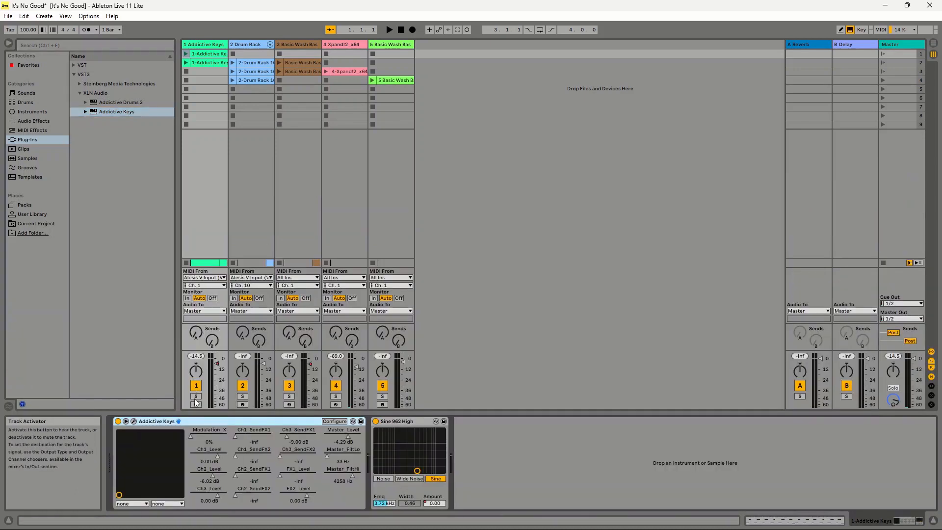
left_click(334, 422)
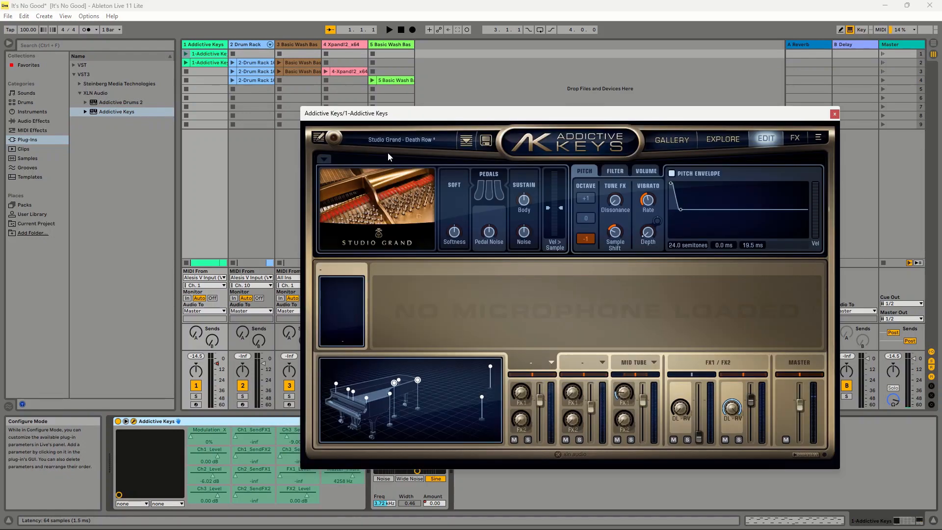
left_click(418, 142)
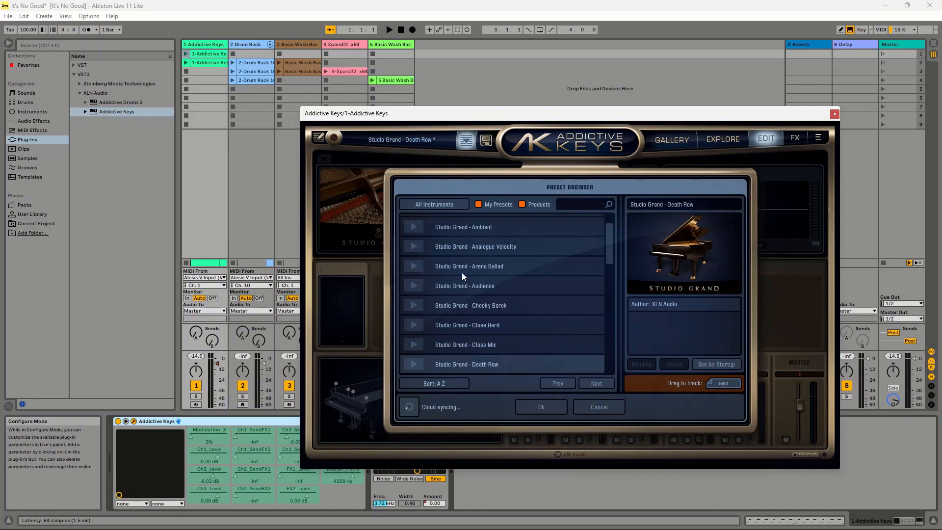
left_click(834, 114)
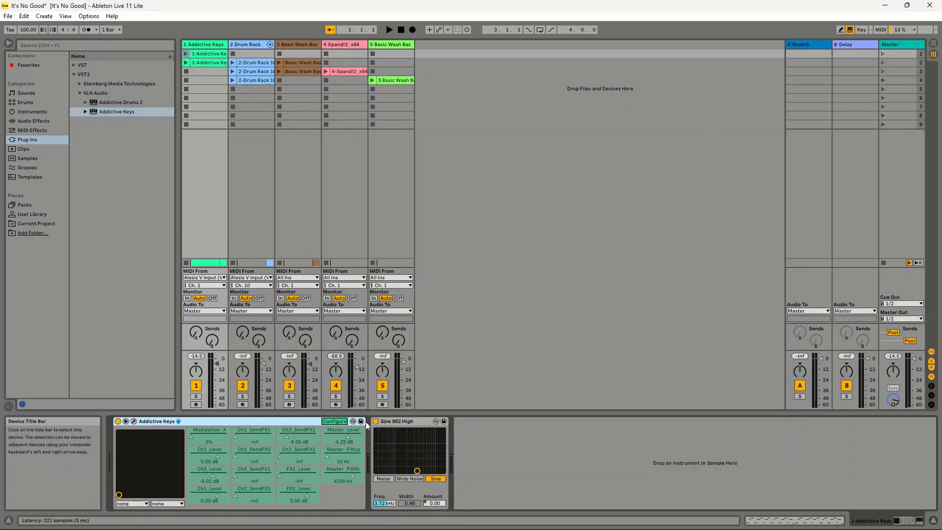
Audition the riff's B#2, Fx3, A#3 and A#2 pitches on the first Addictive Keys clip's piano roll.
key("shift+Tab")
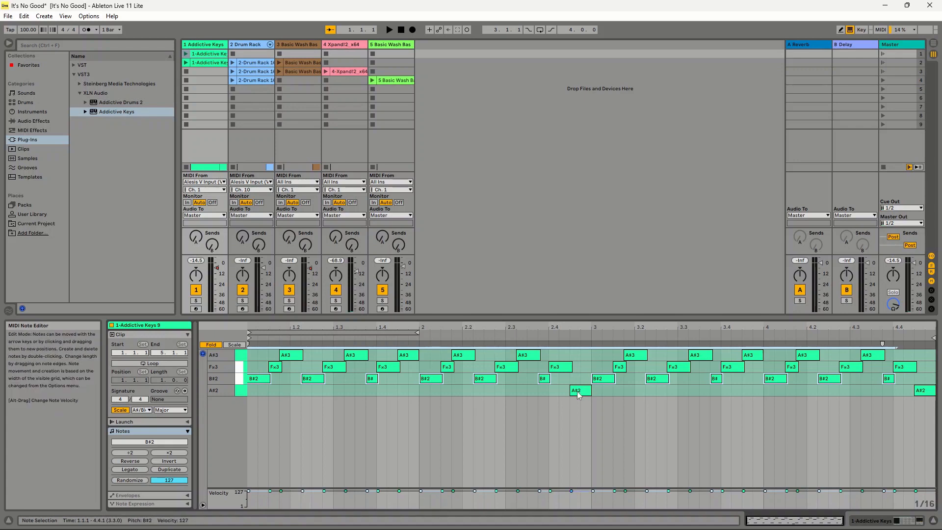
left_click(239, 383)
left_click(239, 369)
left_click(239, 359)
left_click(240, 377)
left_click(240, 368)
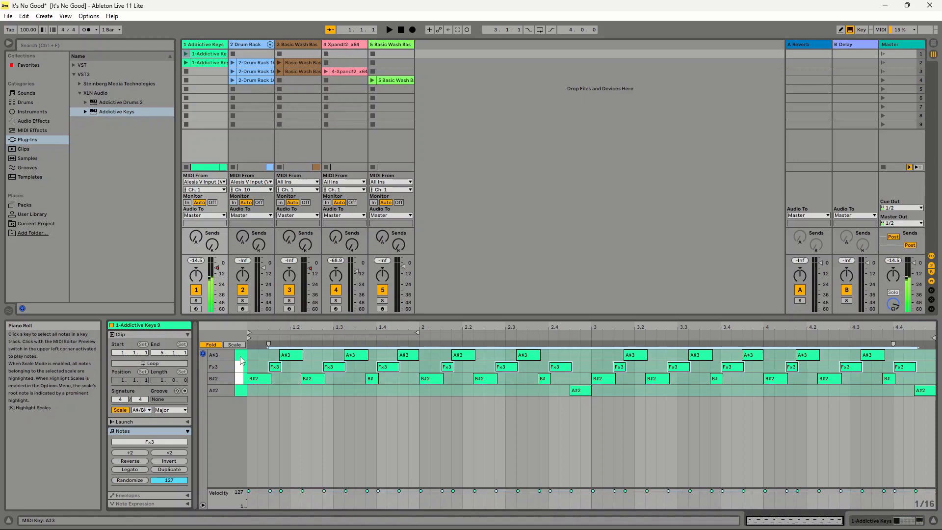
left_click(239, 382)
left_click(239, 367)
left_click(239, 356)
left_click(239, 379)
left_click(239, 367)
left_click(239, 359)
left_click(239, 380)
left_click(239, 368)
left_click(238, 391)
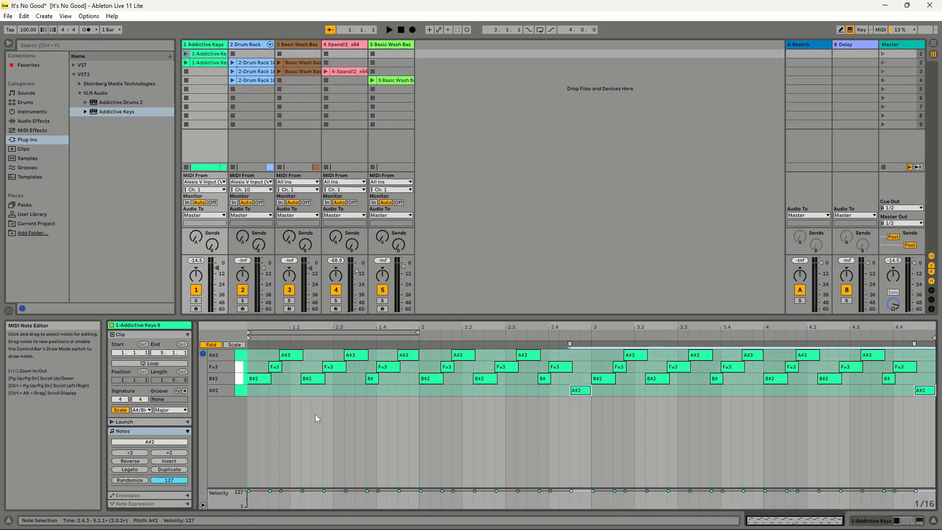
Show the first track's device chain and play its first clip to examine the Sine 962 High effect.
key("shift+Tab")
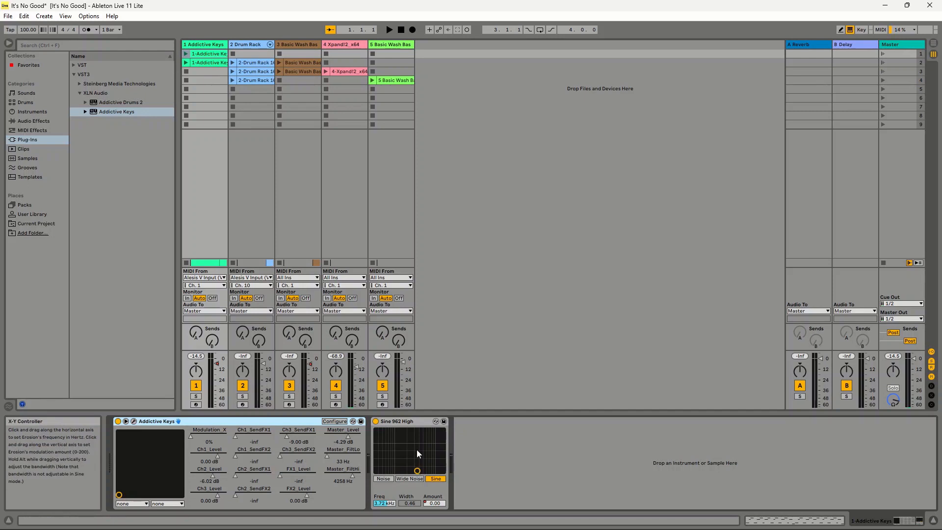
left_click(185, 54)
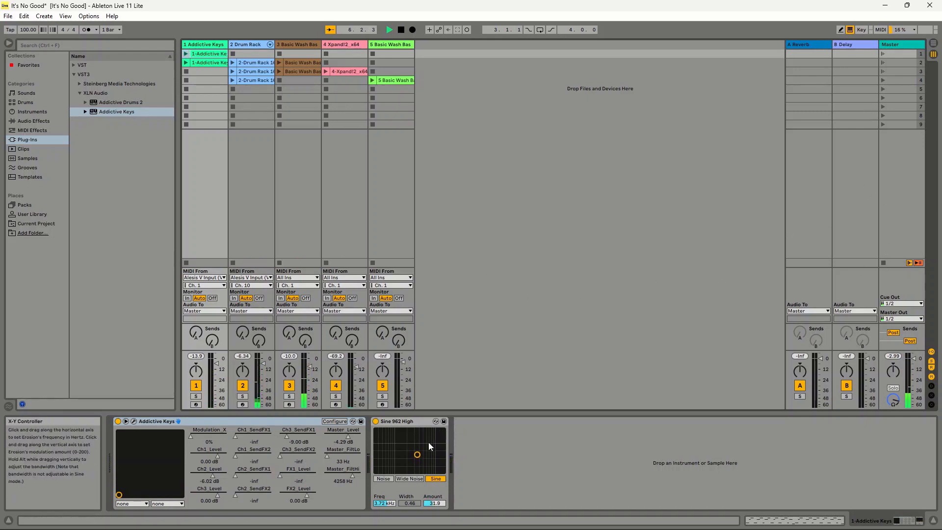
Enter MIDI mapping mode and select the Amount parameter of the Sine 962 High effect for assignment.
key("shift+Tab")
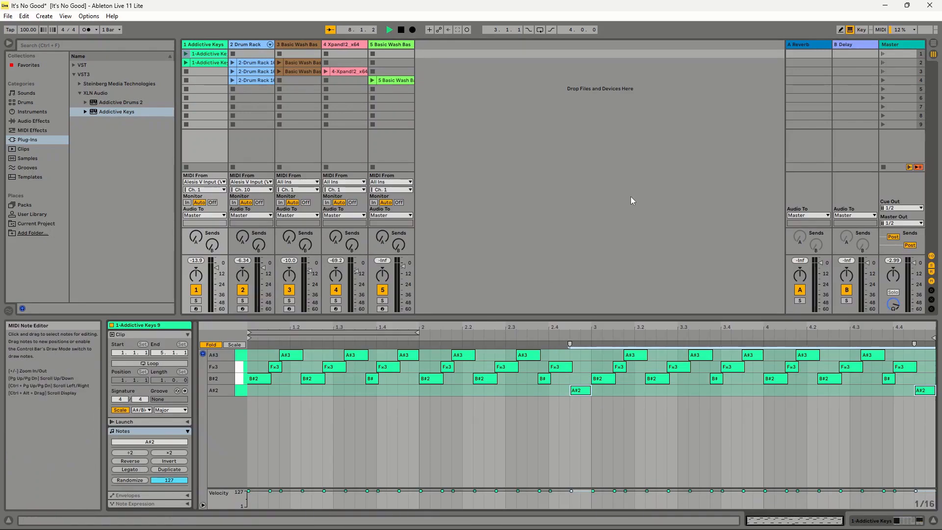
left_click(881, 30)
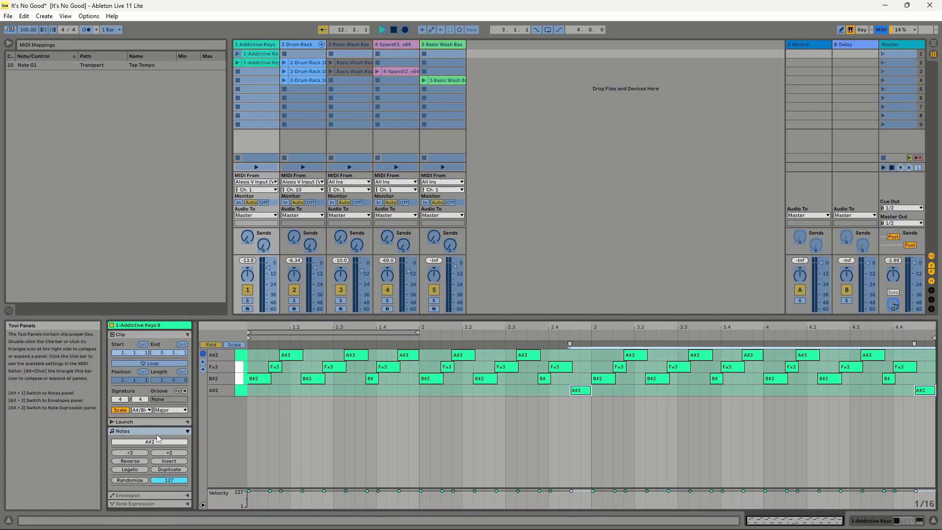
key("shift+Tab")
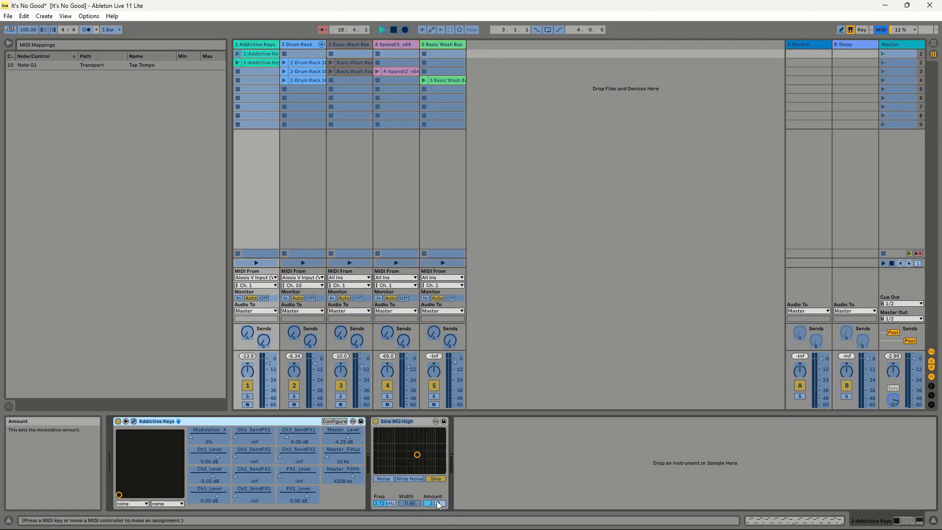
Display the first clip's Amount automation envelope for Sine 962 High, exit MIDI mapping mode and stop playback.
key("shift+Tab")
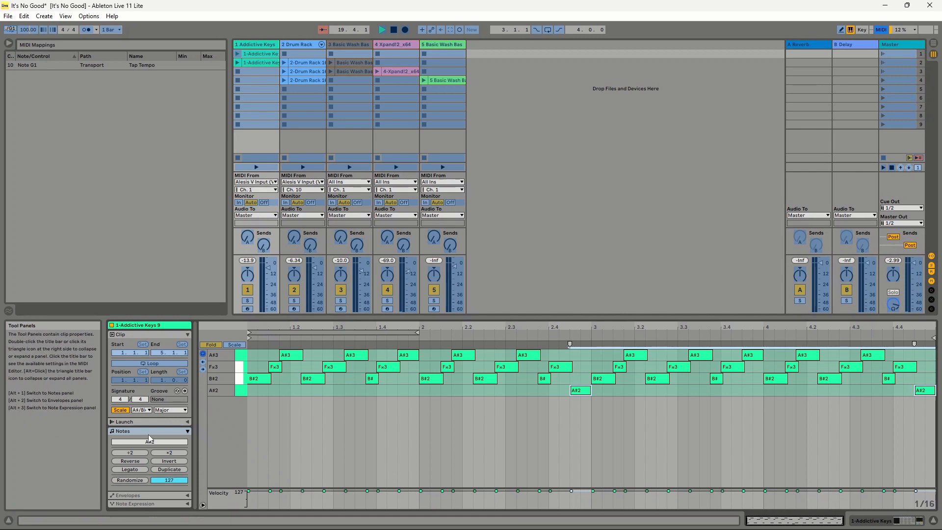
left_click(137, 493)
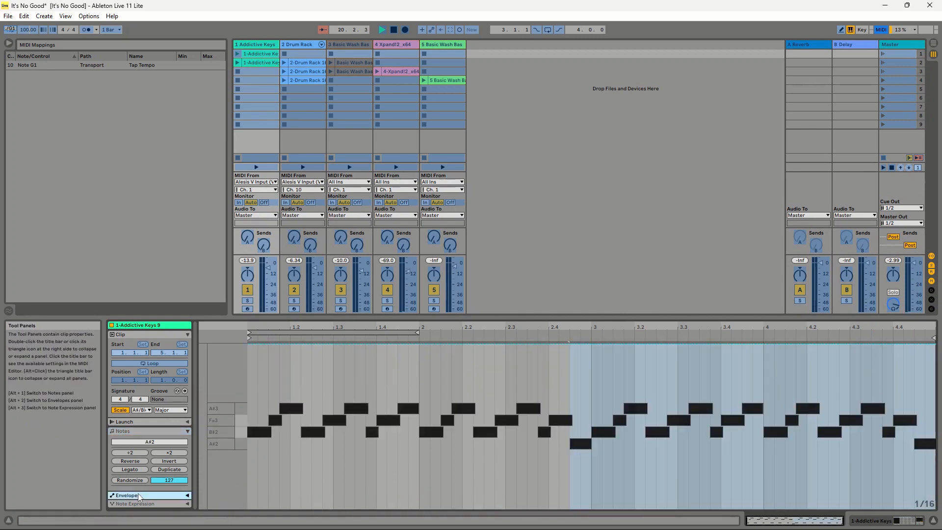
left_click(187, 495)
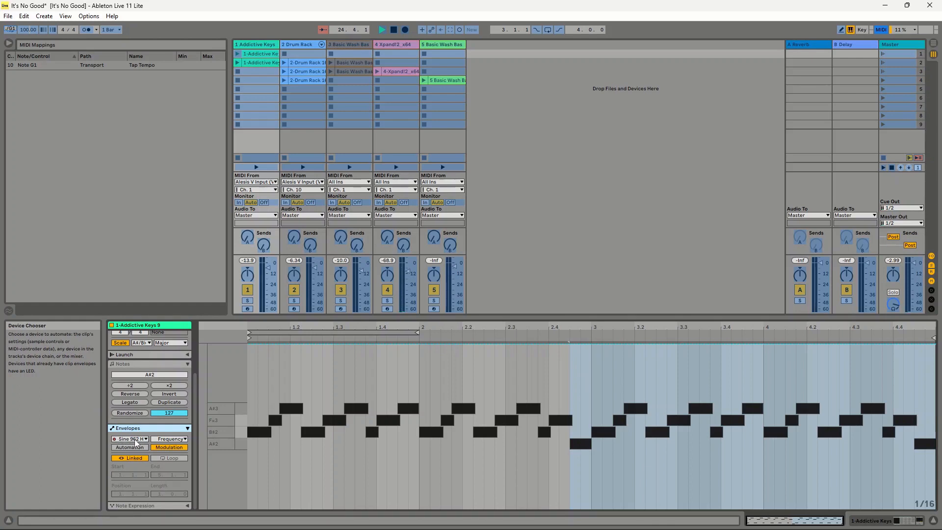
left_click(155, 439)
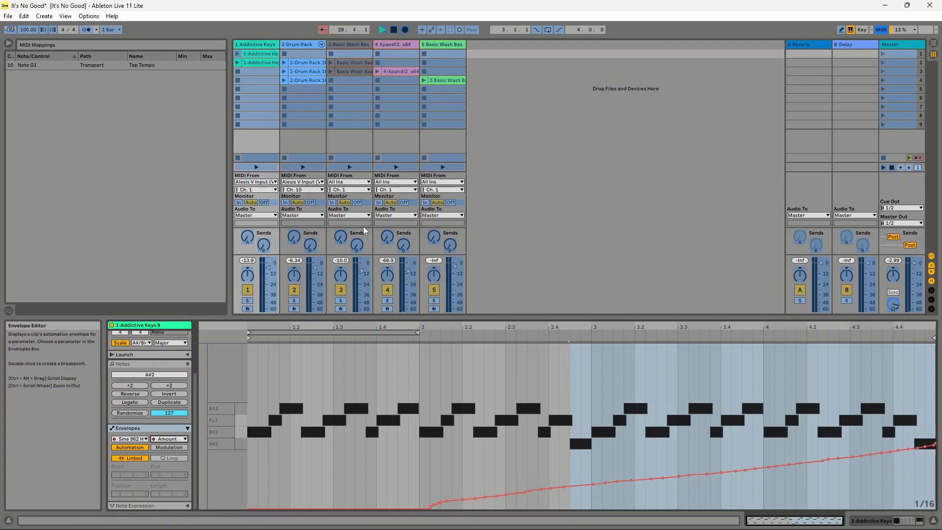
left_click(881, 29)
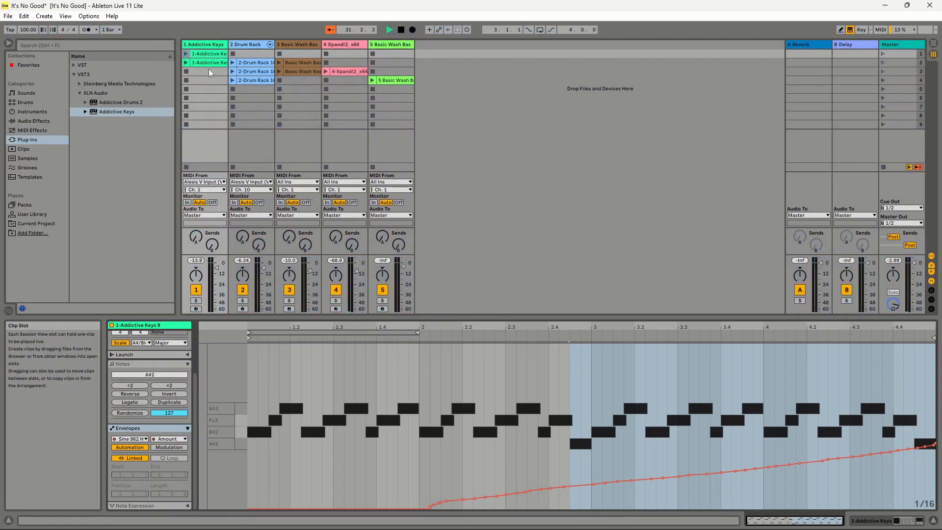
left_click(401, 29)
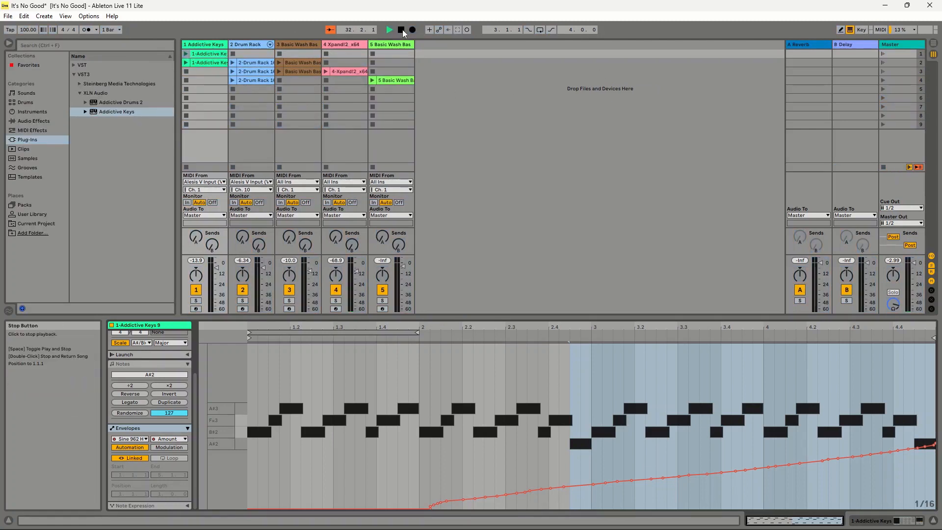
Play the first Addictive Keys clip and check how its envelope moves the Sine 962 High amount in the device chain.
left_click(188, 54)
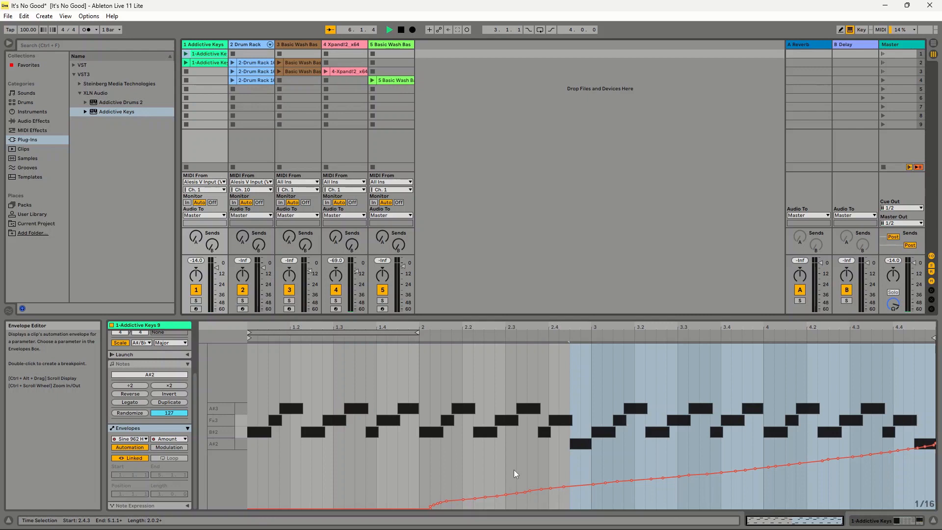
key("shift+Tab")
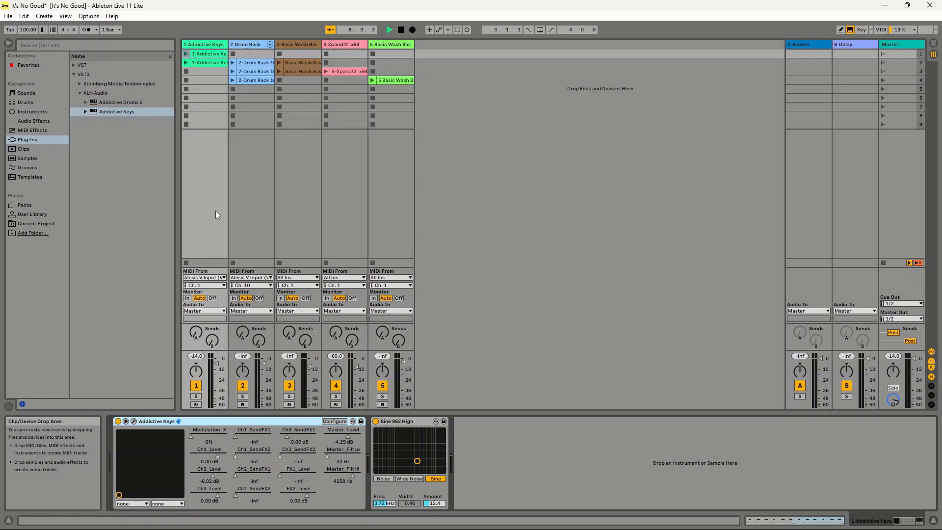
key("shift+Tab")
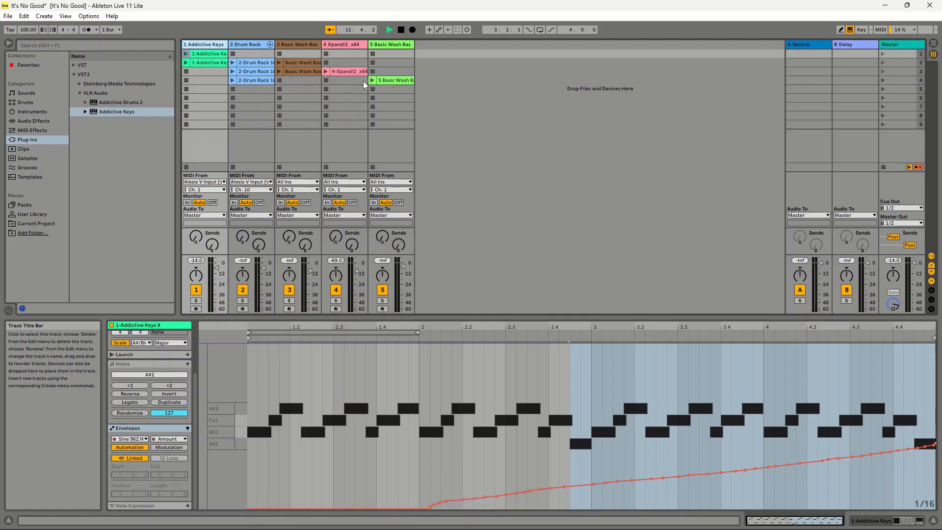
View the second Addictive Keys clip, and return to the first clip to show its notes instead of its envelope.
left_click(209, 63)
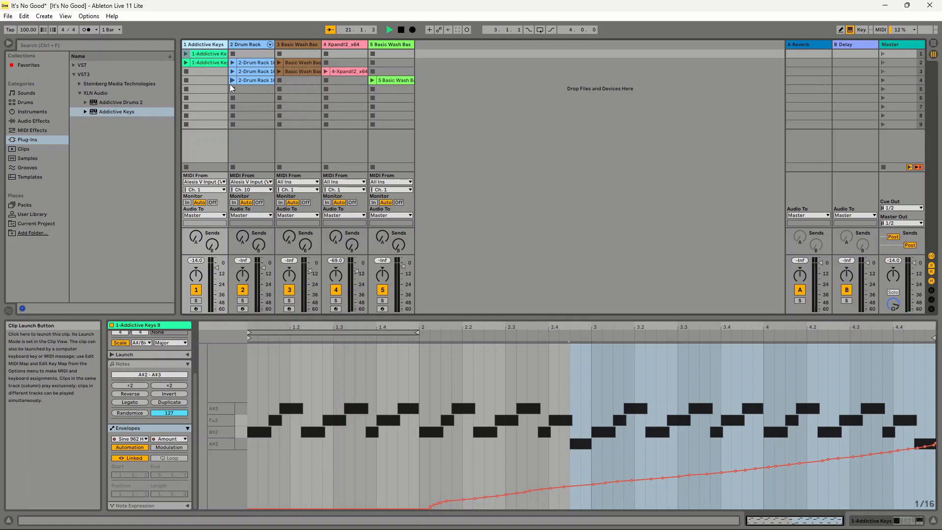
left_click(208, 53)
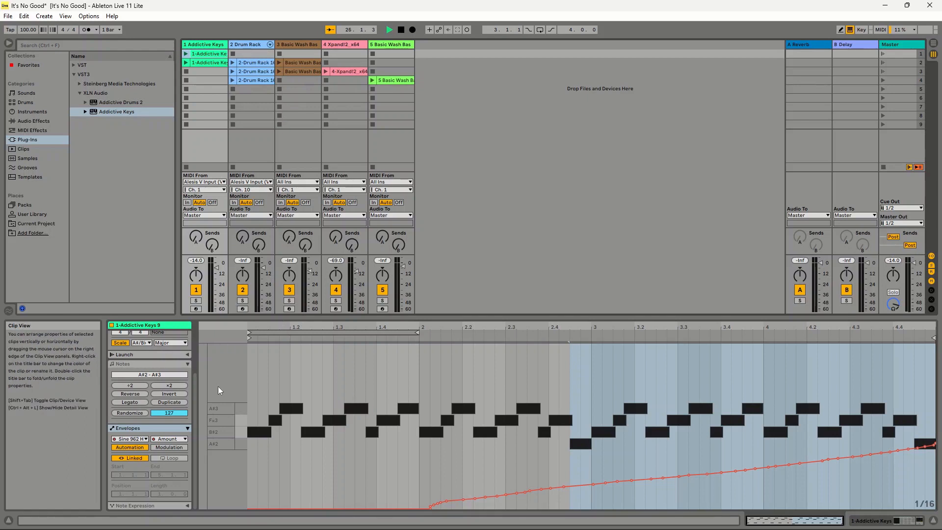
key("shift+Tab")
key("shift+Tab")
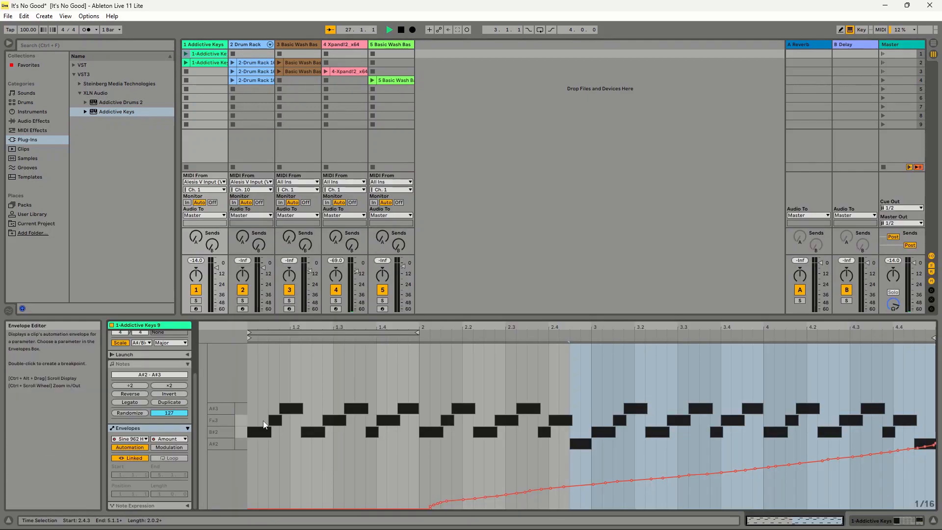
left_click(145, 367)
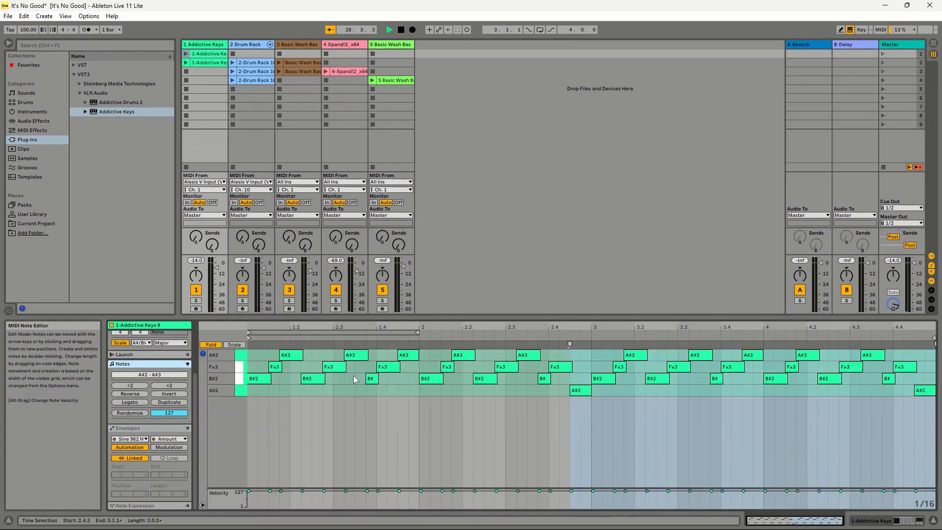
Turn on Draw Mode in the note editor of the second Addictive Keys clip.
right_click(259, 391)
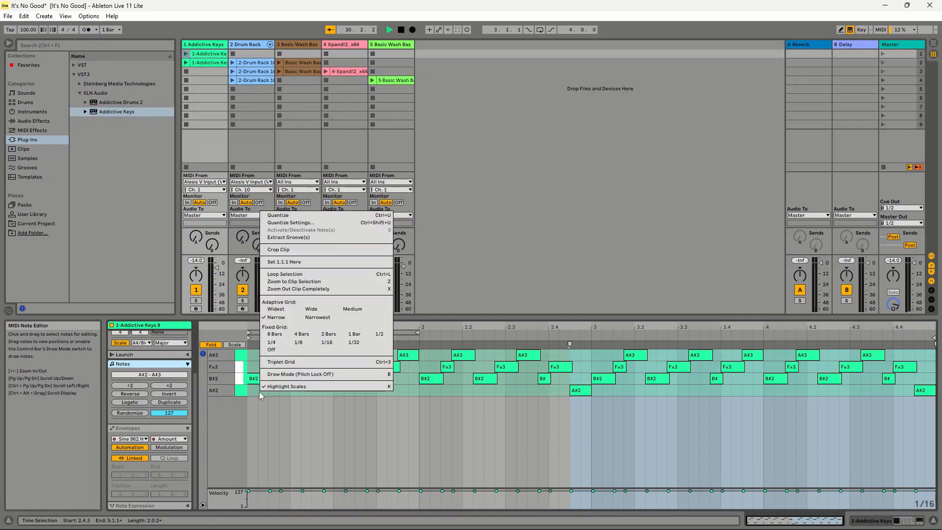
left_click(247, 391)
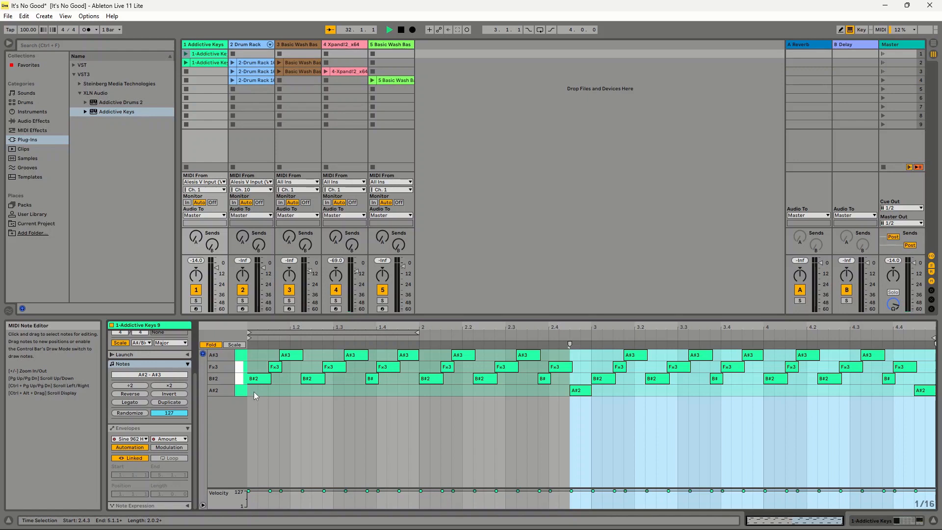
left_click(259, 379)
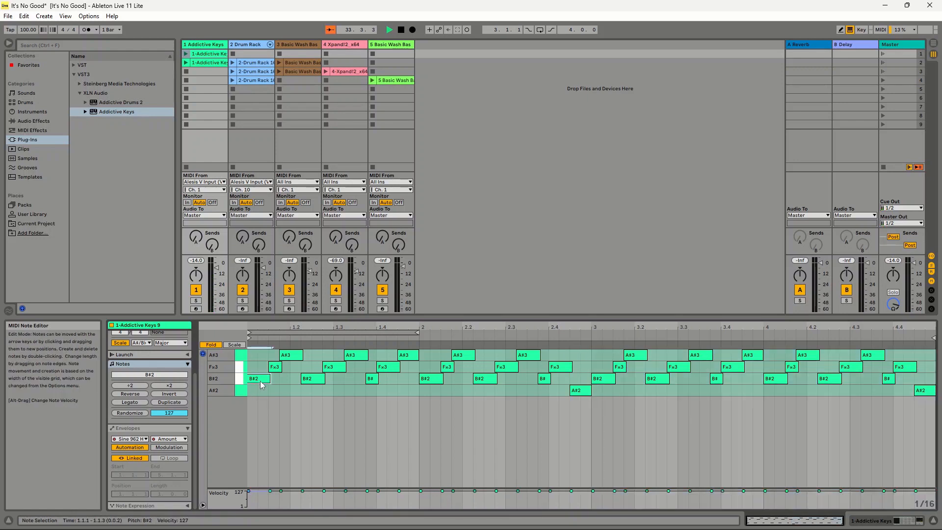
right_click(262, 391)
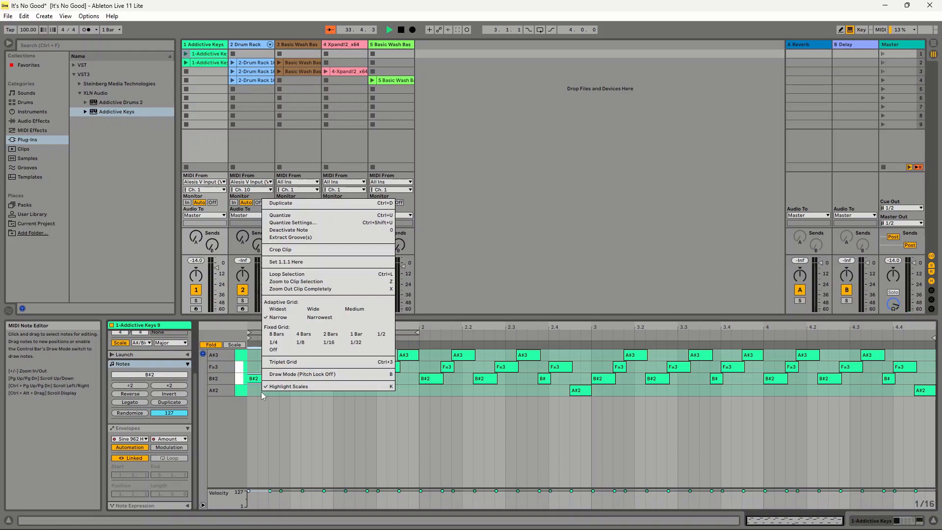
left_click(280, 375)
Try drawing a run of four short A#2 notes at the start of the clip, and delete them.
left_click_drag(254, 390, 293, 388)
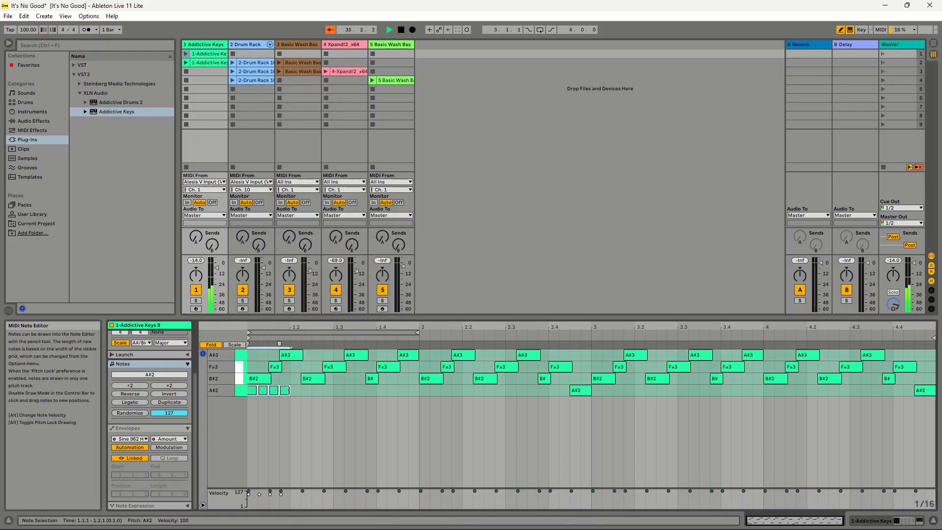
key("Delete")
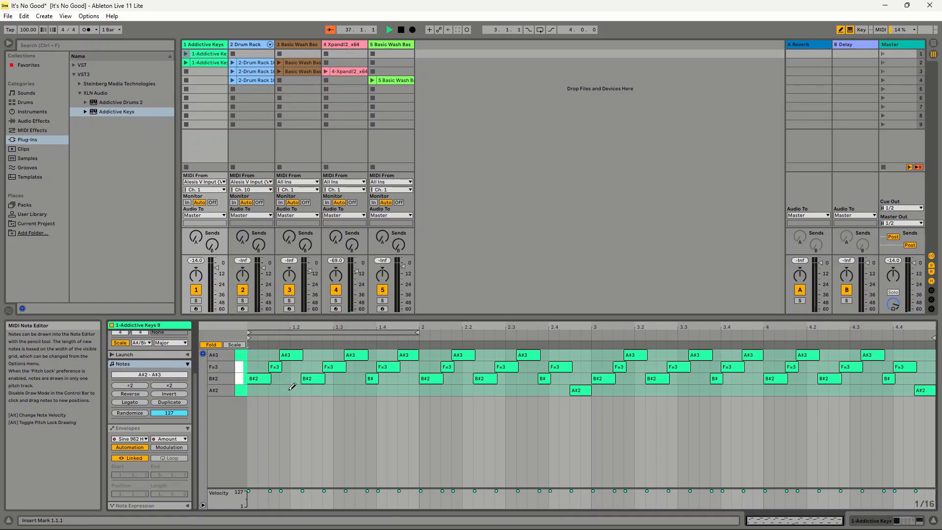
Unfold the note editor to view every key row, and fold it back to the rows containing notes.
left_click(211, 345)
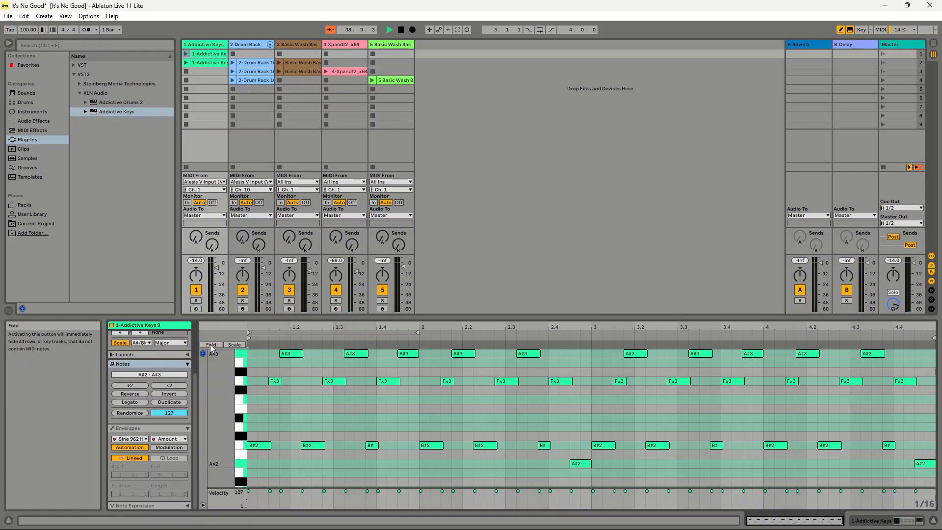
scroll(284, 411, "up", 3)
scroll(287, 402, "down", 2)
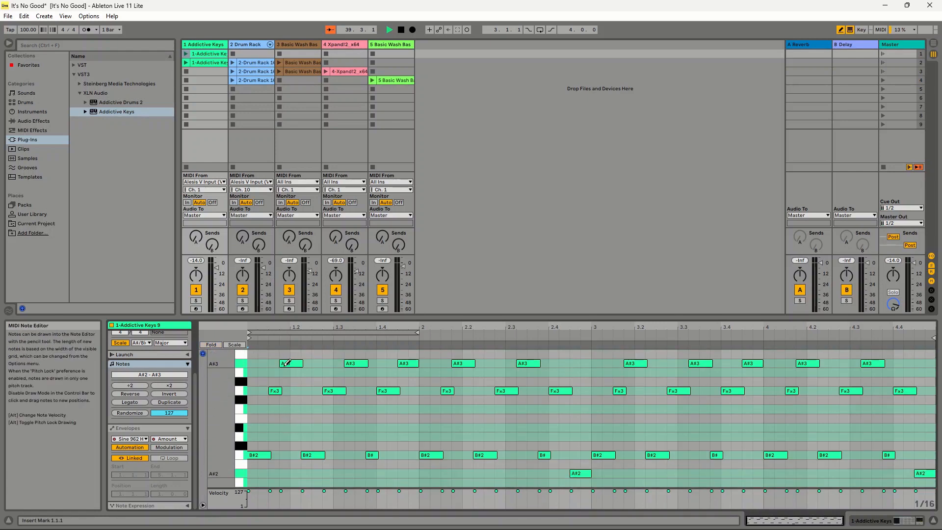
left_click(211, 345)
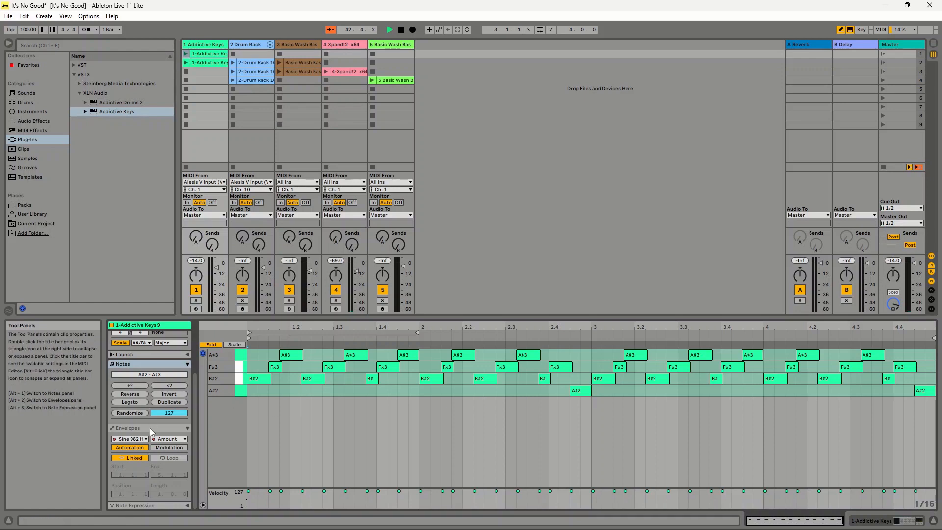
Open the other Addictive Keys clip and display its envelope for the Mixer's Track Volume.
scroll(150, 432, "up", 1)
scroll(150, 431, "up", 2)
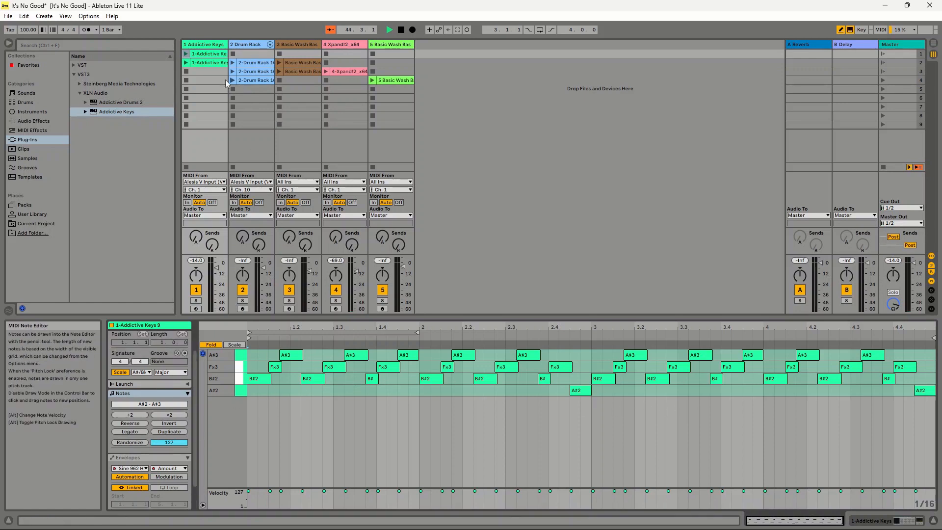
left_click(212, 63)
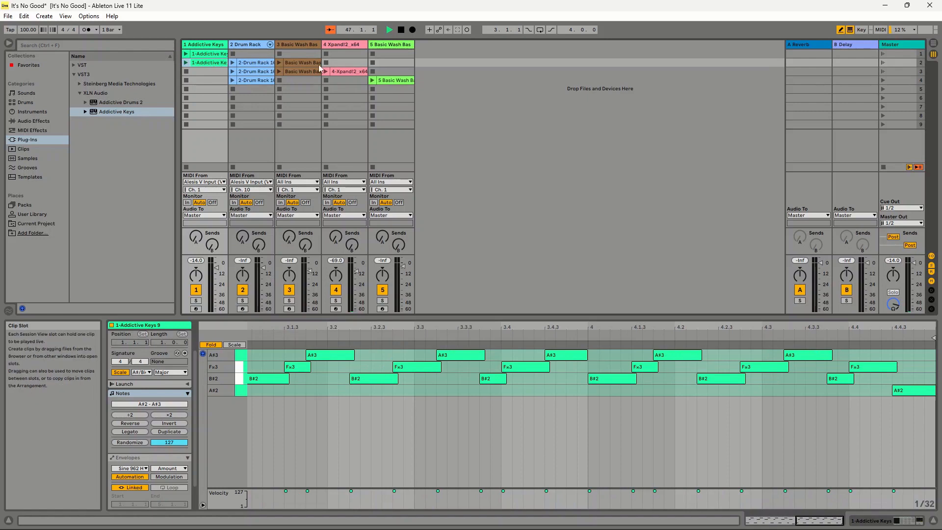
left_click(143, 459)
left_click(144, 469)
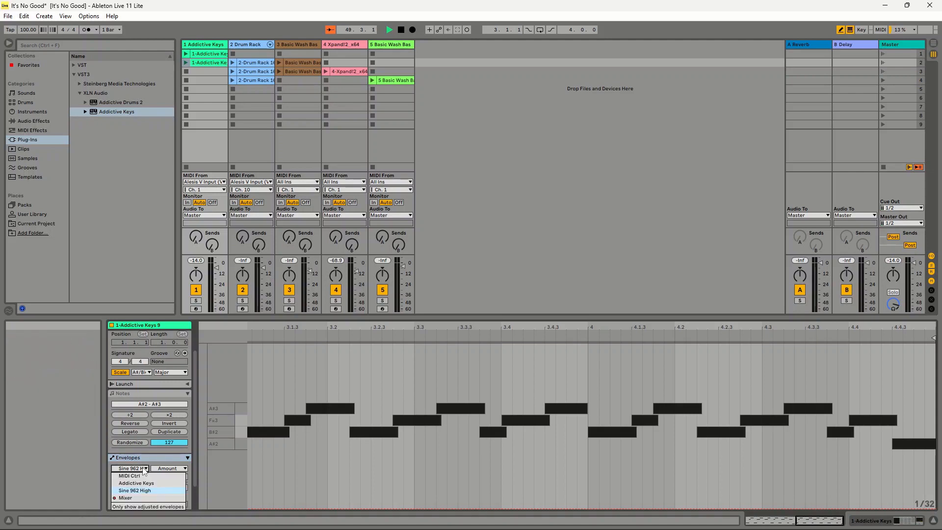
left_click(132, 499)
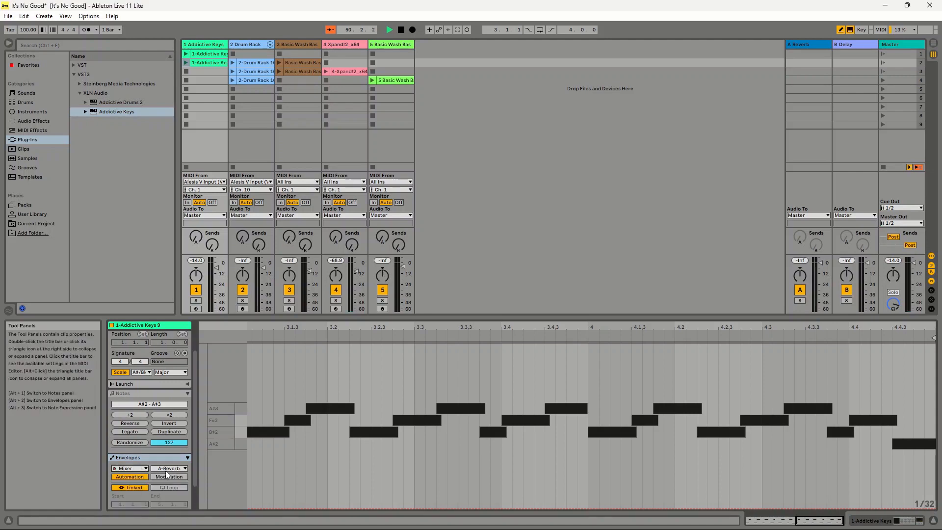
left_click(169, 468)
left_click(175, 491)
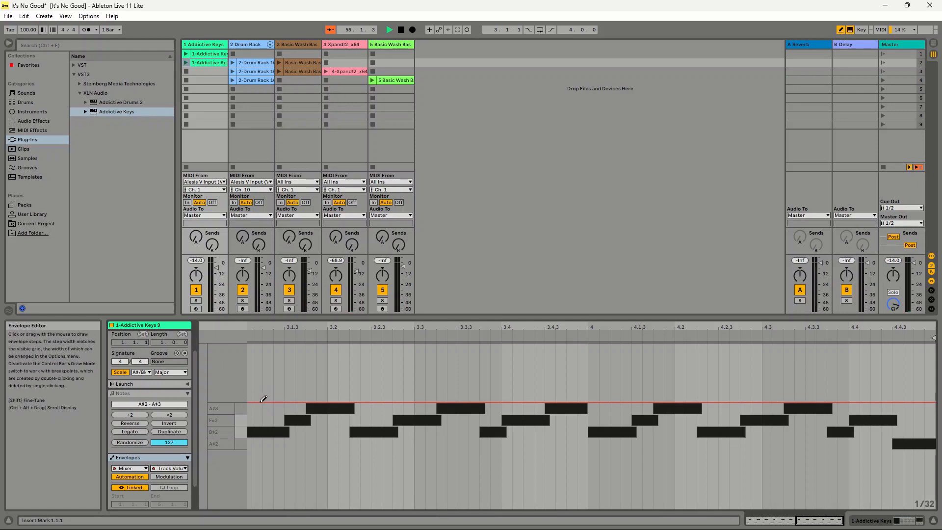
Examine which mixer parameters can be shown as envelopes, keep Track Volume, and open the first Addictive Keys clip.
left_click(169, 469)
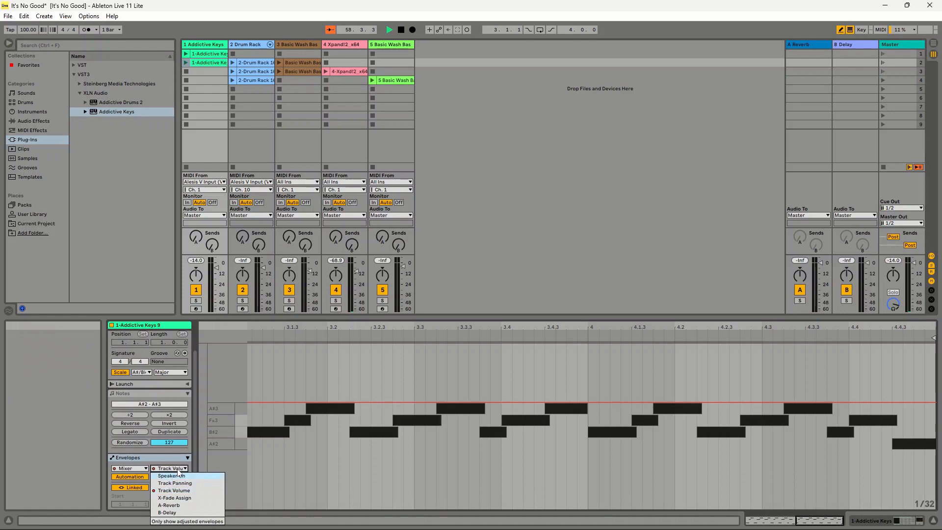
left_click(179, 469)
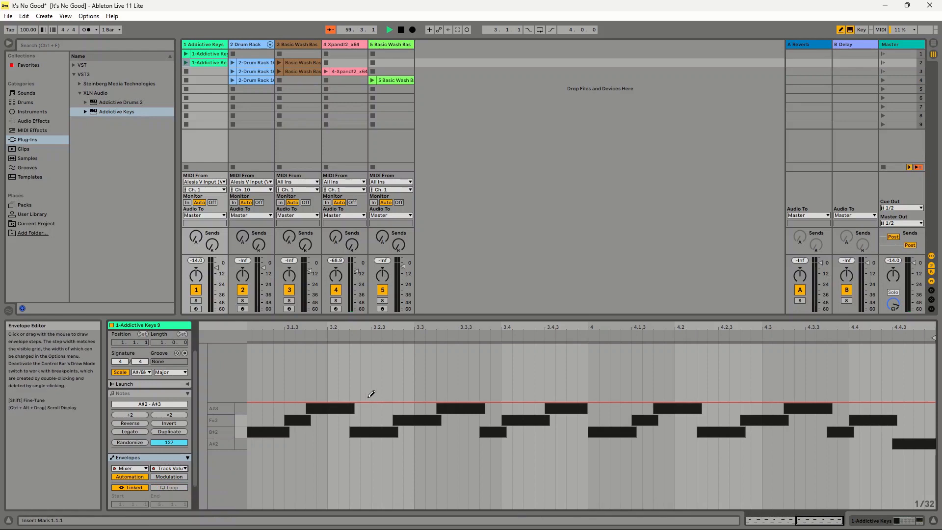
double_click(210, 54)
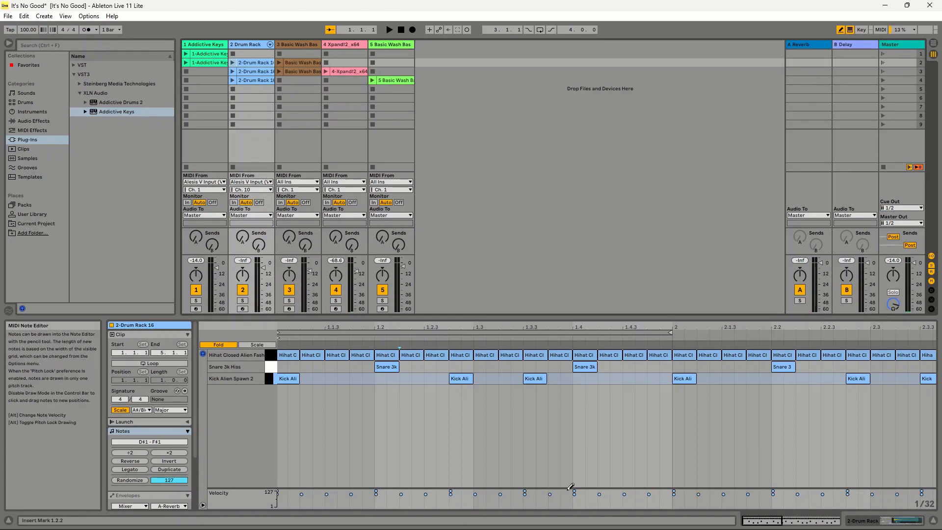
Switch to the Alesis V61 Editor and show the keybed settings.
left_click(574, 519)
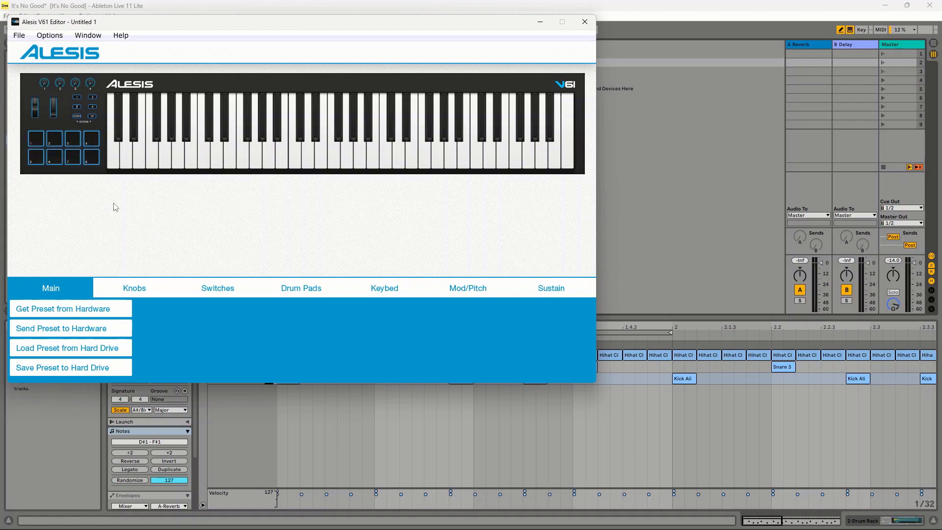
left_click(166, 162)
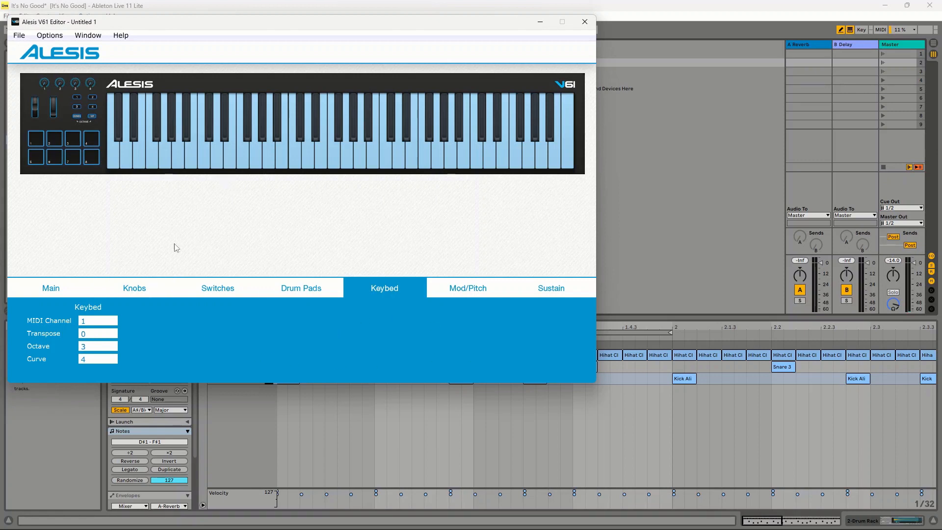
Open the V61 Editor user guide and view the velocity curves in its Appendix.
left_click(131, 37)
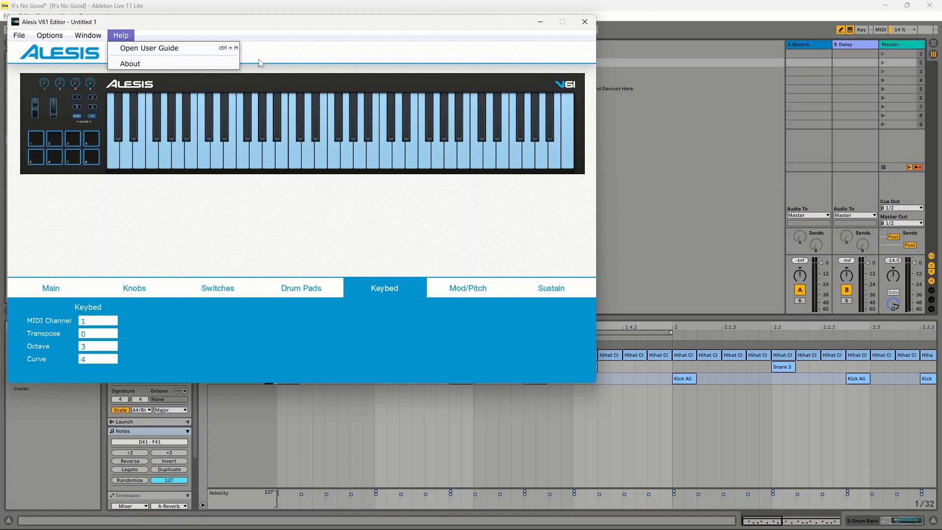
left_click(288, 52)
left_click(120, 35)
left_click(149, 47)
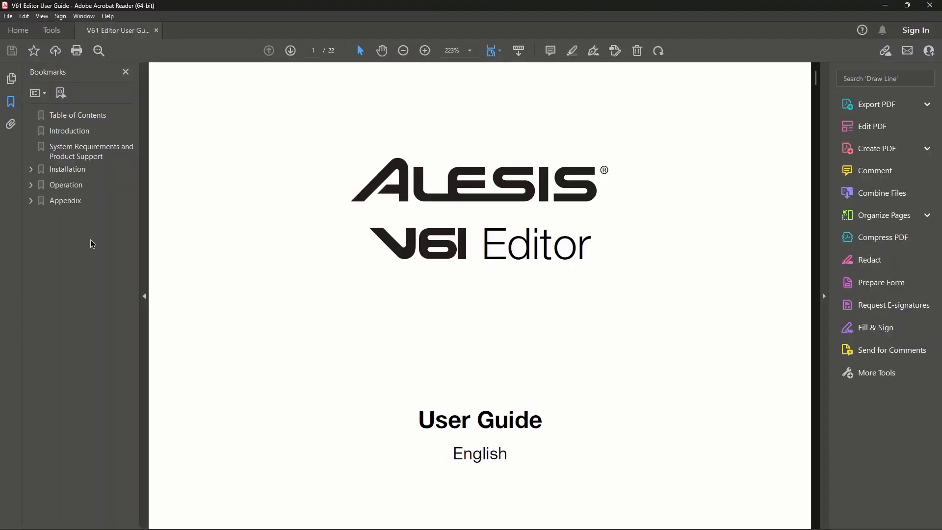
left_click(75, 201)
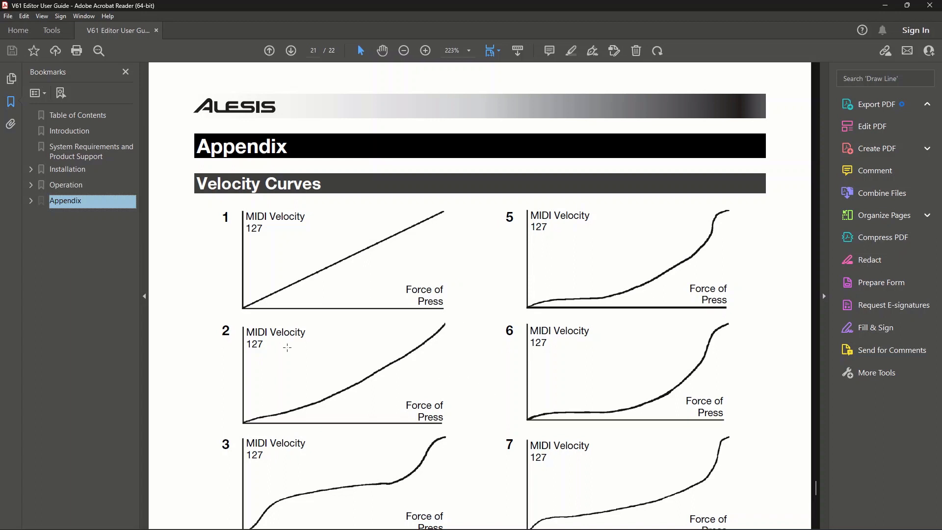
scroll(339, 369, "down", 4)
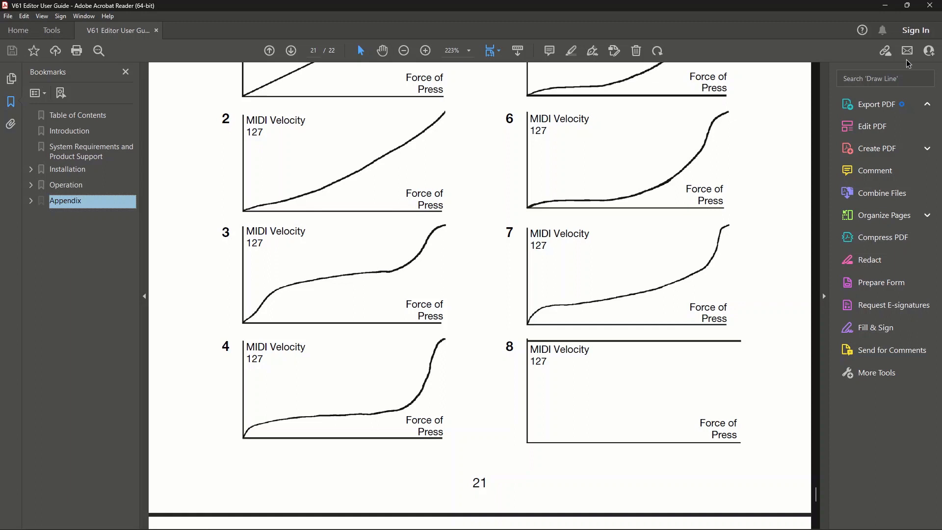
Compare the keybed's Curve setting in the Alesis V61 Editor with the velocity curves in the user guide.
left_click(562, 520)
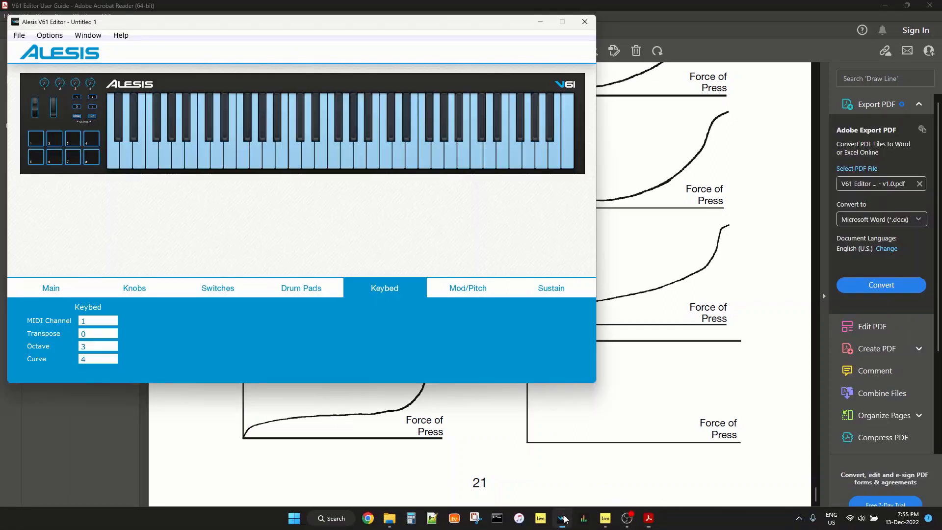
left_click(182, 417)
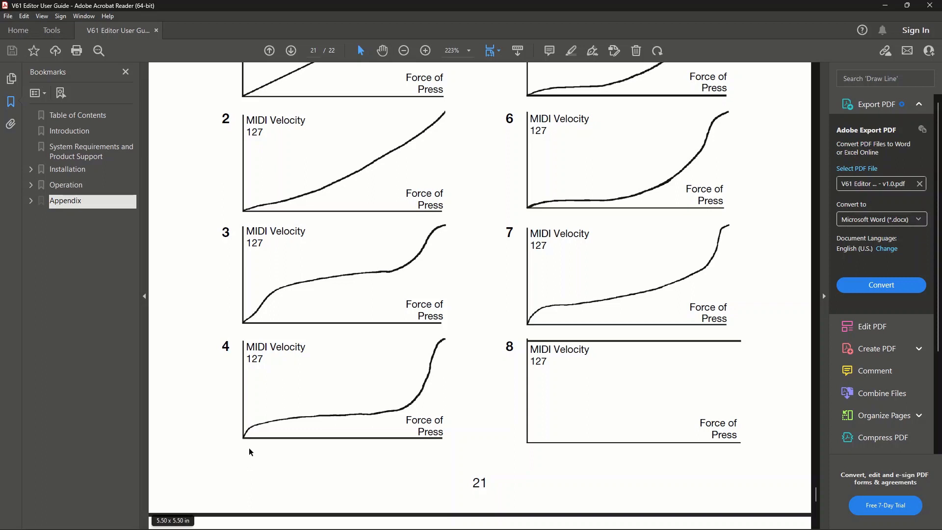
scroll(249, 448, "up", 3)
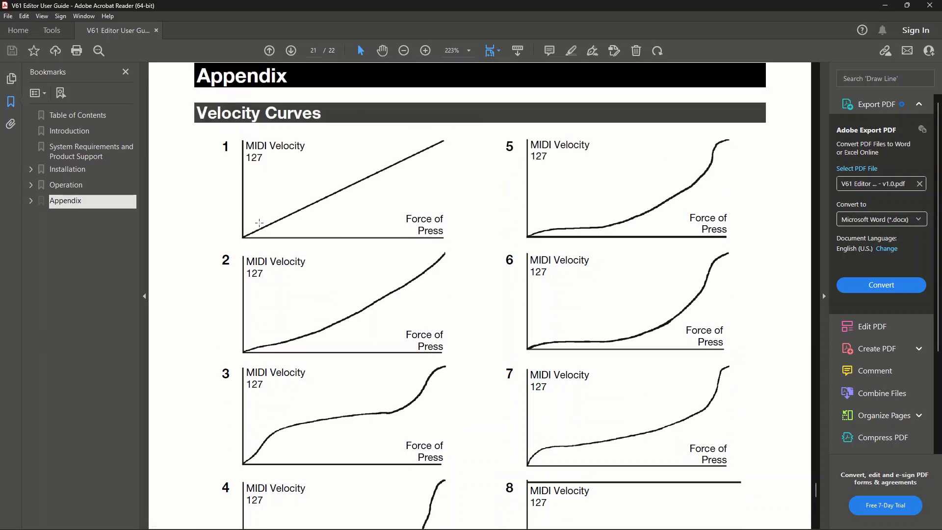
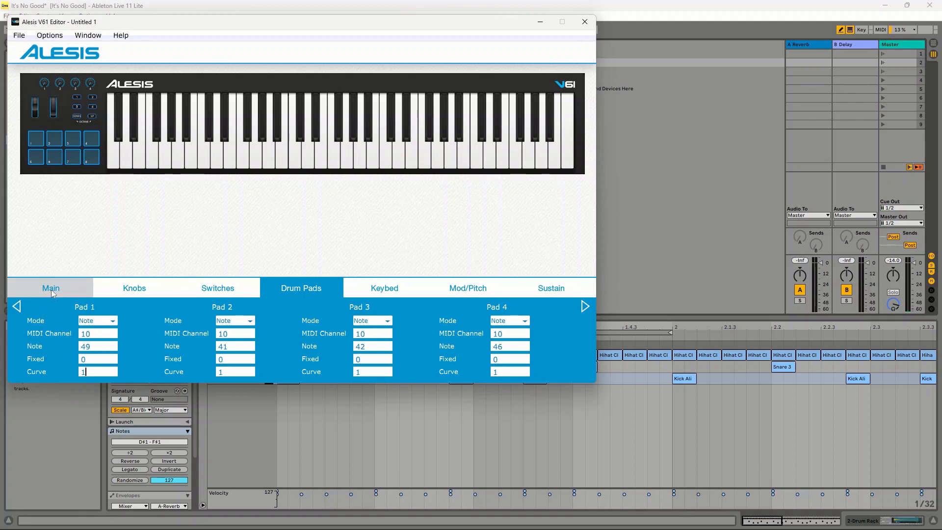
Review the Alesis V61 Editor's preset transfer options and the settings of the four knobs.
left_click(53, 290)
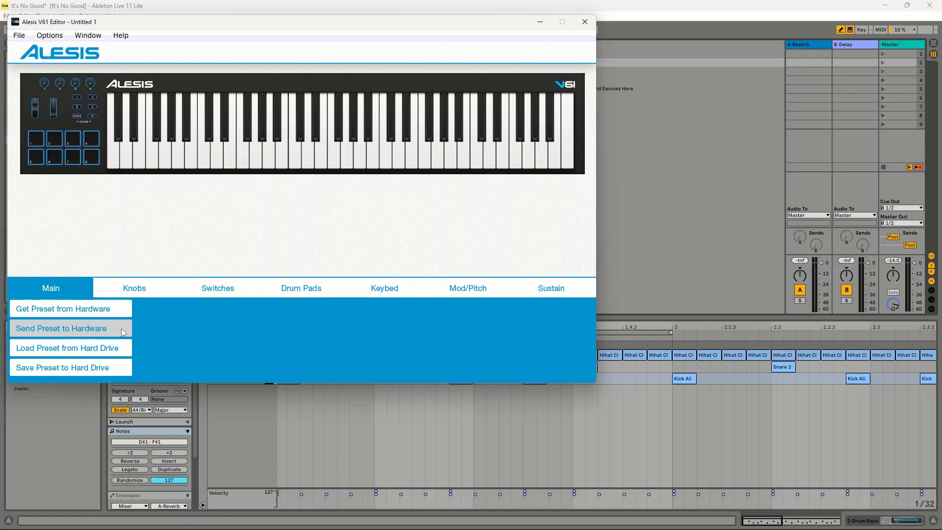
left_click(138, 290)
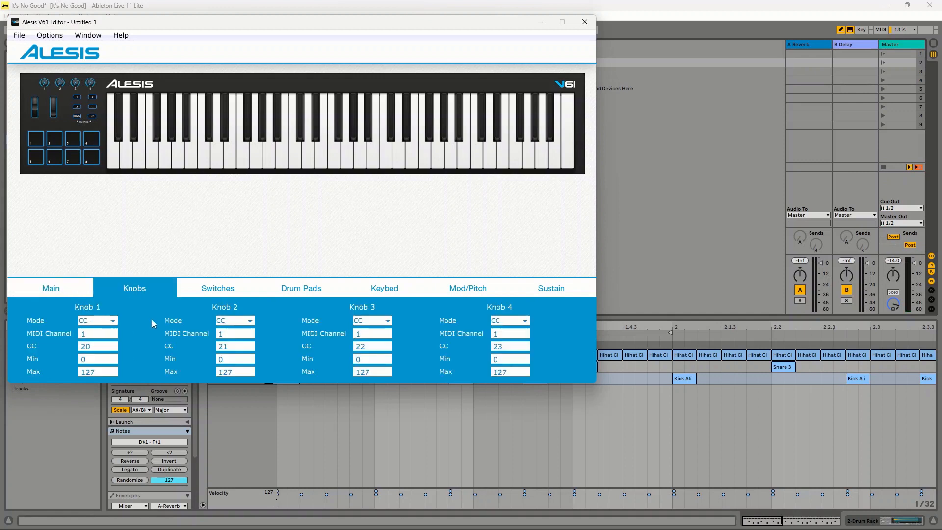
left_click(121, 36)
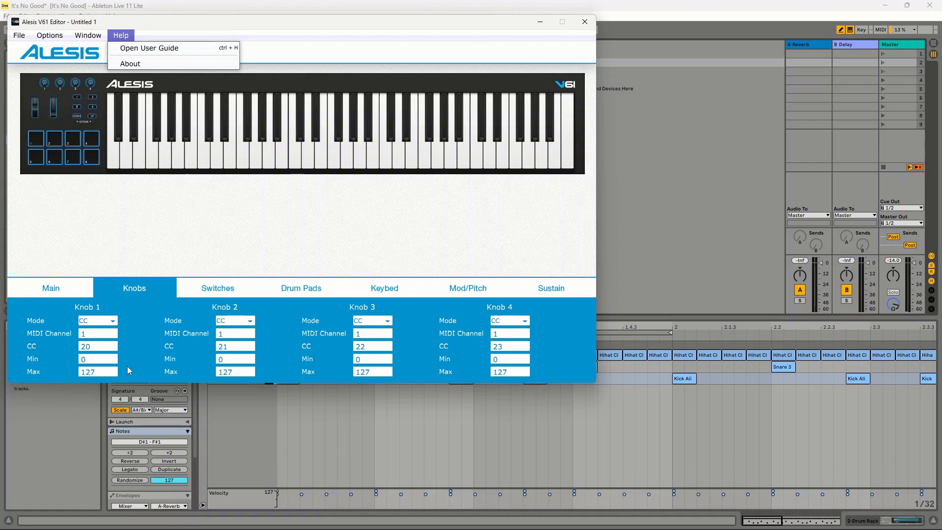
left_click(146, 348)
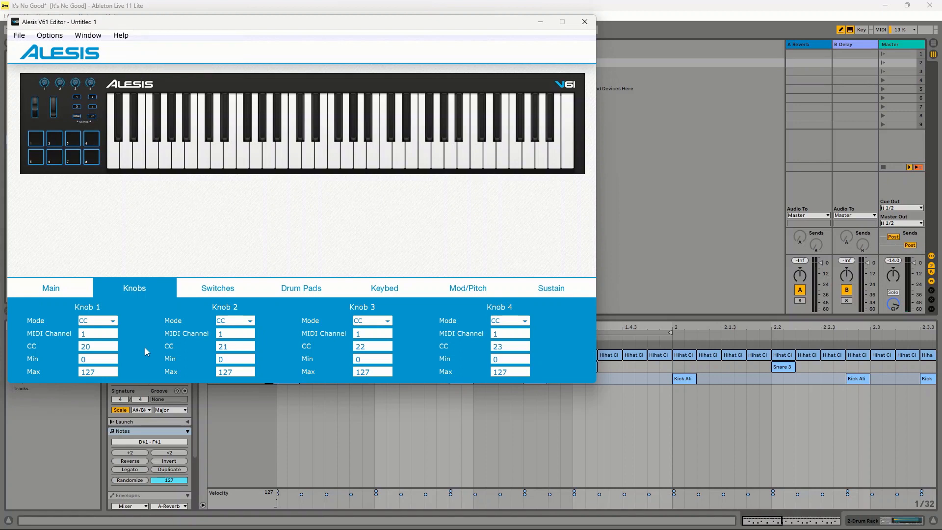
Show the drum pad settings and examine Pad 1's Fixed and Curve values.
left_click(38, 141)
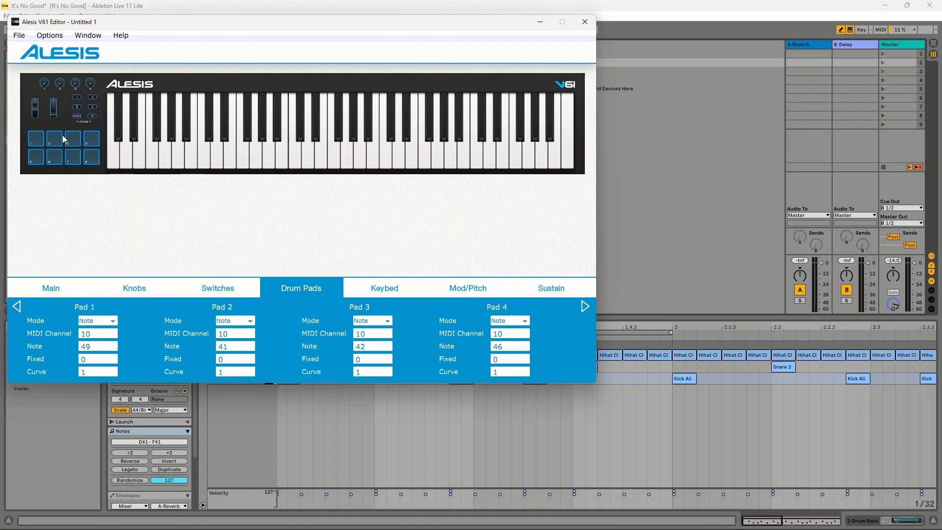
left_click_drag(90, 360, 73, 360)
left_click(83, 359)
left_click_drag(79, 359, 66, 360)
left_click_drag(88, 371, 67, 374)
left_click(81, 359)
left_click_drag(81, 360, 77, 361)
left_click(93, 371)
left_click_drag(99, 371, 82, 371)
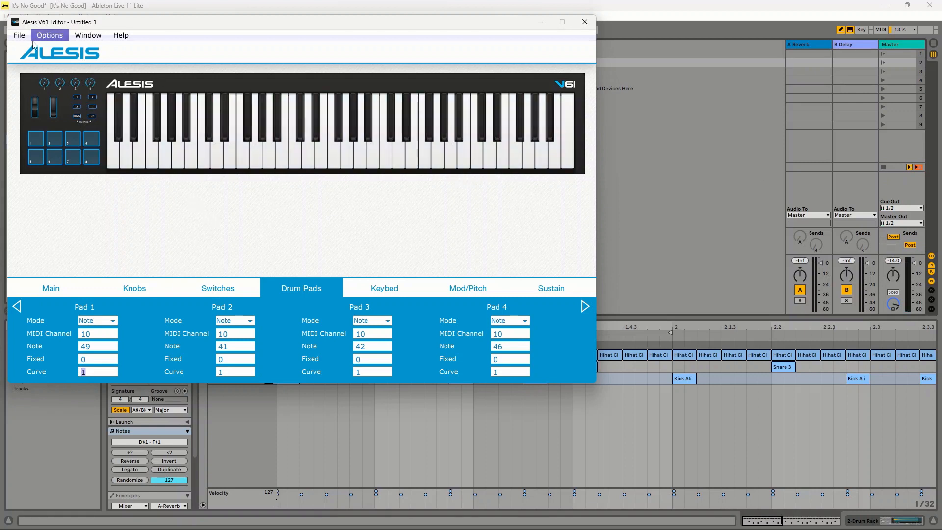
Check the Alesis V61 Editor's file commands and close the editor without saving the Untitled 1 preset.
left_click(19, 35)
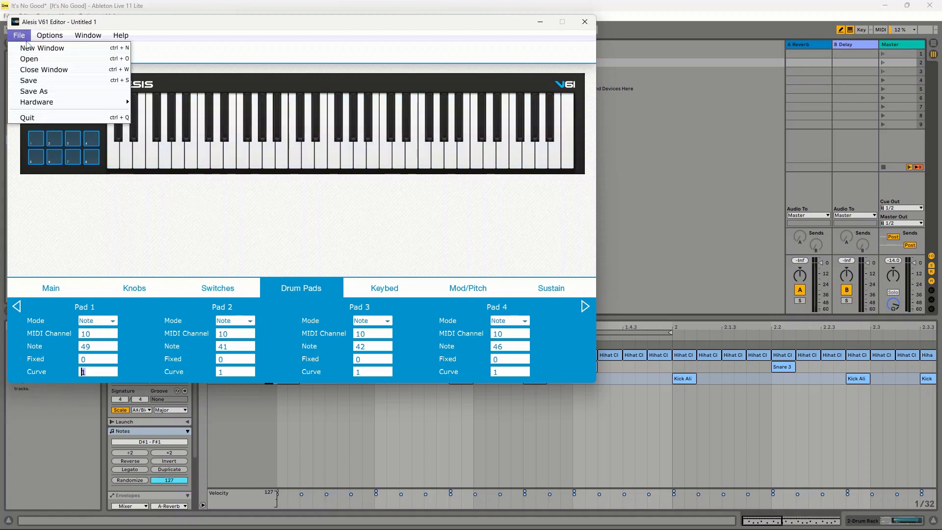
left_click(208, 149)
left_click(585, 21)
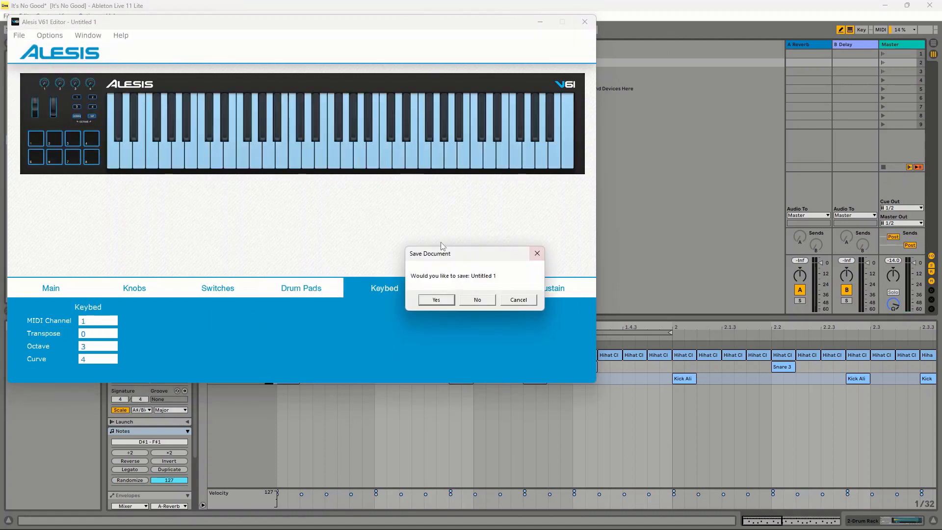
left_click(477, 299)
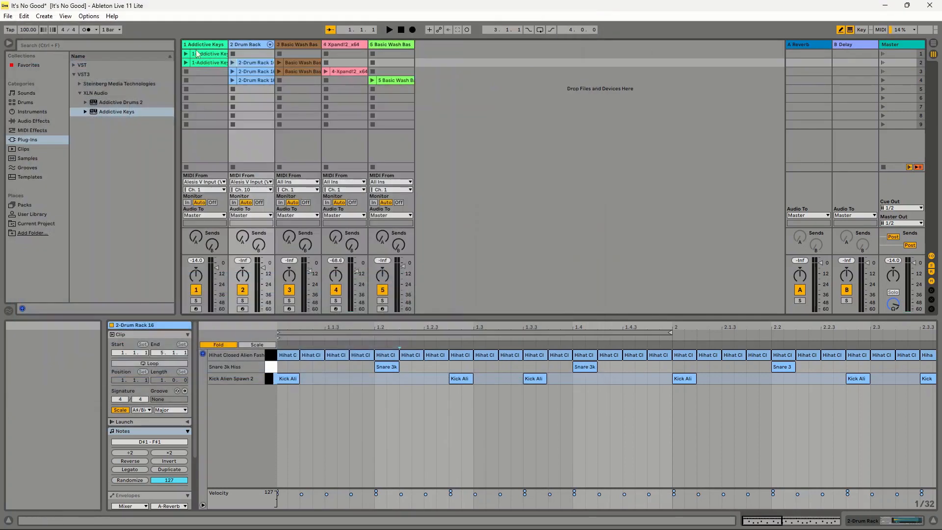
Show the notes of the first Addictive Keys clip and browse the presets of the Random and Velocity MIDI effects.
left_click(199, 54)
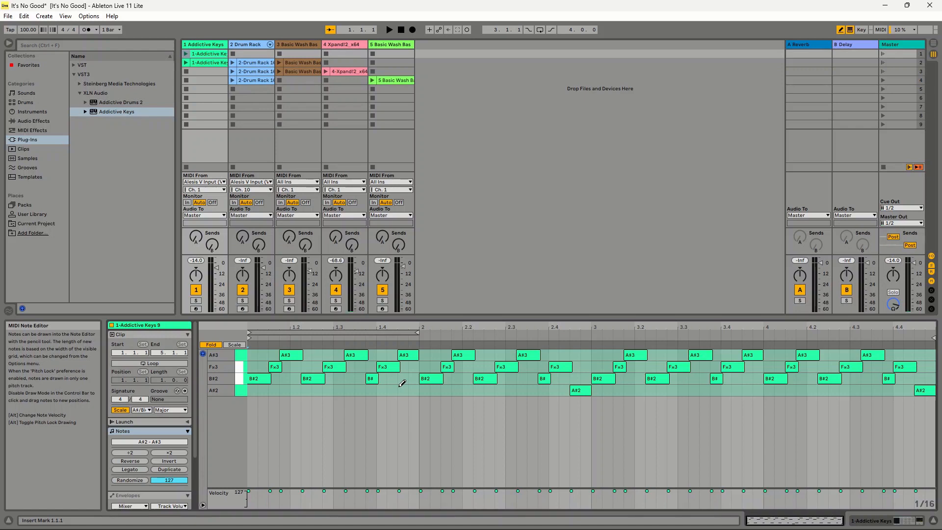
left_click(26, 131)
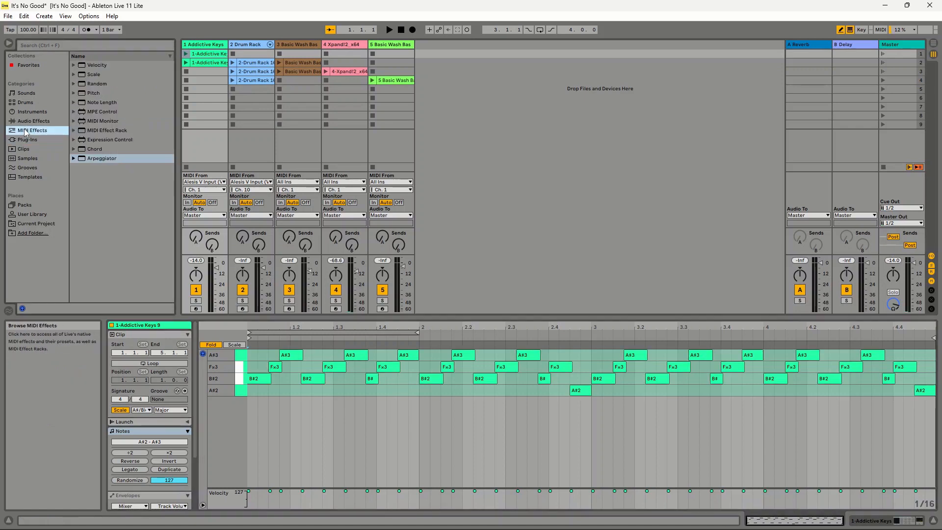
left_click(74, 84)
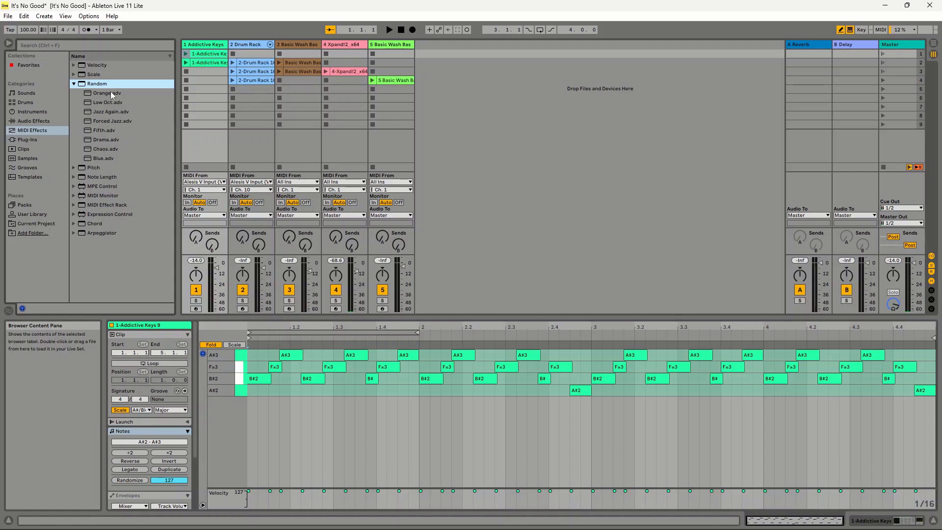
left_click(74, 84)
left_click(74, 65)
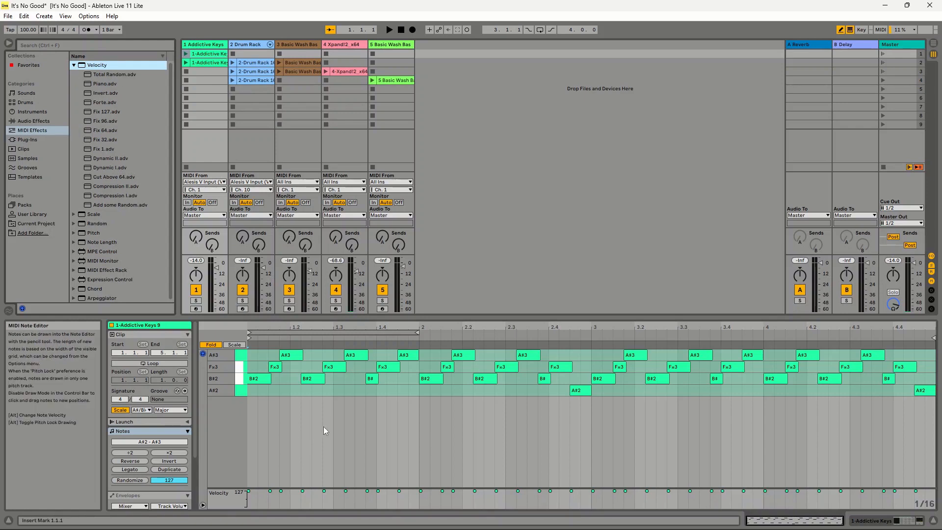
Show the Addictive Keys device chain, select the Total Random.adv velocity preset in the browser, and reopen the first clip's notes.
key("shift+Tab")
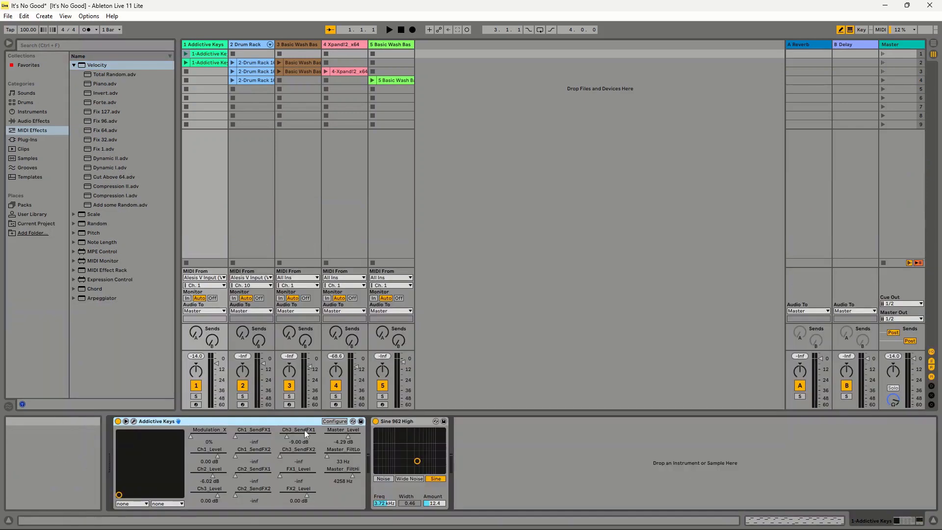
left_click(118, 75)
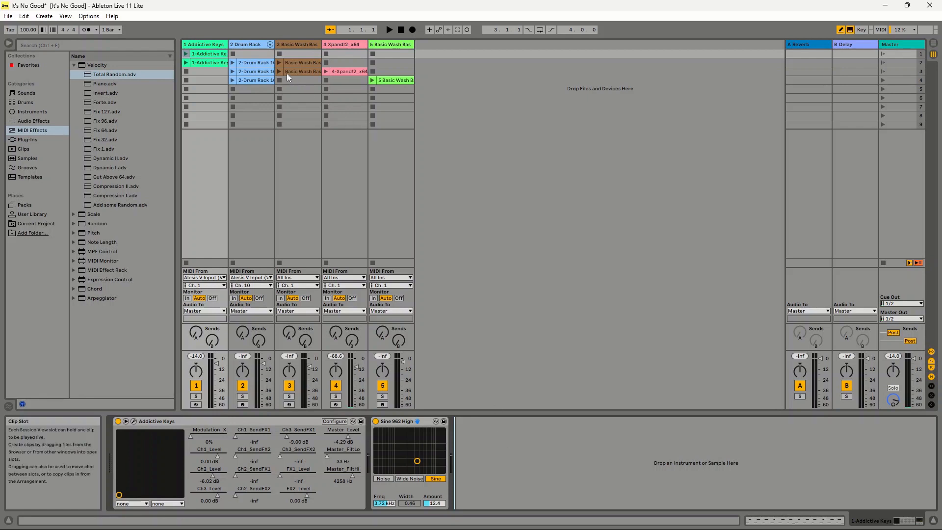
double_click(216, 55)
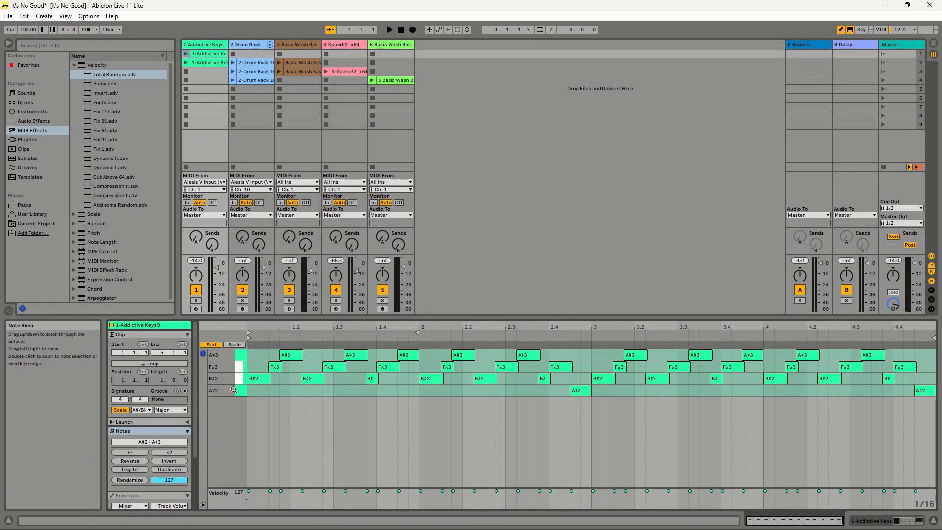
Show the track's devices and browse the 707 Core Kit, 808 Core Kit and Drum Rack entries in the Drums category.
key("shift+Tab")
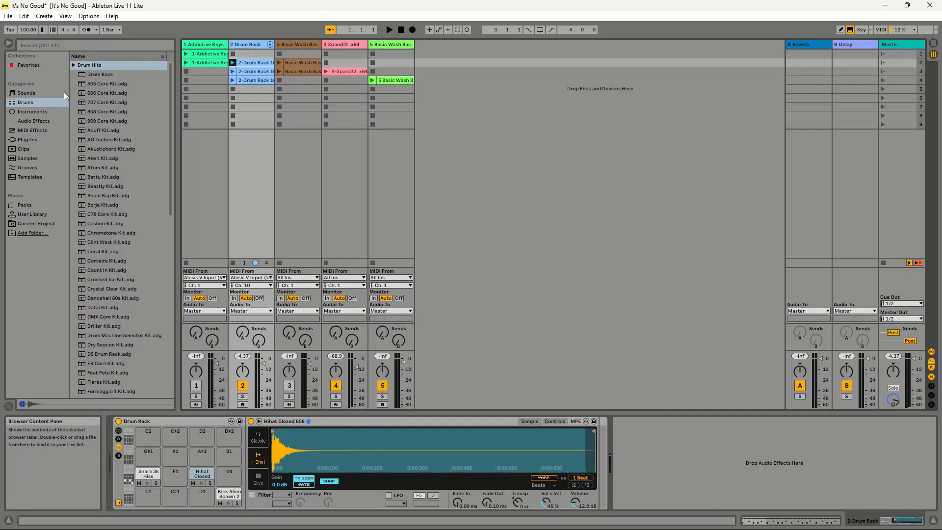
left_click(111, 104)
left_click(109, 112)
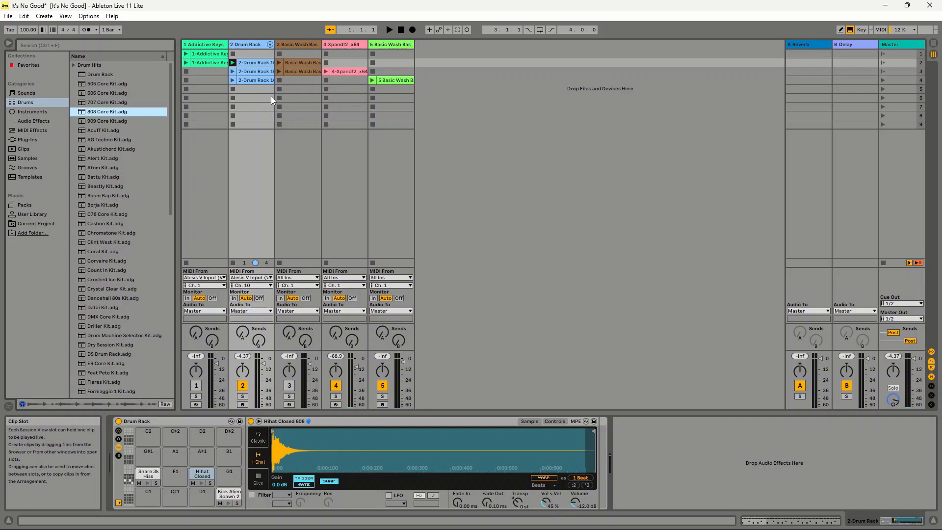
left_click(101, 74)
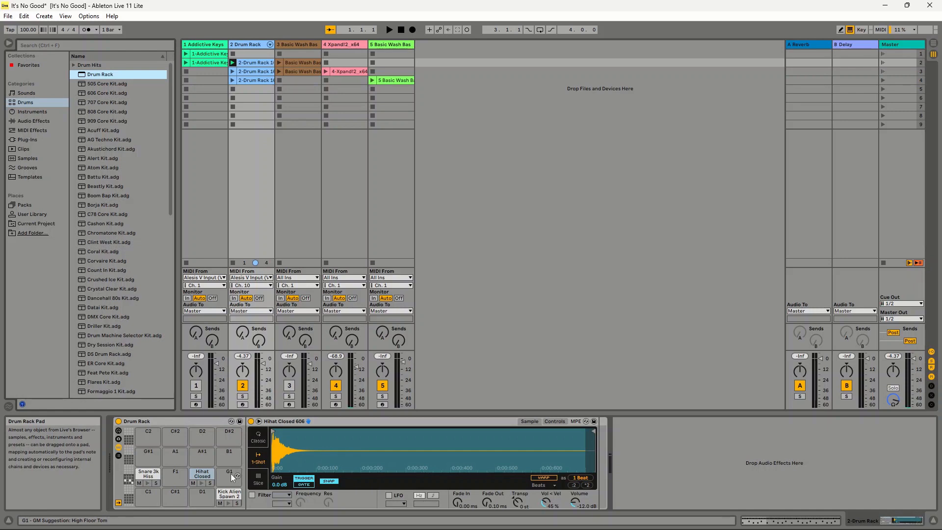
Audition the Hihat Closed pad in the Drum Rack, and play and stop the scene 2 drum clip with its notes shown.
left_click(202, 484)
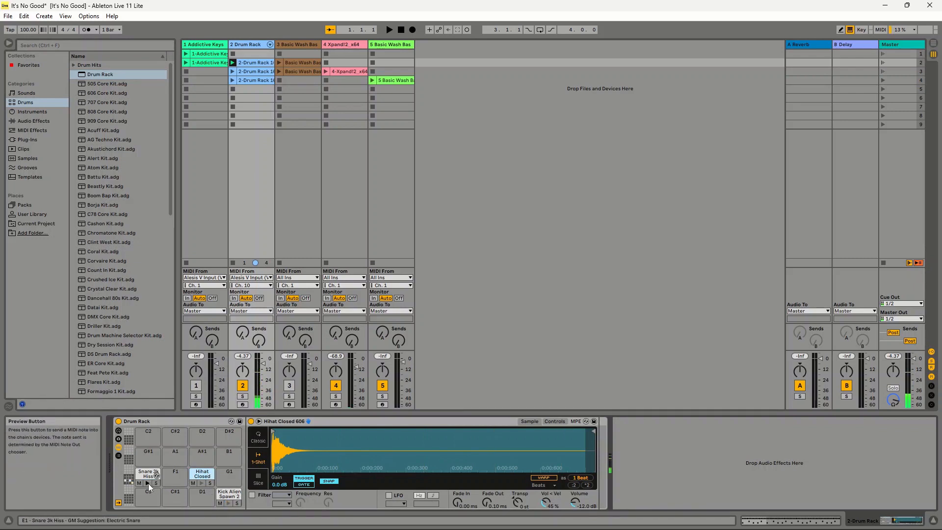
left_click(201, 483)
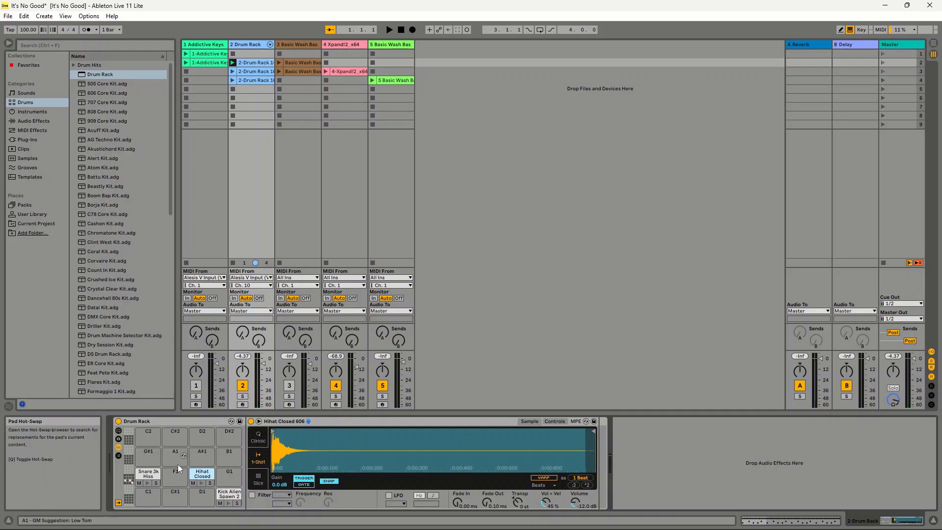
key("shift+Tab")
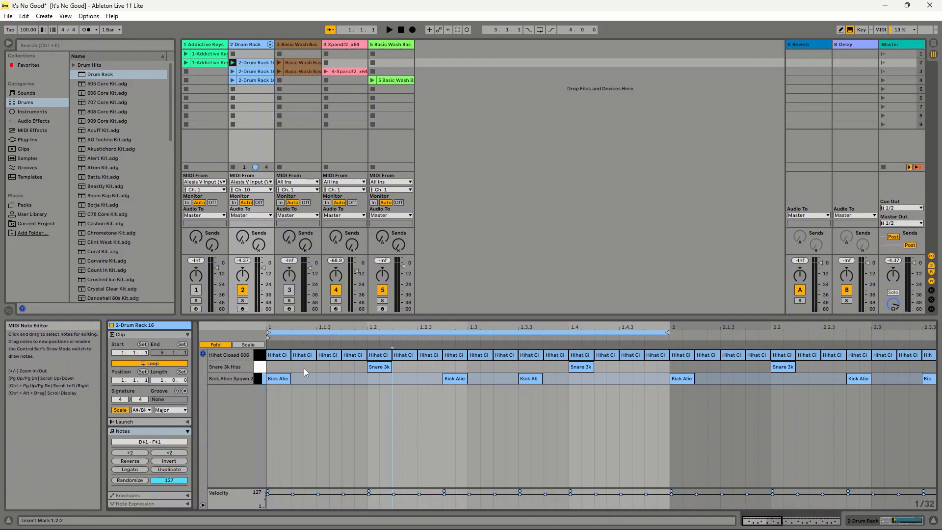
left_click(234, 63)
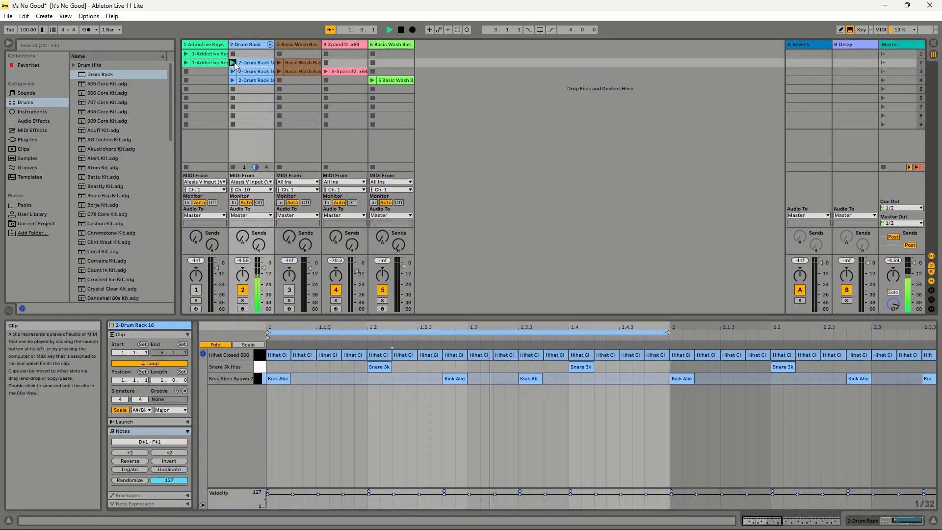
left_click(233, 167)
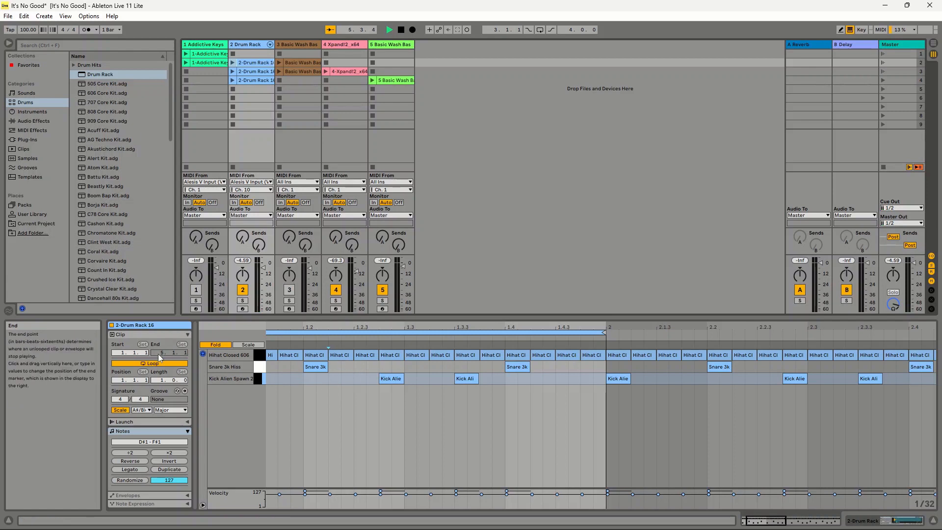
Return to the Drum Rack device and show the Hihat Closed pad's hot-swap sample list, collapsing its Hihat and Drum Hits folders.
key("shift+Tab")
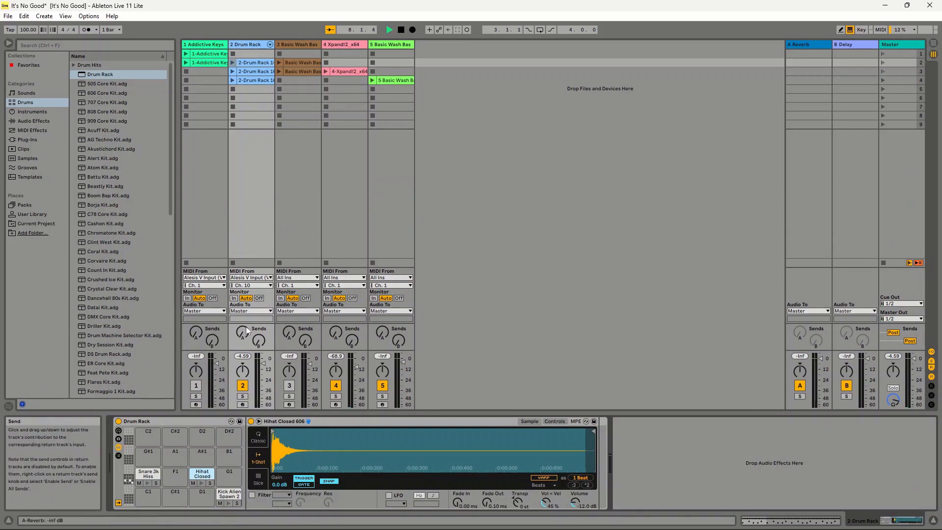
left_click(210, 476)
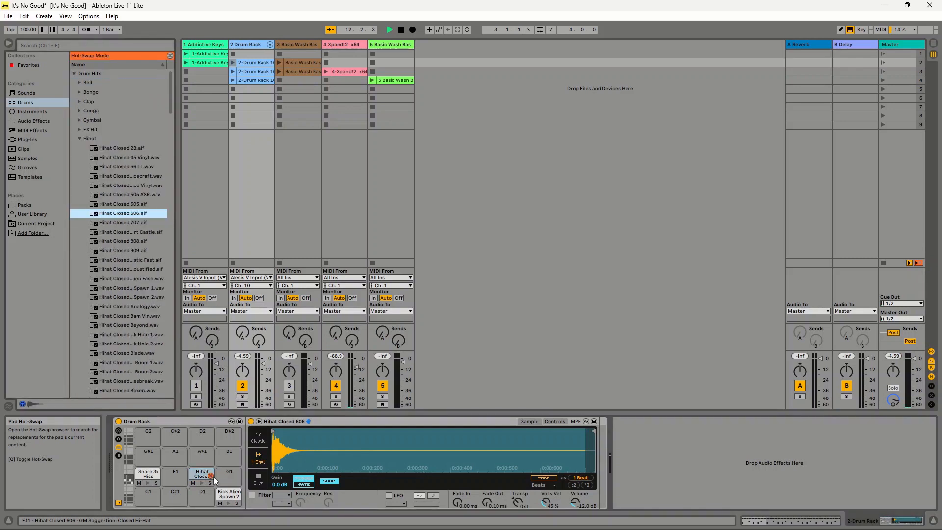
left_click(80, 139)
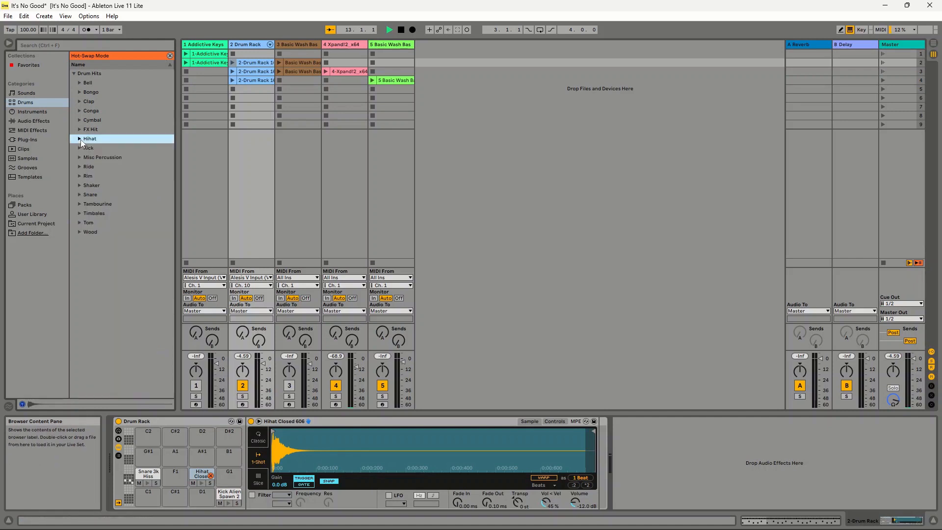
left_click(73, 74)
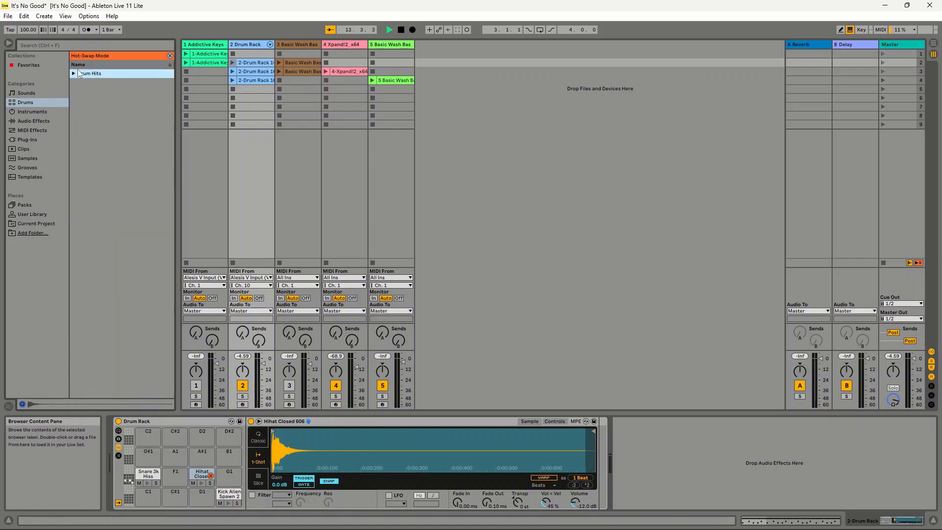
Leave hot-swap mode and list the Hihat samples of Drum Hits in the Drums category.
left_click(35, 102)
left_click(169, 56)
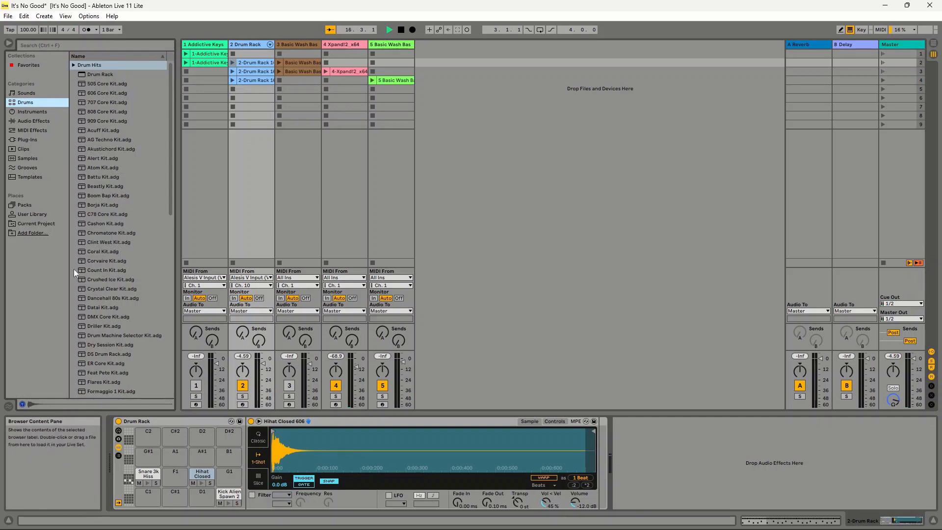
left_click(72, 65)
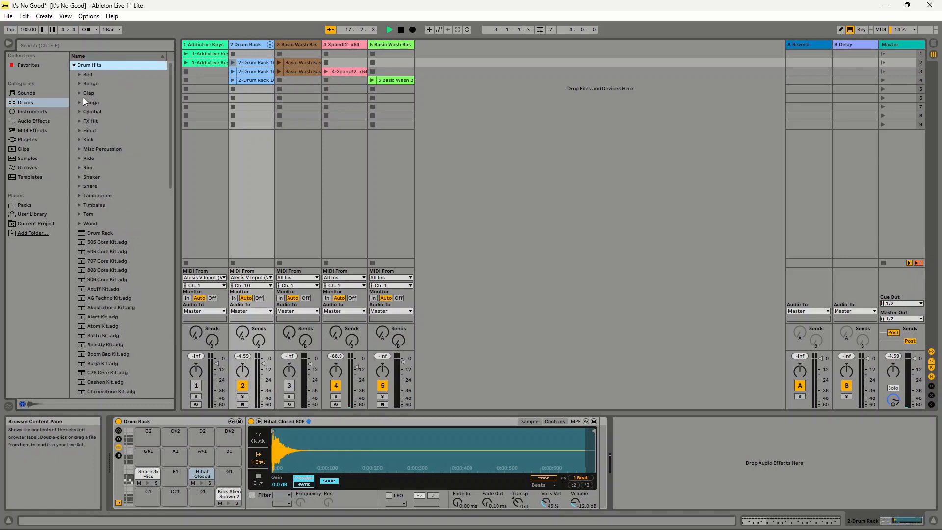
left_click(78, 130)
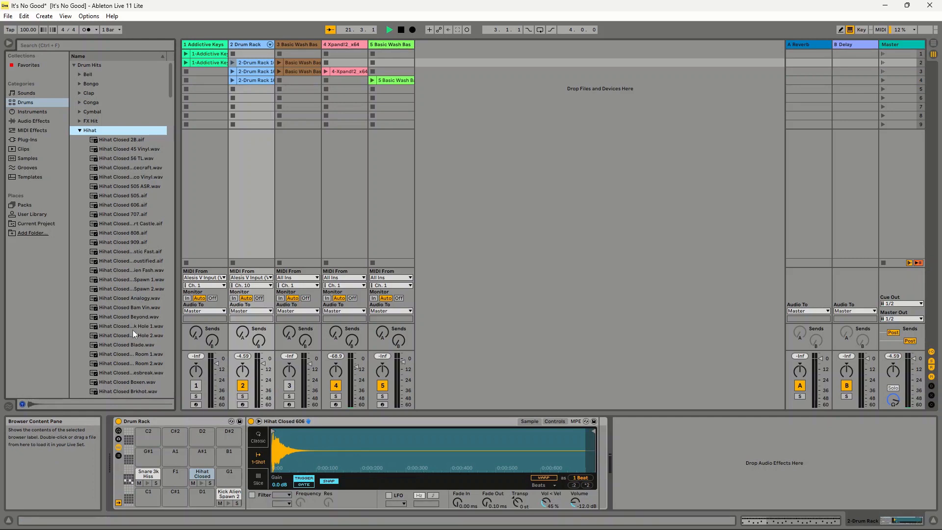
With the scene 2 drum clip playing, hot-swap the Hihat Closed pad's sample to Hihat Closed 505.aif and to Hihat Closed 909.aif.
left_click(234, 63)
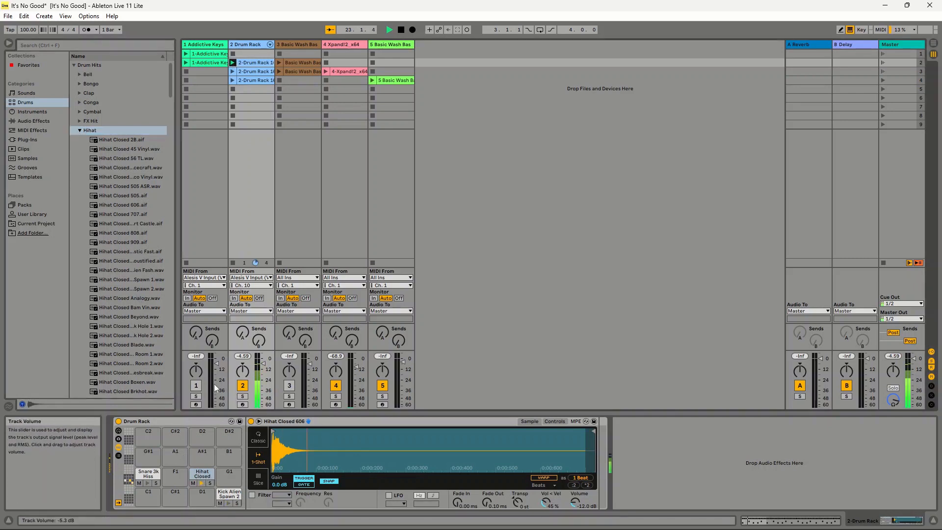
left_click(210, 476)
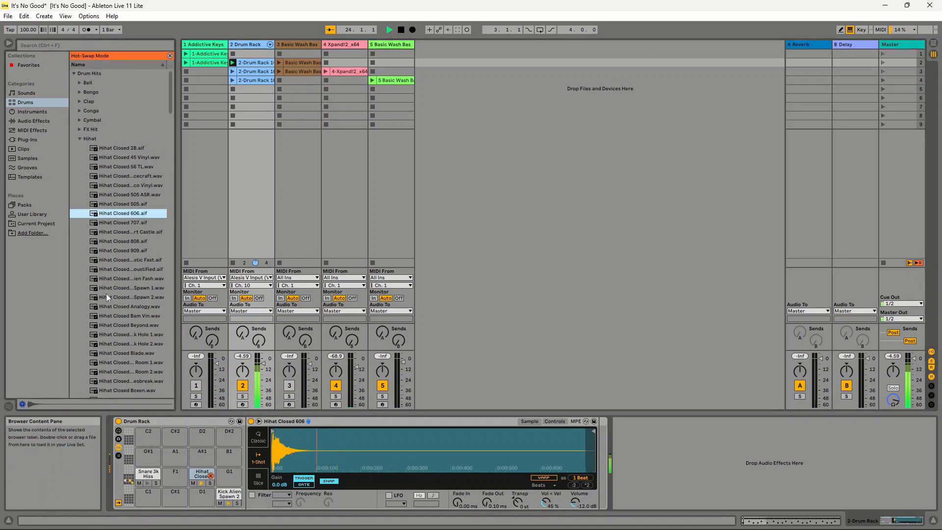
left_click(118, 204)
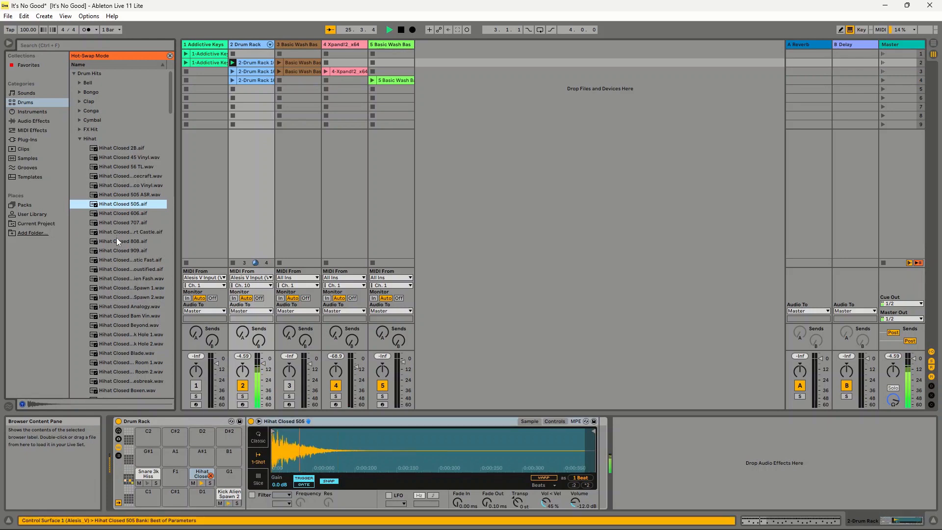
left_click(119, 250)
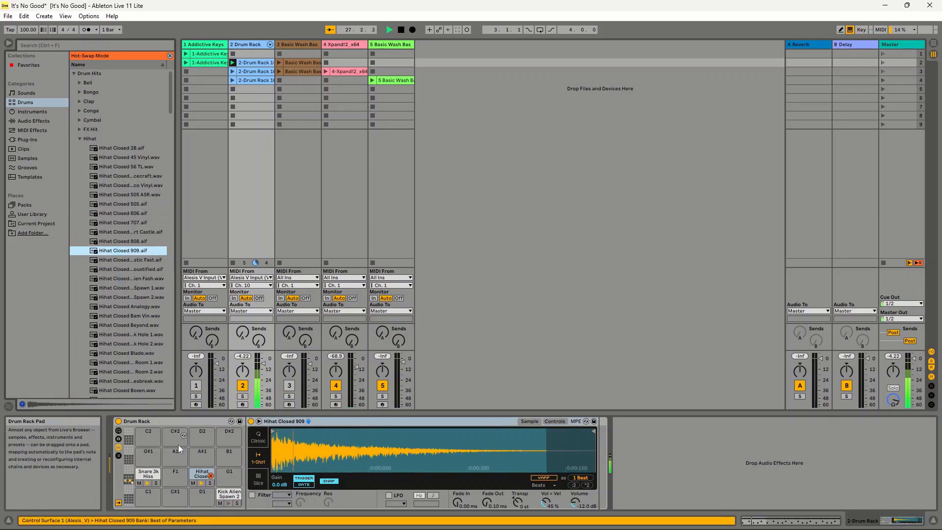
left_click(210, 477)
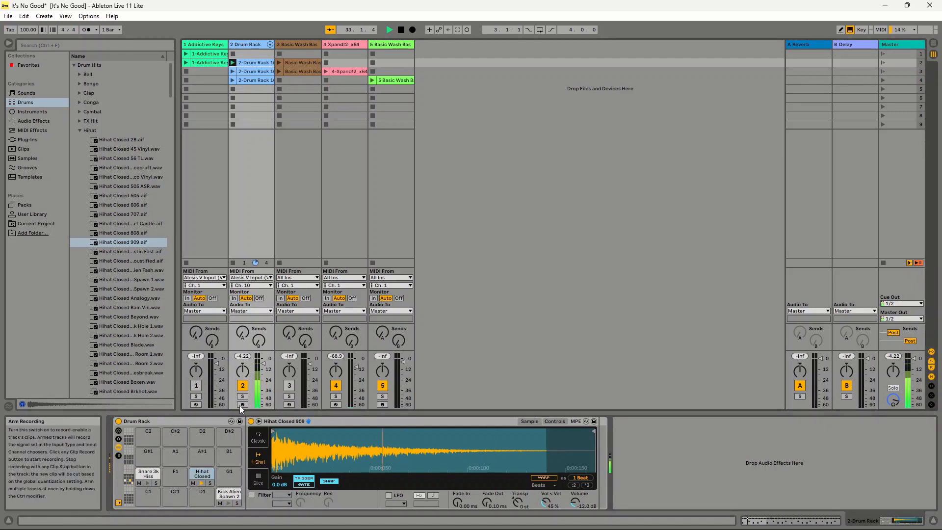
Stop playback, undo the last hi-hat sample swap, and briefly replay the scene 2 drum clip.
left_click(400, 29)
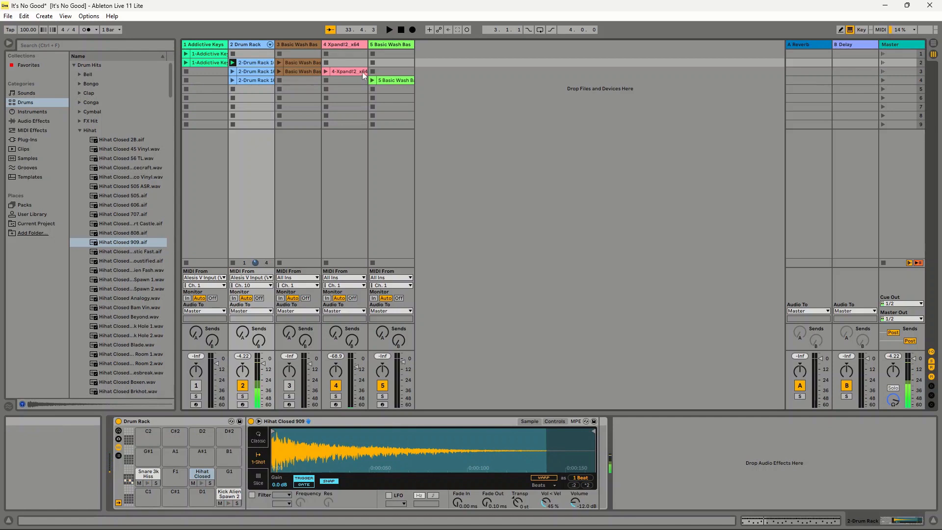
key("ctrl+z")
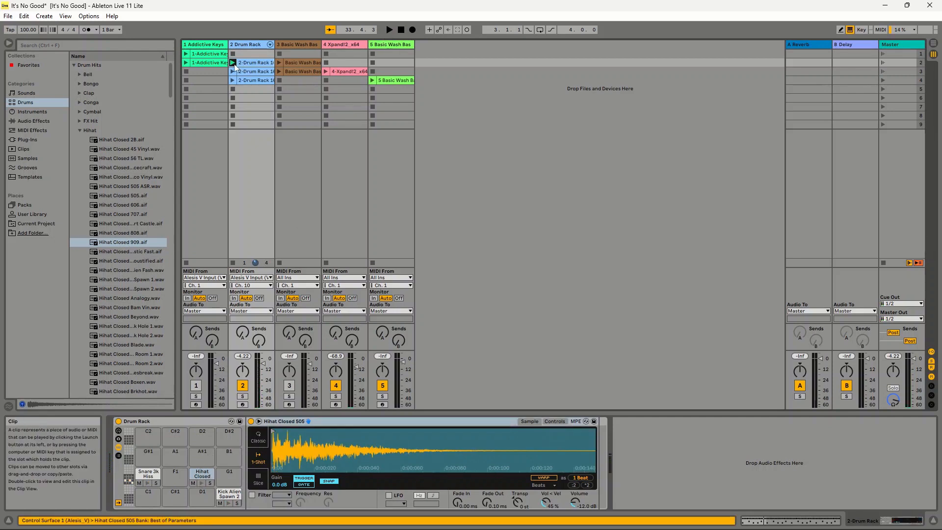
left_click(233, 64)
left_click(399, 31)
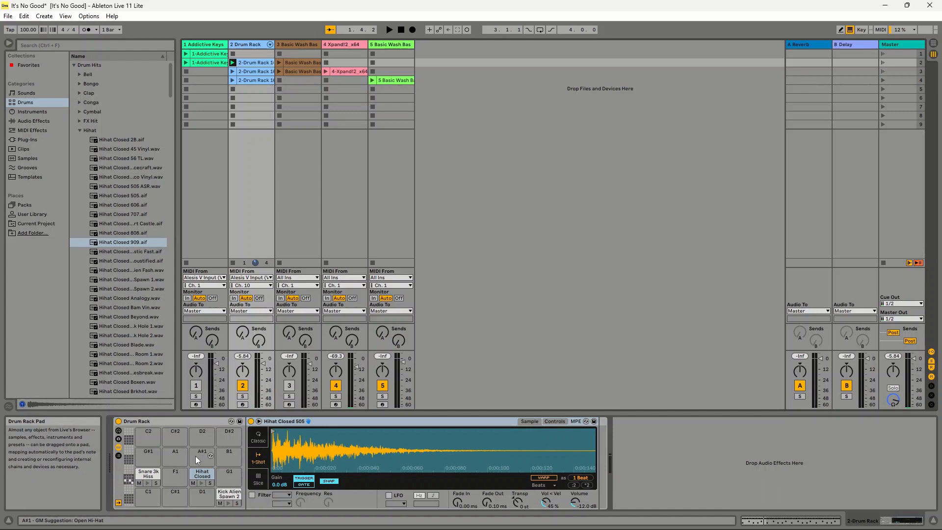
Show the scene 2 drum clip's notes and bring the clip's first bar into view.
key("shift+Tab")
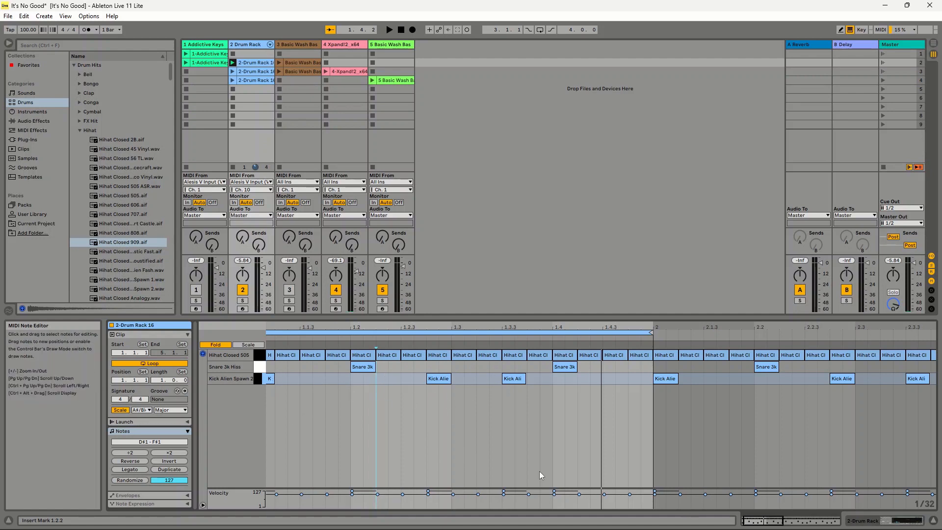
left_click_drag(768, 518, 767, 521)
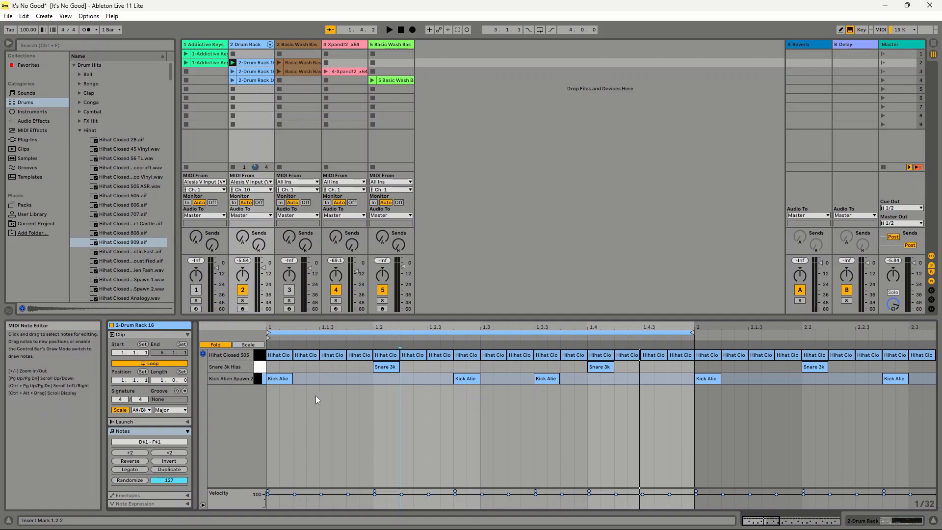
Check the adaptive and fixed grid options for the scene 2 drum clip's note editor, leaving them as they are.
right_click(280, 410)
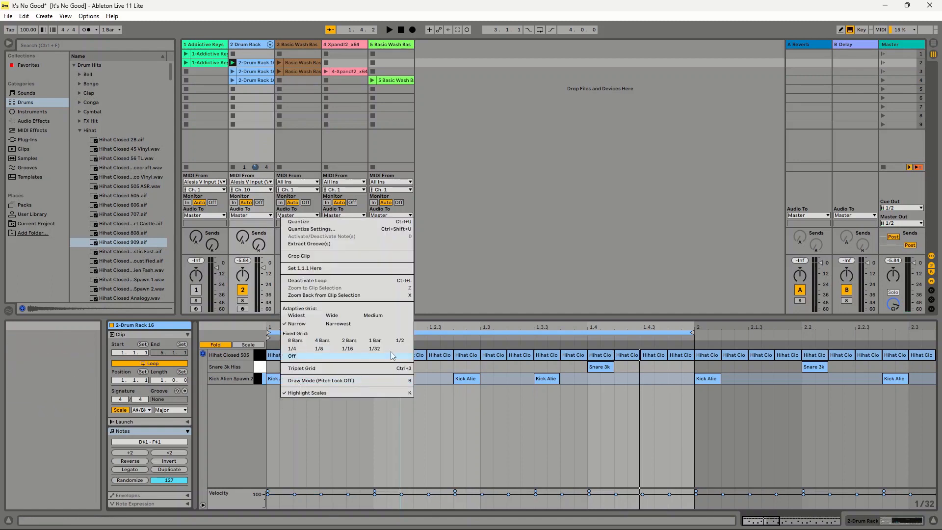
left_click(515, 405)
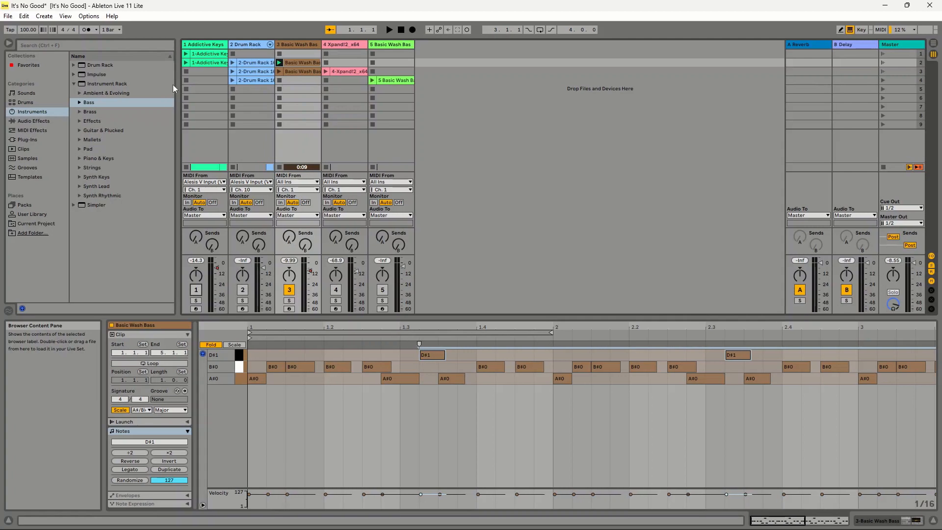
Stop the clip on track 3 and peek into the Bass folder of the Instrument Rack presets.
left_click(280, 168)
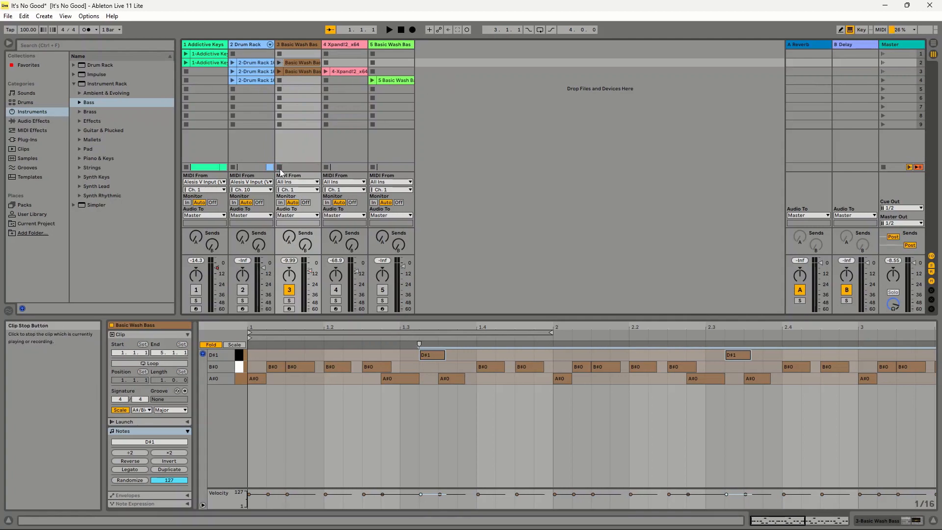
left_click(79, 103)
left_click(79, 103)
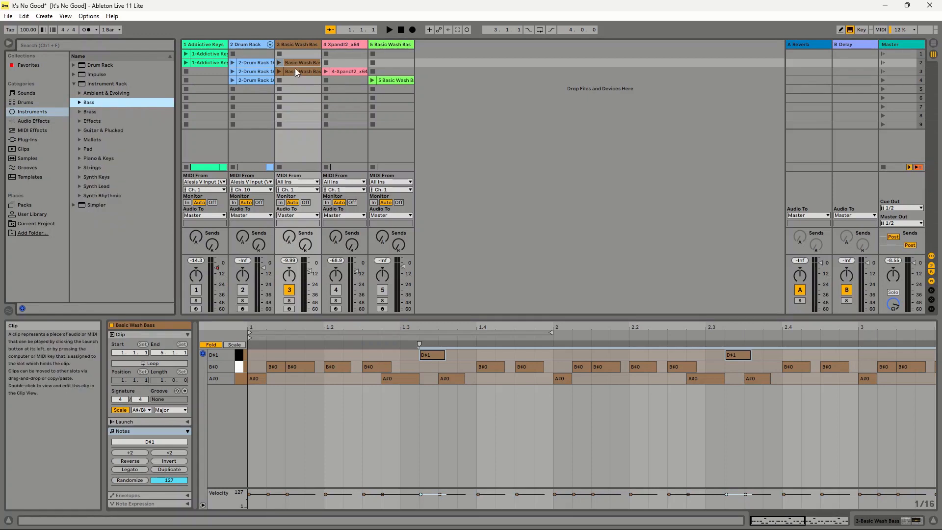
Audition the piano-roll keys of the scene 2 bass clip on track 3, and play and stop that clip.
left_click(240, 380)
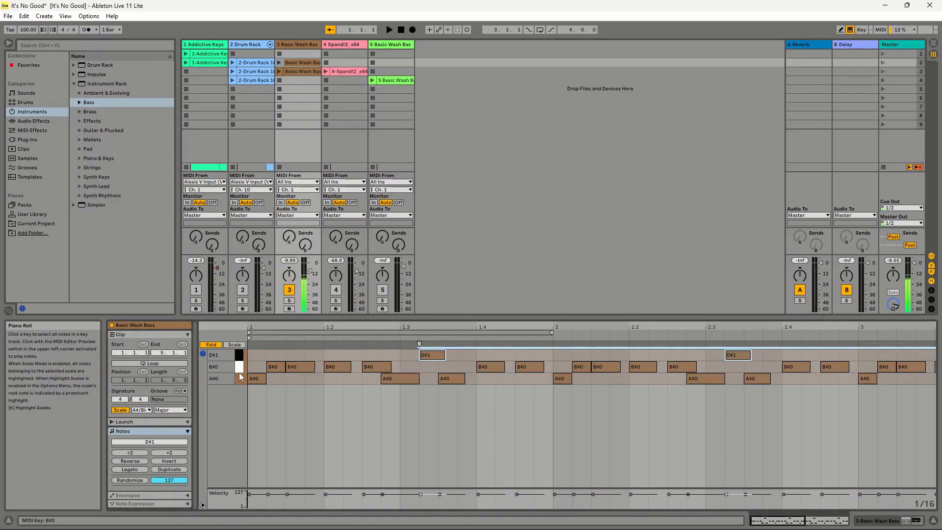
left_click(279, 62)
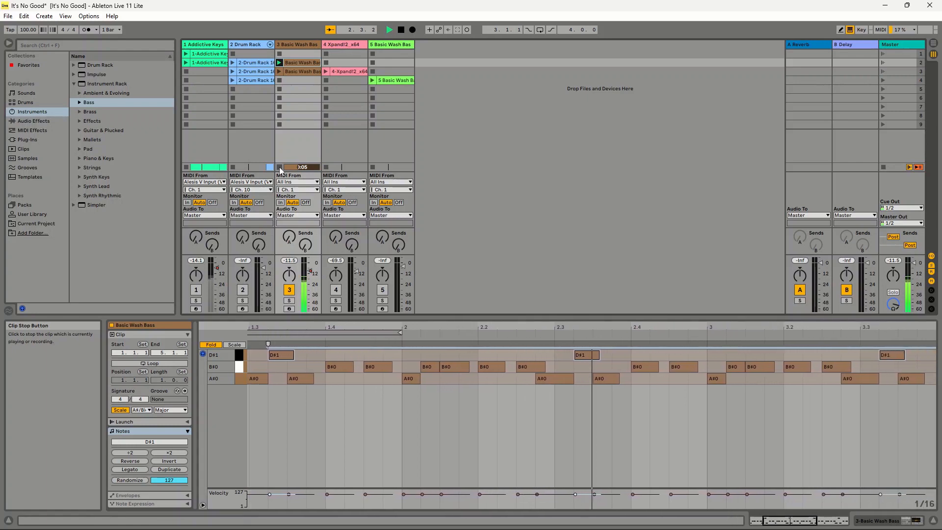
left_click(280, 167)
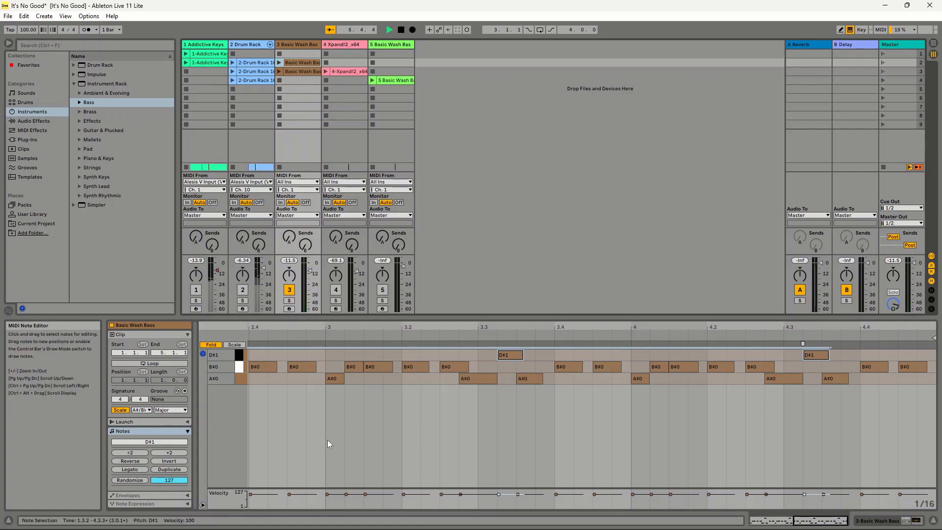
Show track 3's devices, list the Phaser-Flanger presets in Audio Effects, and stop playback.
key("shift+Tab")
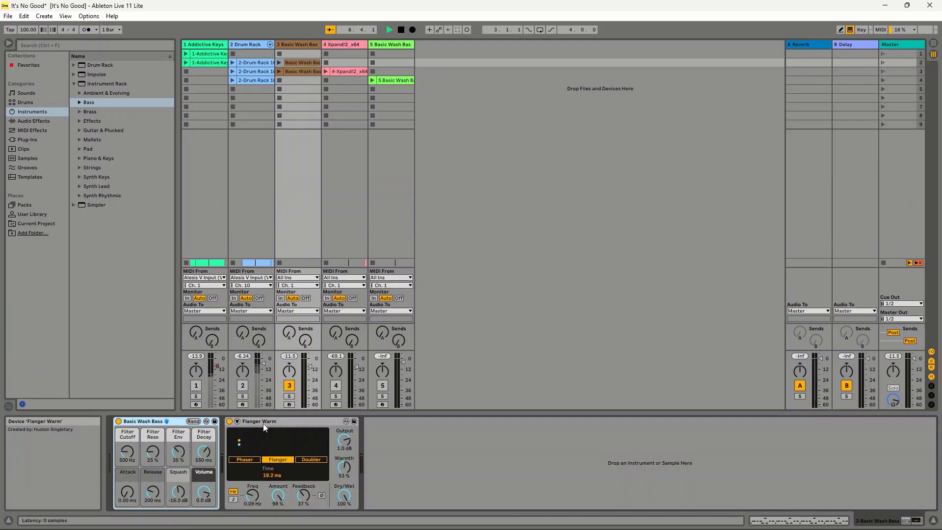
left_click(28, 122)
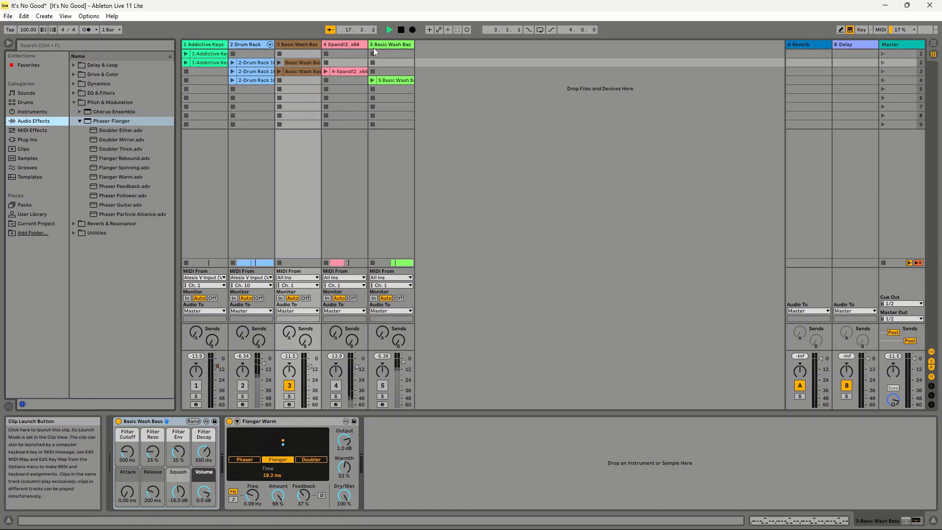
key("space")
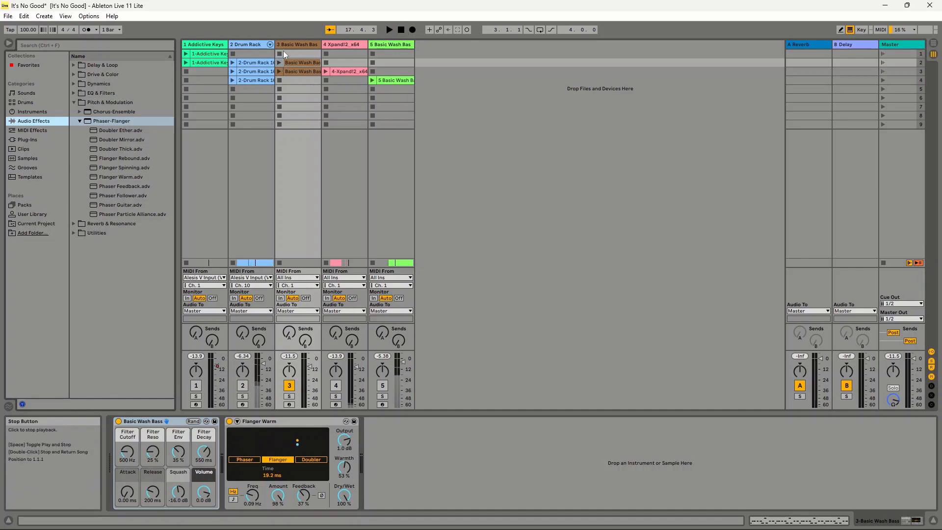
Compare the scene 2 bass clip with the Flanger Warm effect deactivated and reactivated, and stop the clip.
left_click(229, 421)
left_click(280, 63)
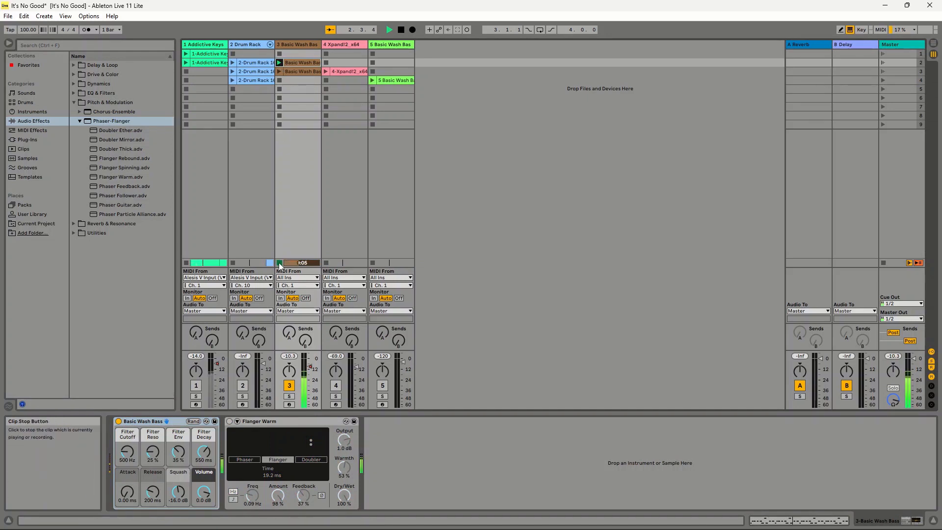
left_click(229, 421)
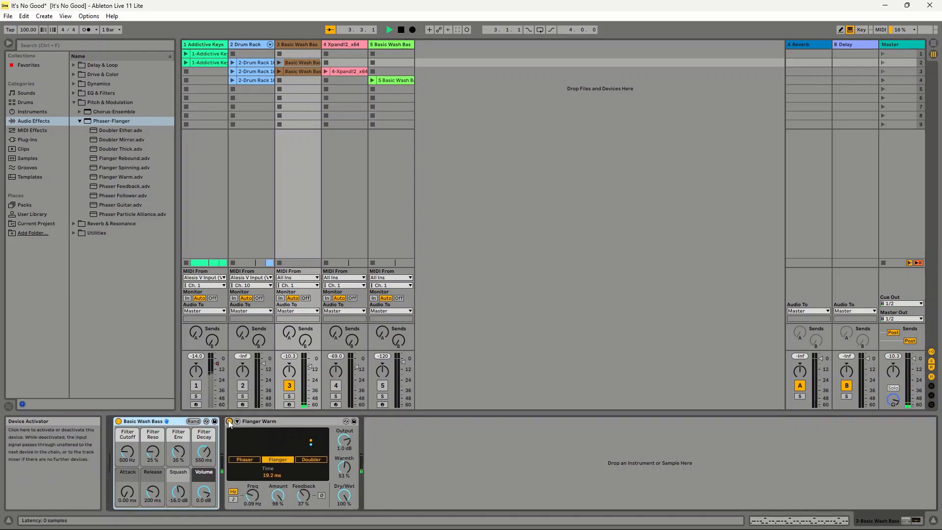
left_click(278, 62)
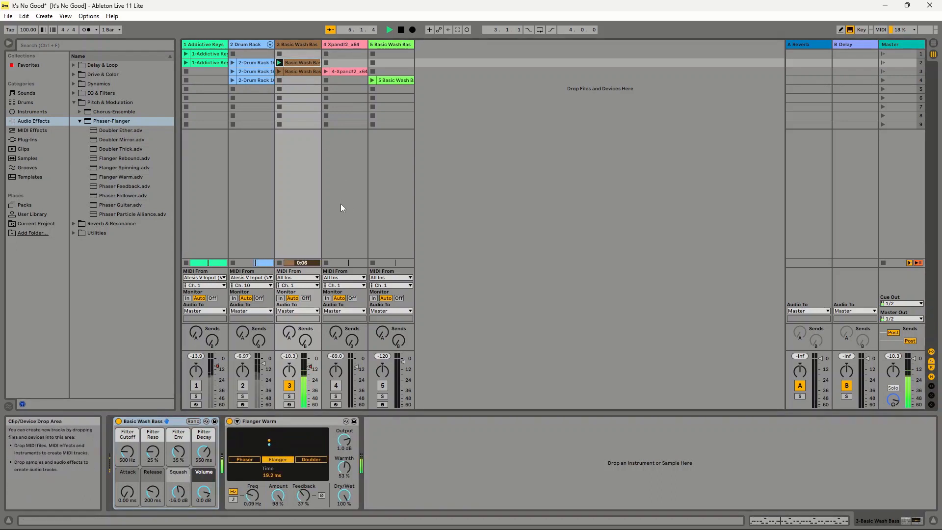
left_click(280, 263)
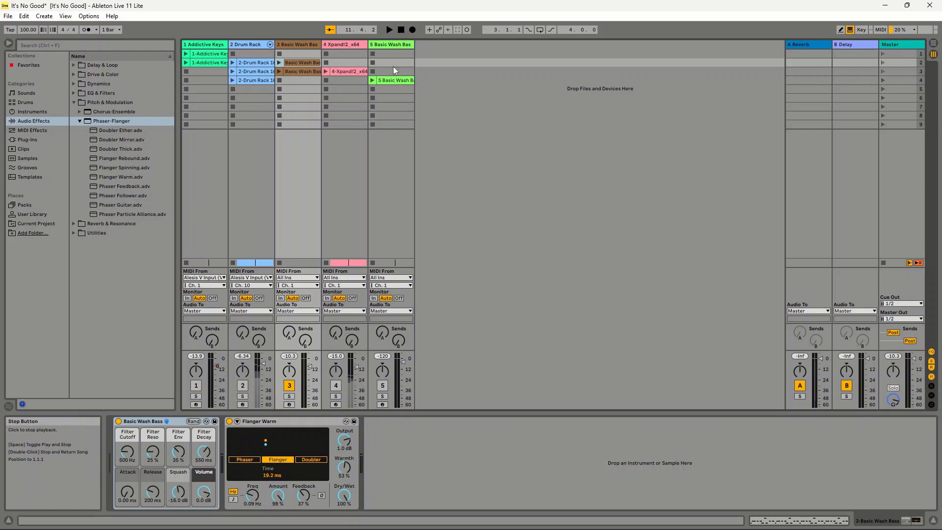
Show the scene 2 bass clip's notes, check its grid options, and play the clip before stopping playback.
double_click(308, 62)
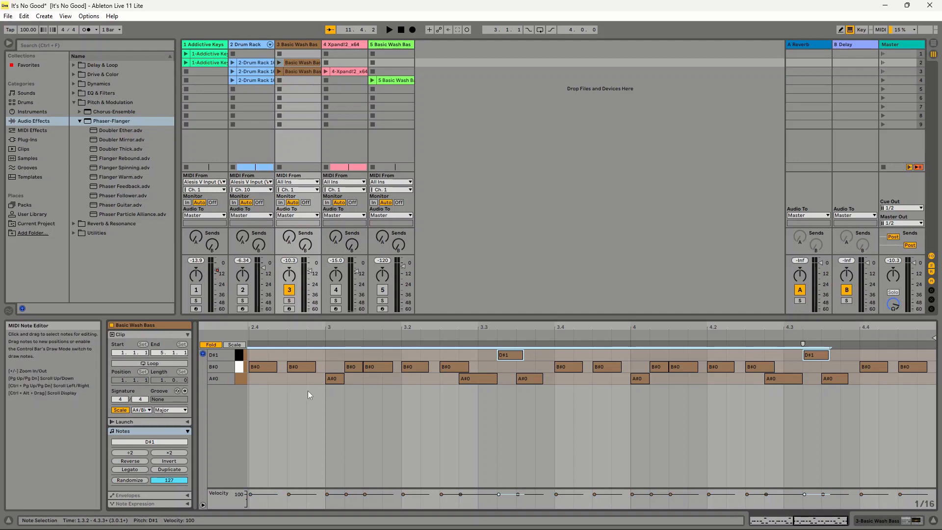
right_click(293, 402)
left_click(273, 420)
left_click(280, 62)
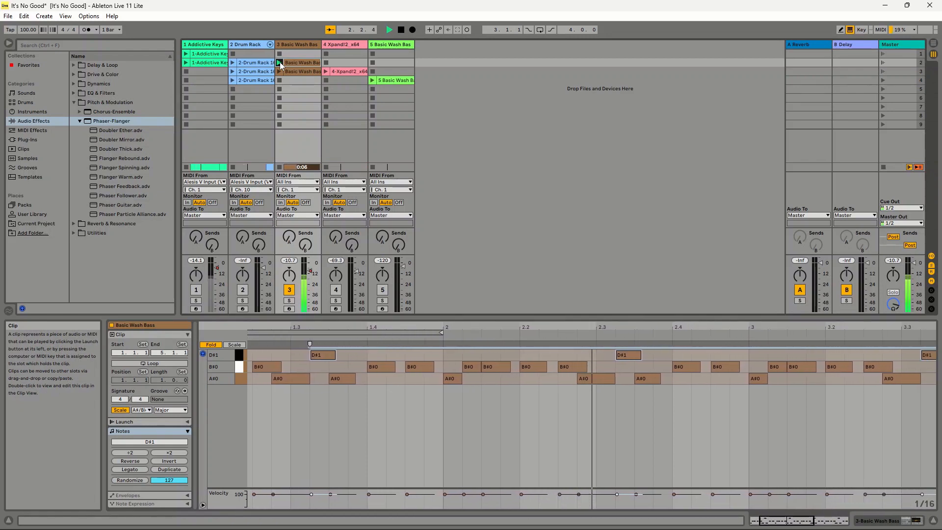
left_click(401, 31)
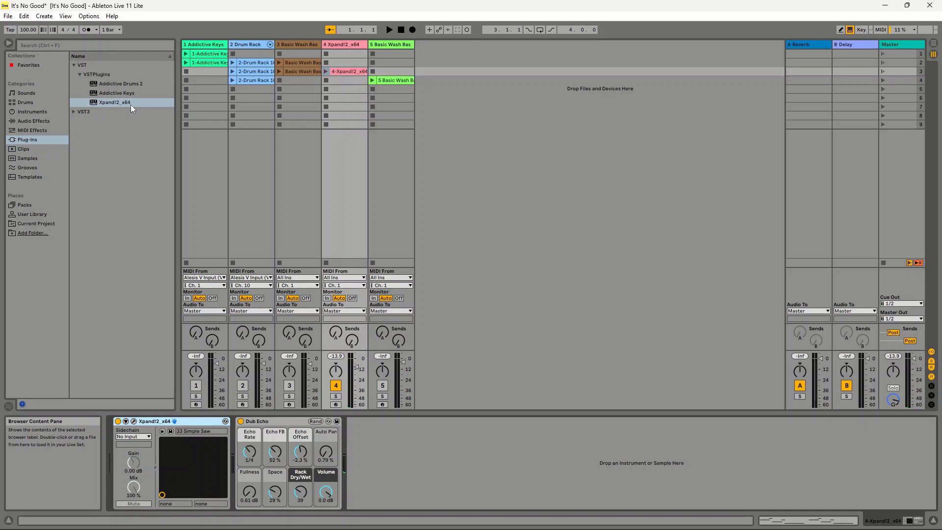
View and close the Xpand!2 plug-in window, and play the track's scene 3 clip with its notes shown.
left_click(134, 422)
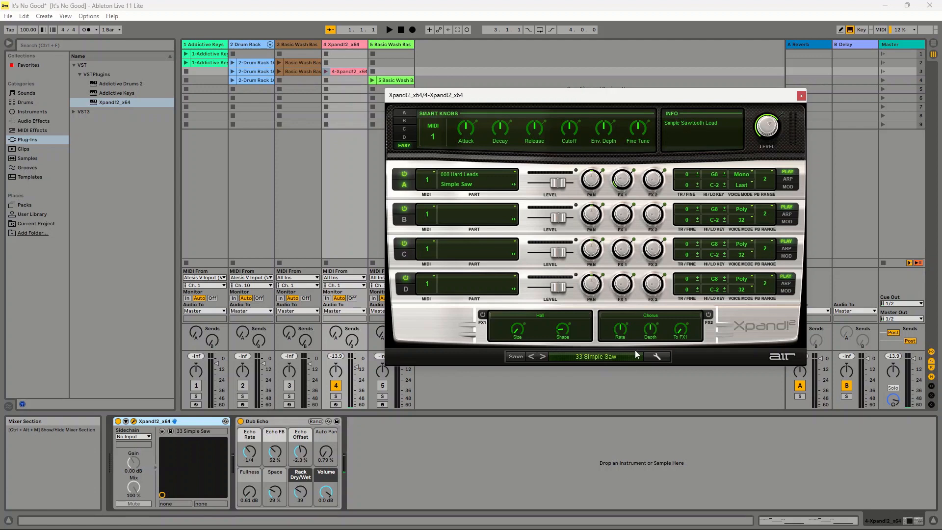
left_click(801, 97)
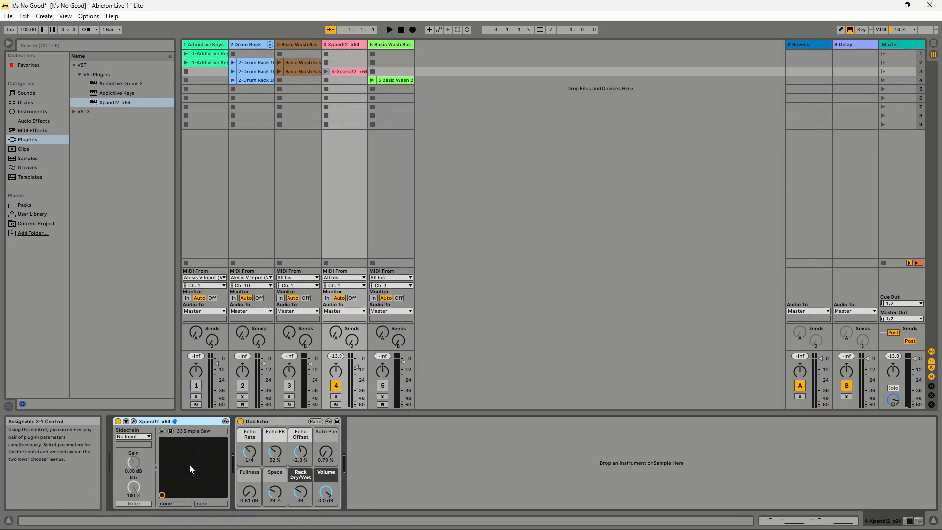
key("shift+Tab")
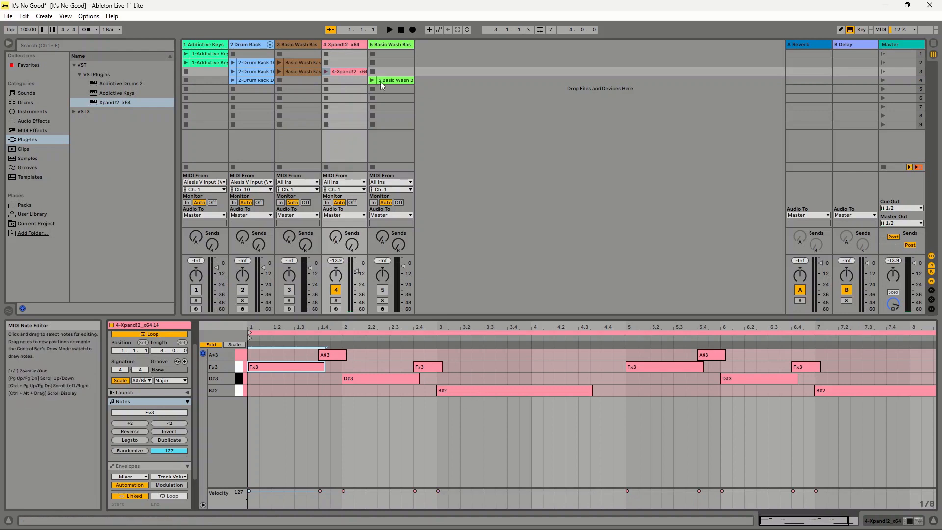
left_click(326, 72)
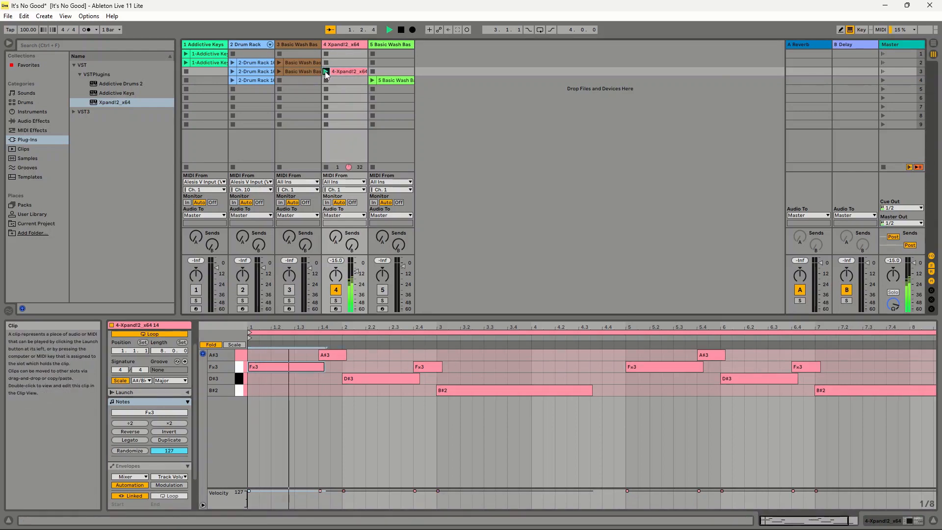
left_click(401, 31)
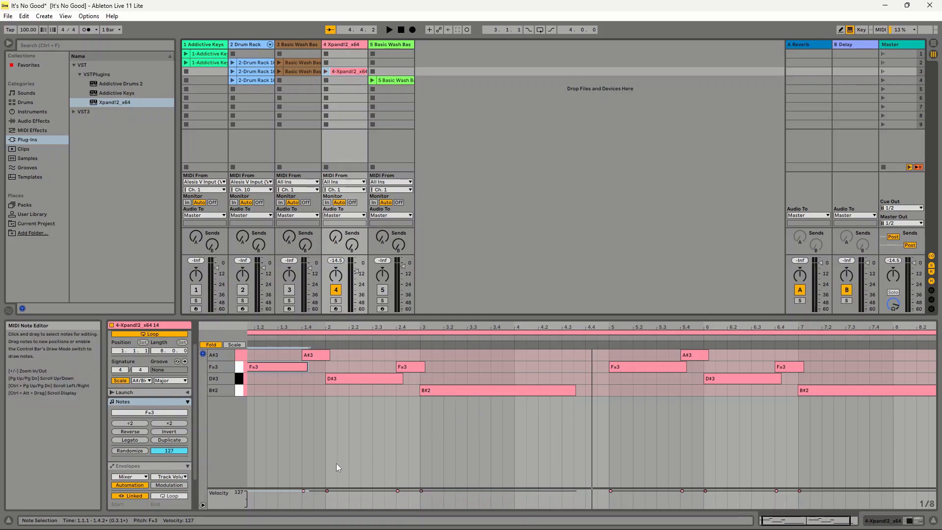
View the Xpand!2 clip's envelopes briefly, return to its notes, and audition its four piano-roll keys.
left_click(140, 467)
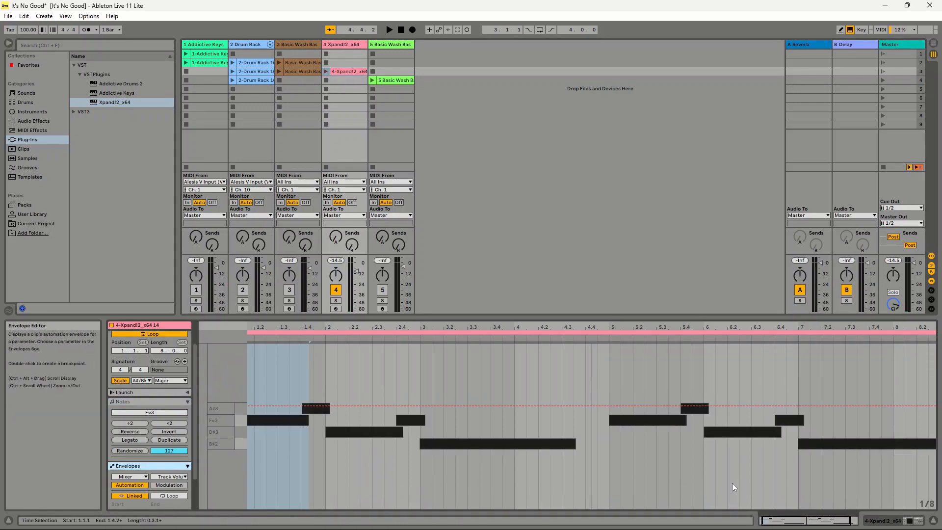
left_click(138, 403)
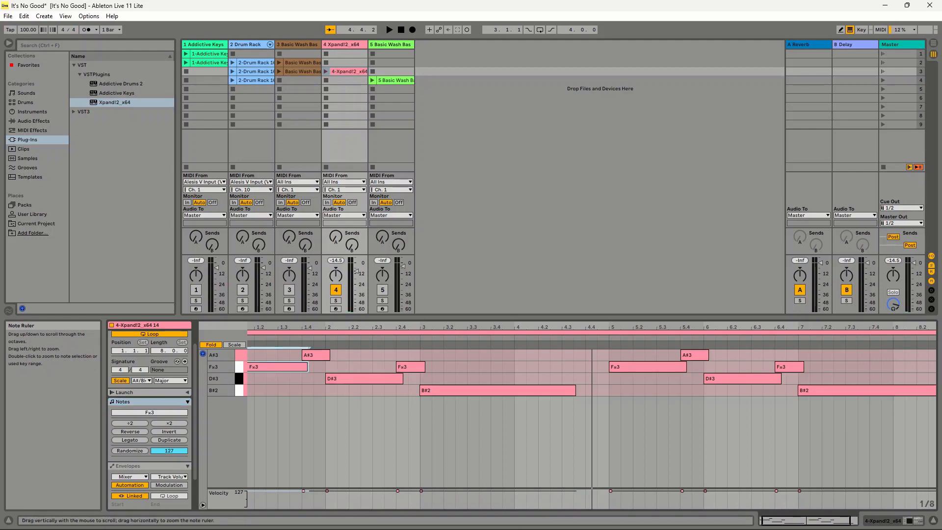
left_click(239, 354)
left_click(239, 368)
left_click(239, 380)
left_click(239, 391)
left_click(240, 367)
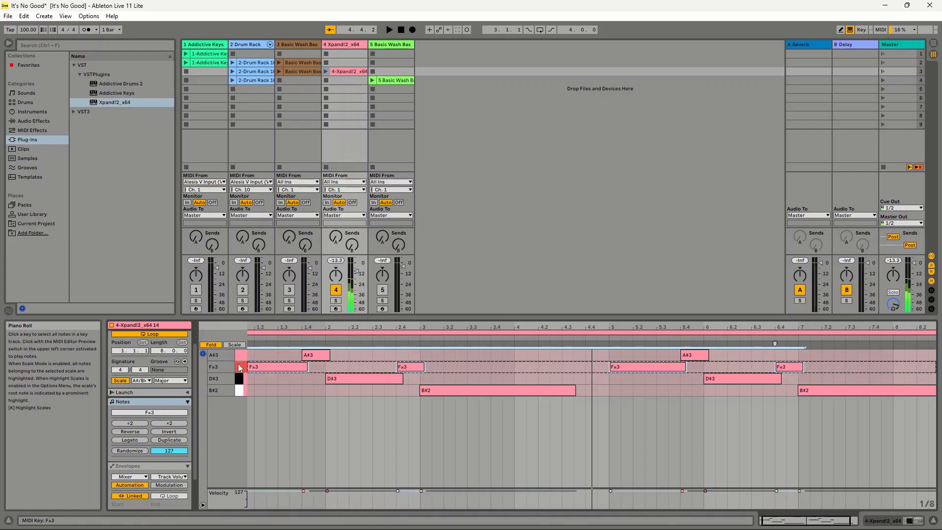
left_click(239, 355)
left_click(240, 378)
left_click(239, 367)
left_click(236, 391)
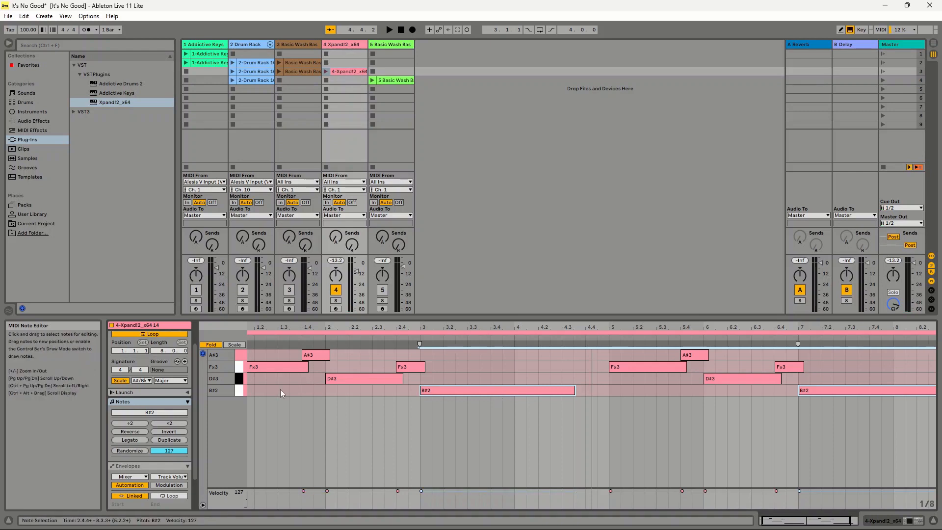
Compare the scene 3 Xpand!2 clip with the Dub Echo effect deactivated and reactivated, and stop playback.
key("shift+Tab")
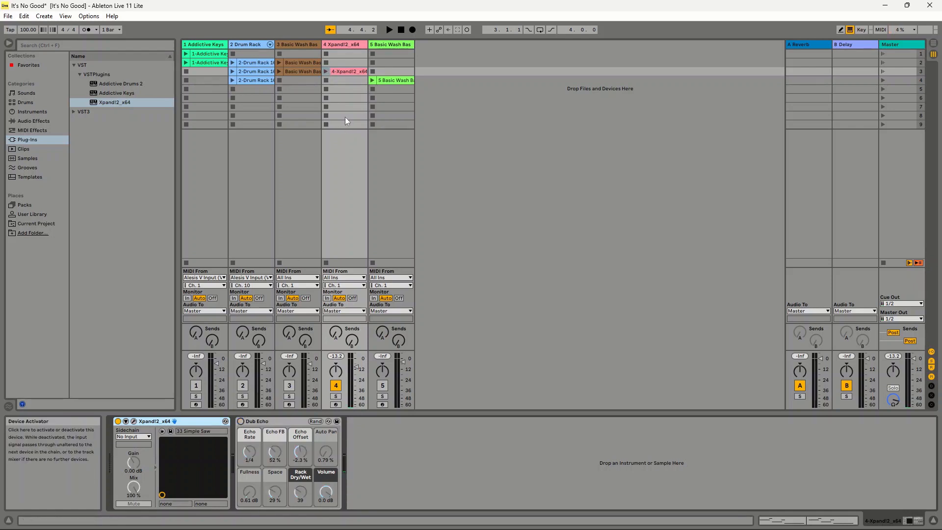
left_click(325, 72)
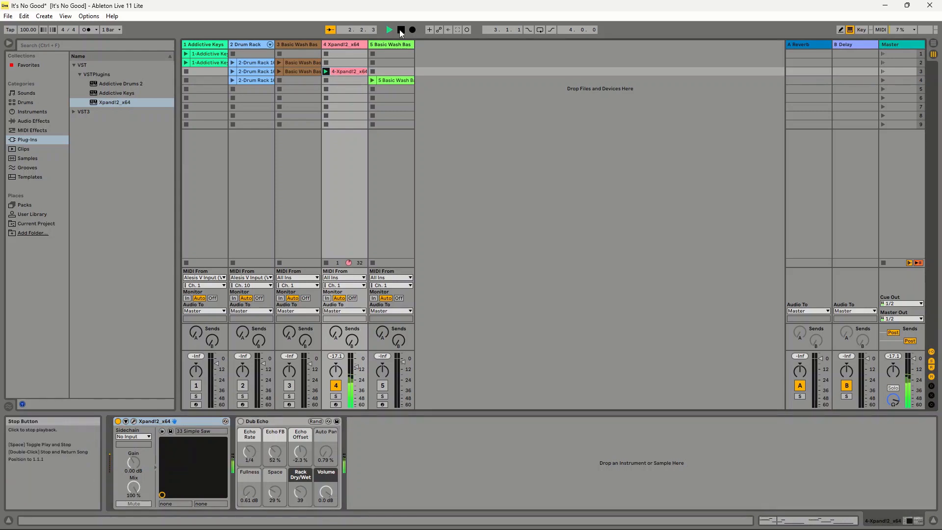
left_click(401, 31)
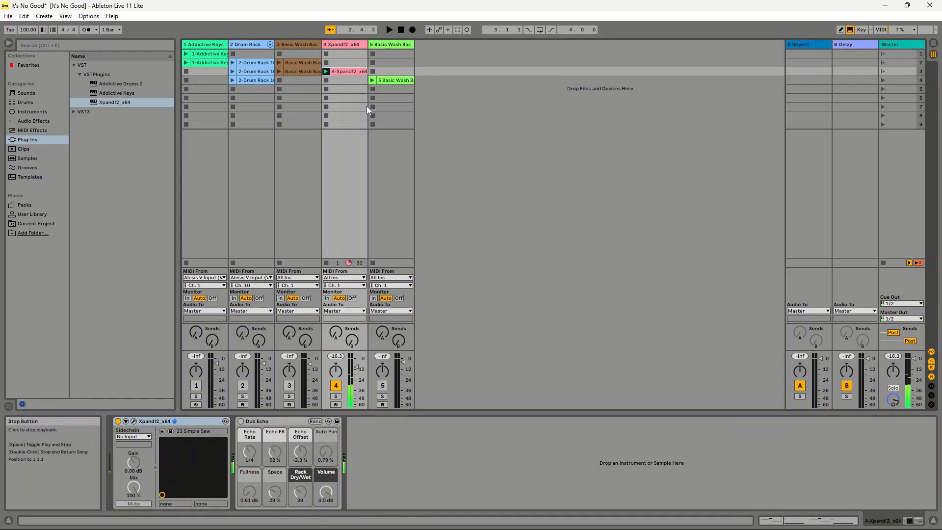
left_click(241, 422)
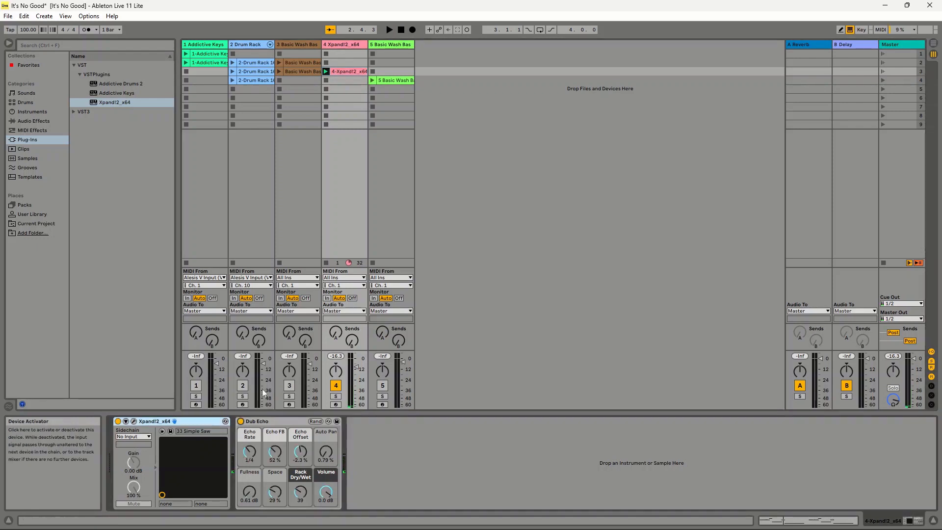
left_click(325, 71)
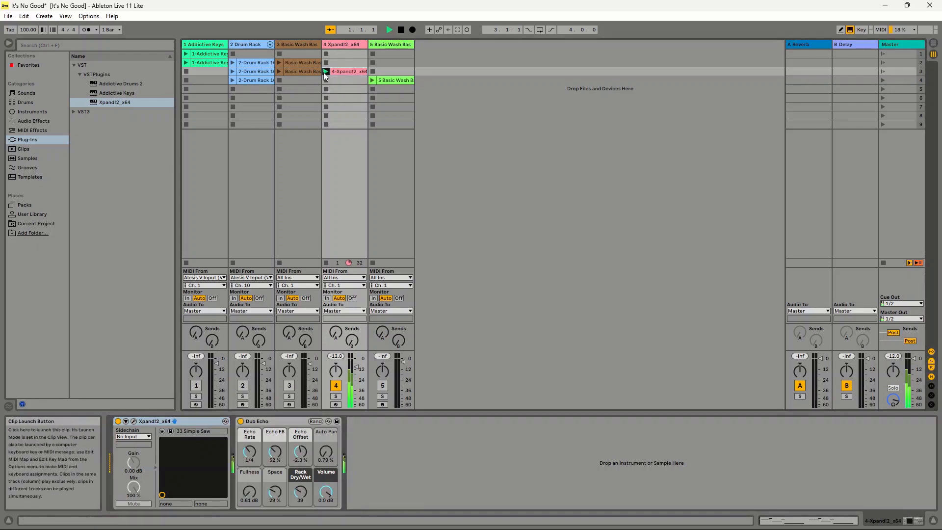
left_click(401, 30)
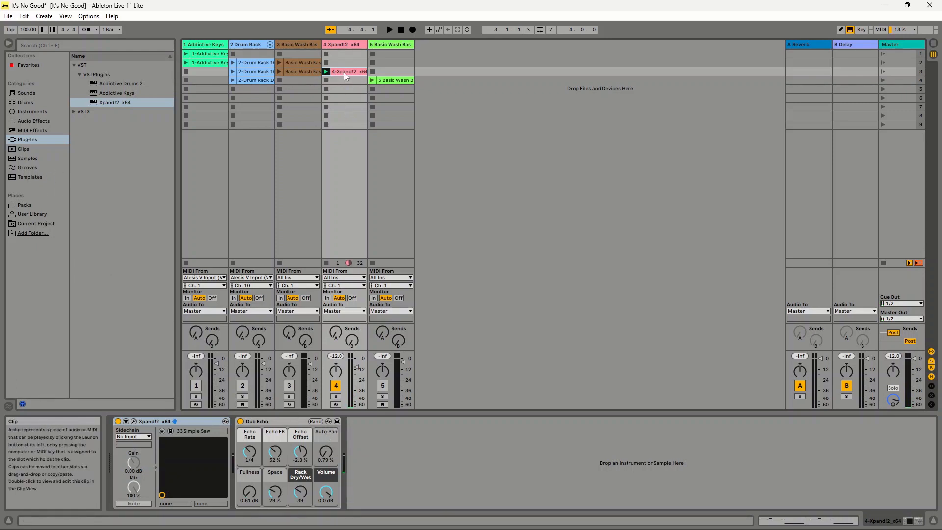
Audition the piano-roll keys of the scene 4 clip on track 5, and show track 3's scene 3 clip for comparison.
left_click(33, 120)
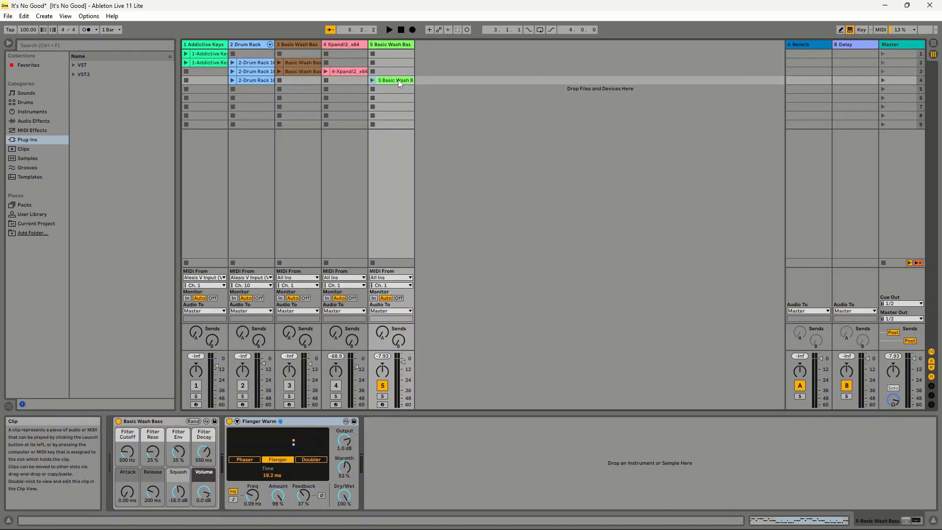
double_click(398, 79)
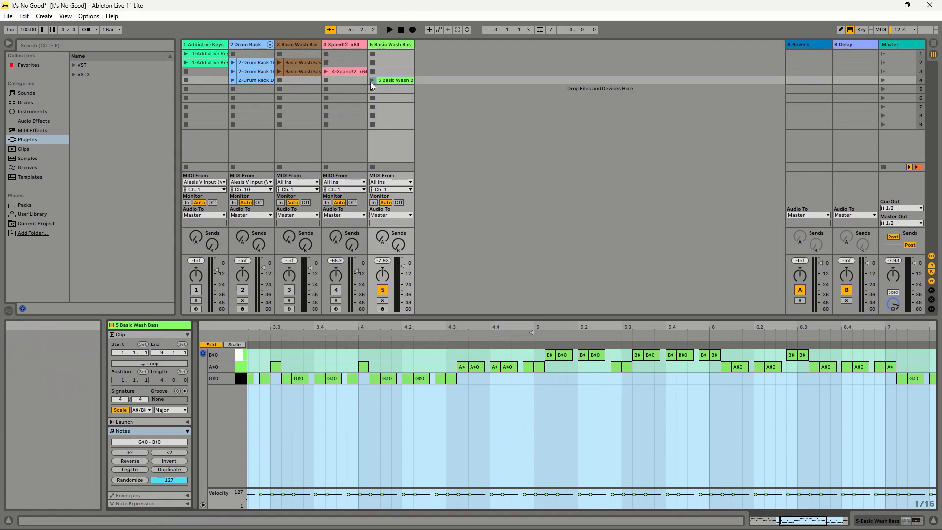
left_click(242, 379)
left_click(241, 367)
left_click(241, 357)
left_click(302, 72)
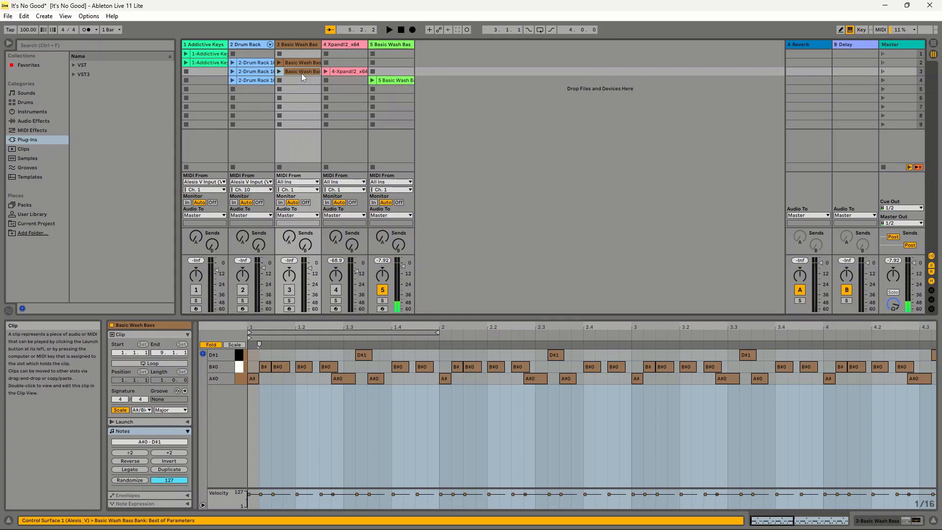
View the notes and devices of track 5's scene 4 bass clip, play the clip, and stop playback.
left_click(391, 81)
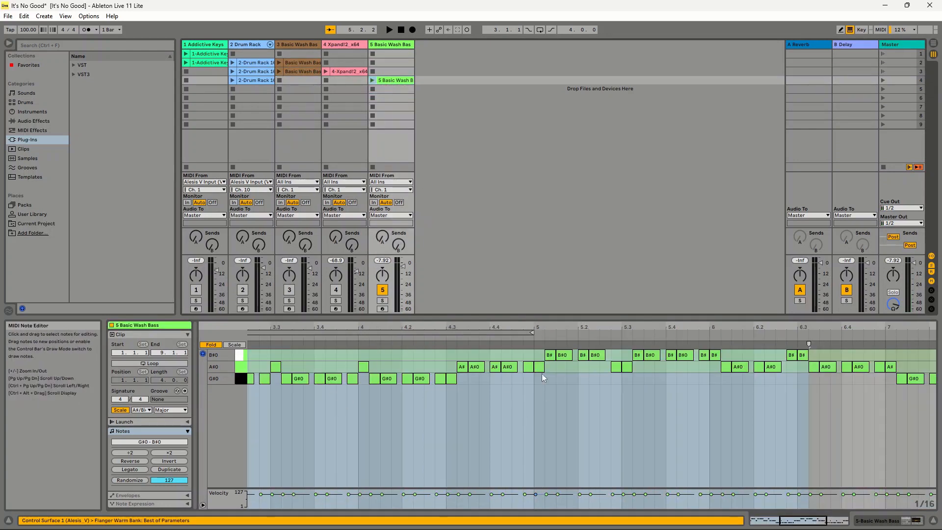
key("shift+Tab")
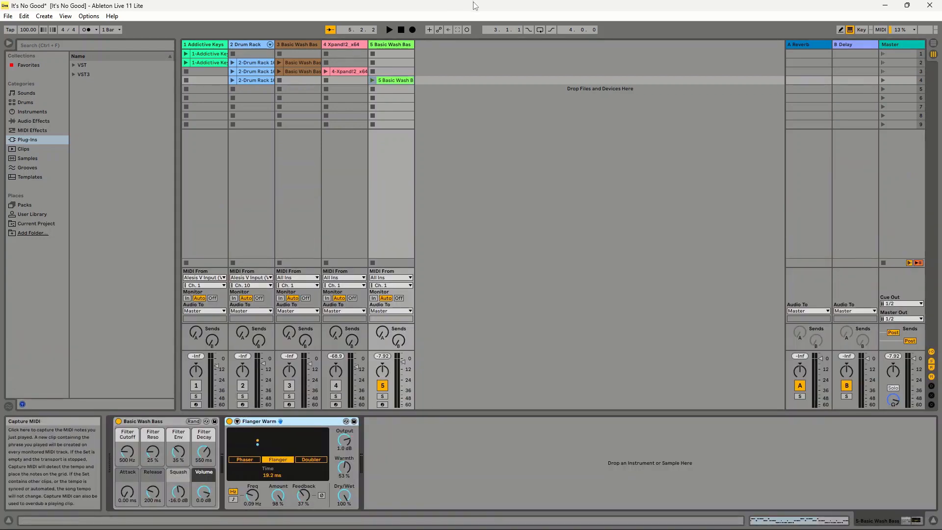
left_click(382, 81)
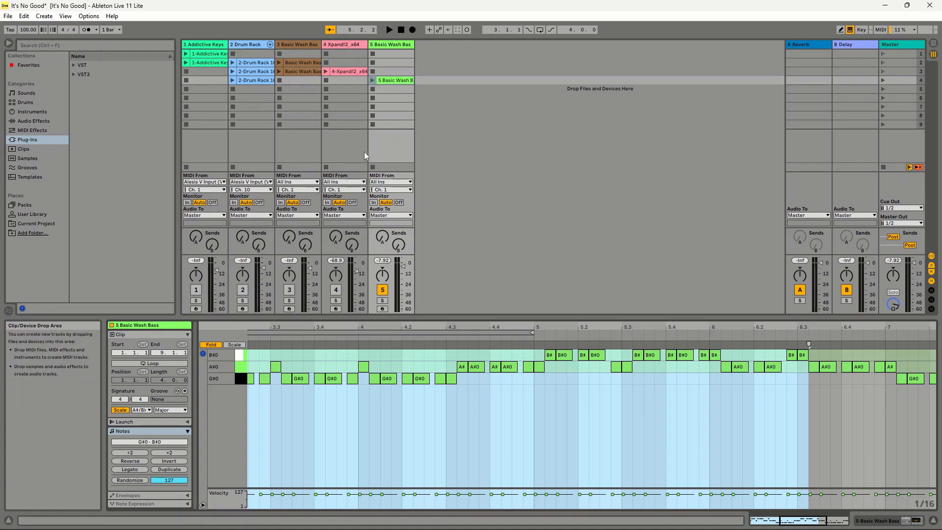
left_click(373, 81)
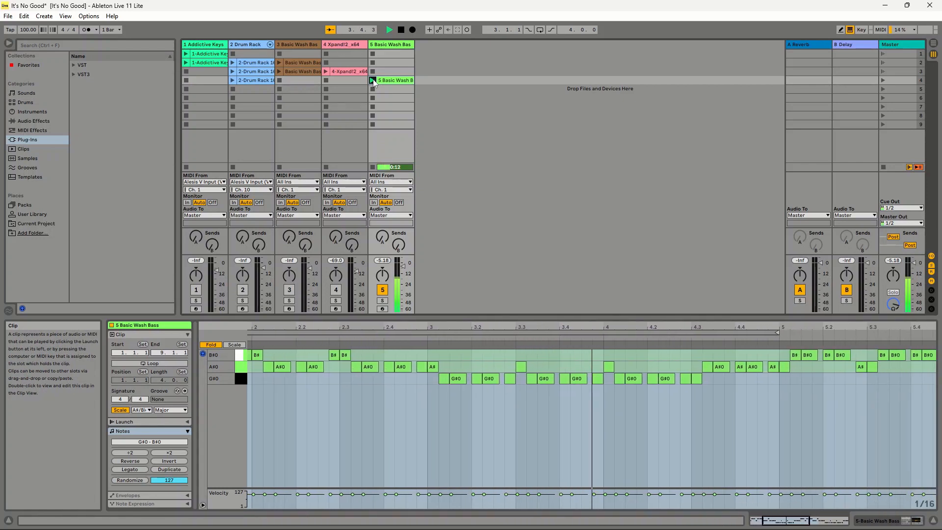
left_click(402, 30)
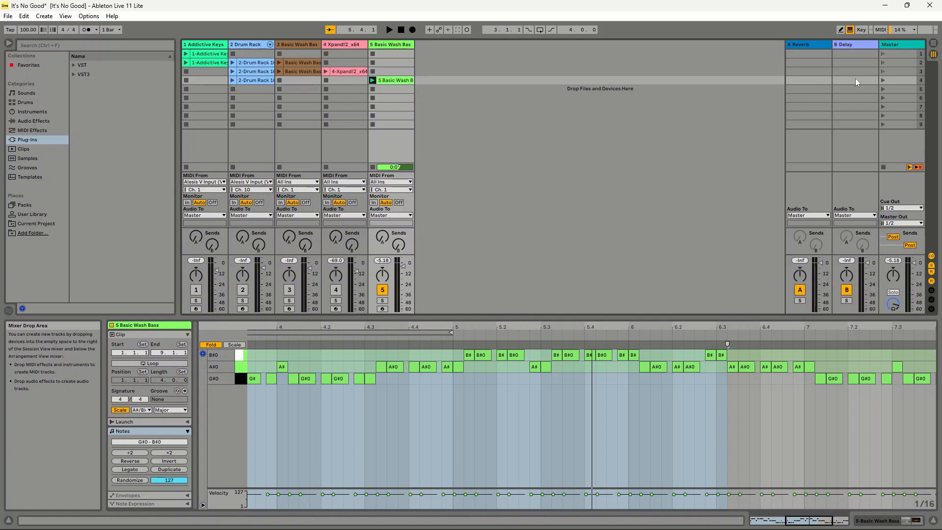
Inspect the follow action settings of scenes 1 and 2, including scene 2's list of available follow actions.
left_click(894, 53)
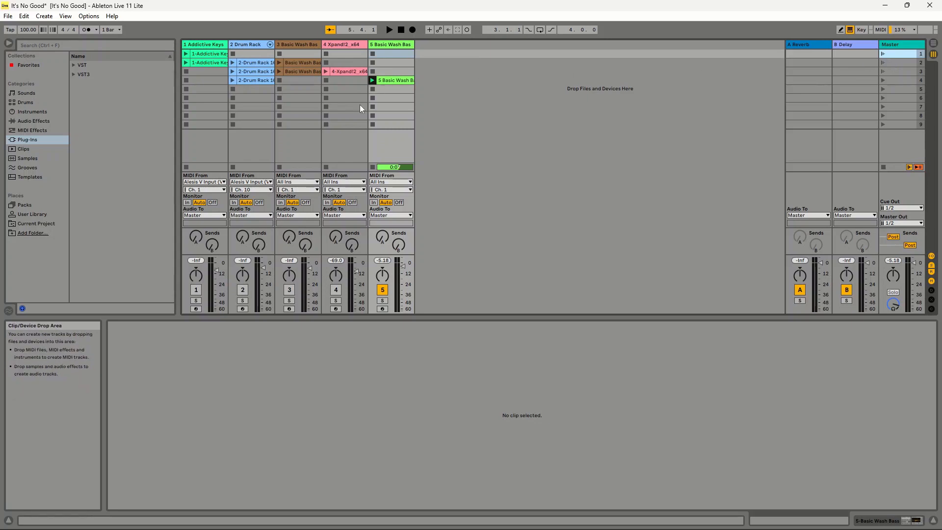
left_click(921, 57)
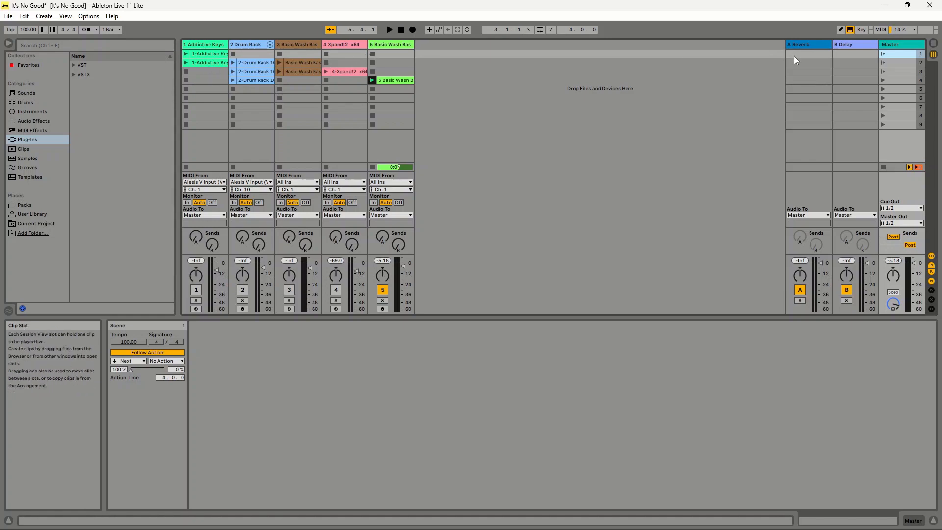
left_click(921, 63)
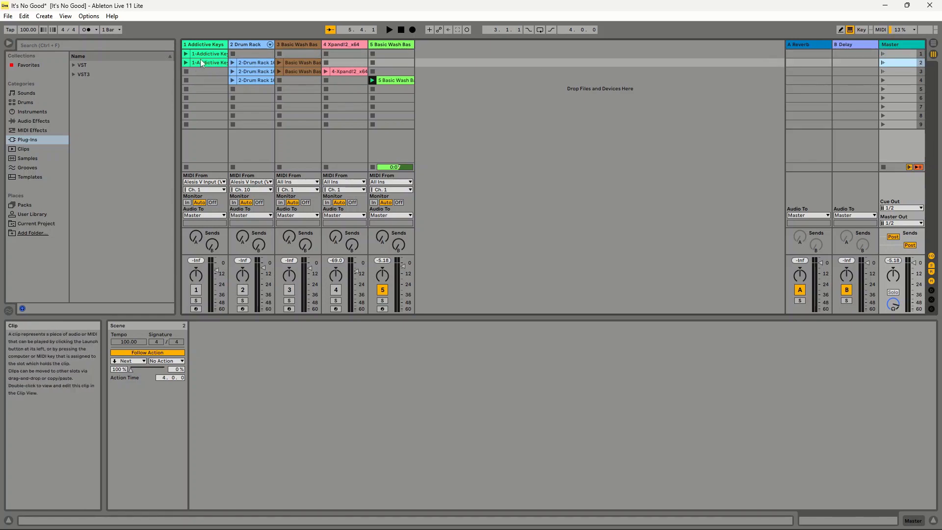
left_click(140, 361)
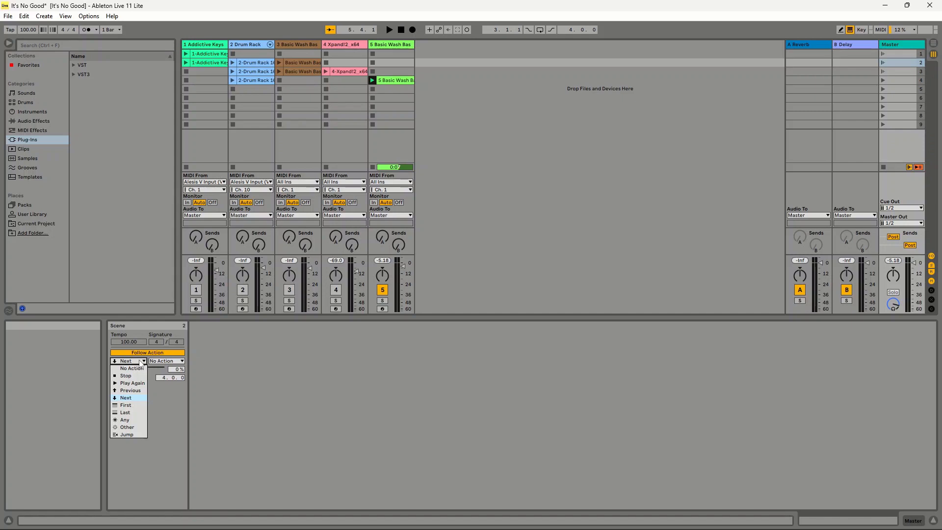
left_click(140, 361)
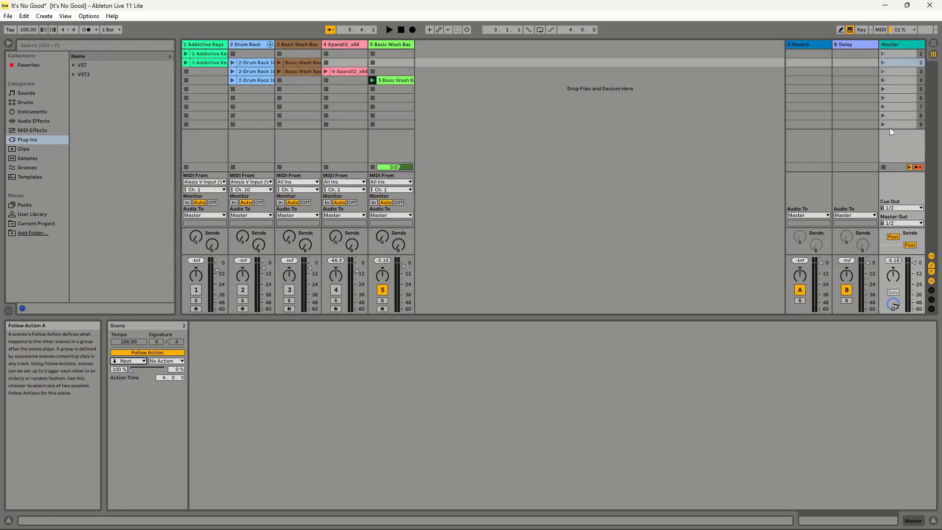
Compare scene 1's follow action time with its Addictive Keys clip, and view the follow action settings of scenes 2 and 3.
left_click(922, 54)
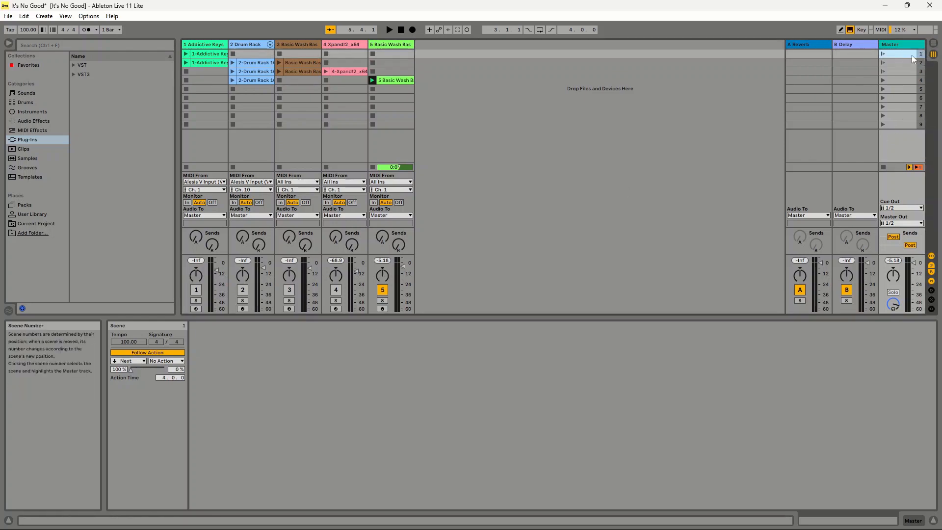
left_click(211, 54)
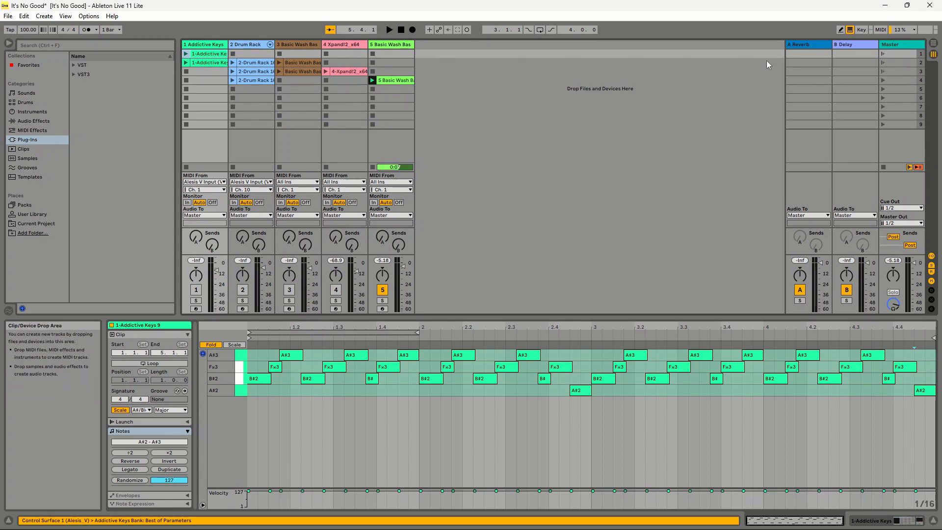
left_click(921, 63)
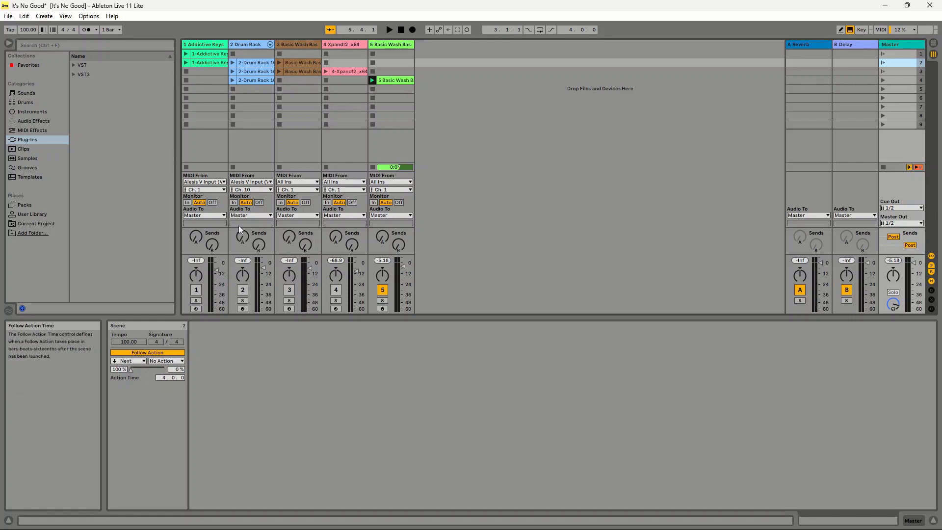
left_click(919, 71)
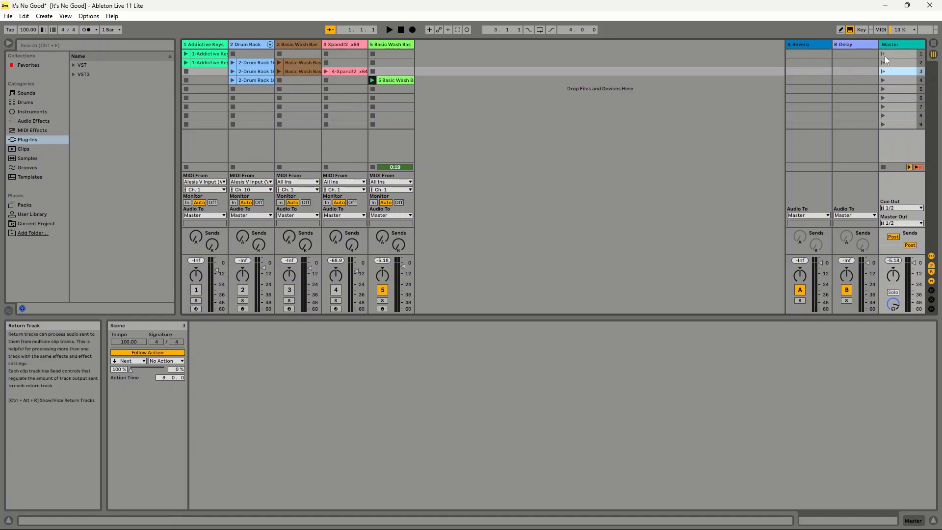
Launch scene 1 to hear it play, and stop playback.
left_click(919, 54)
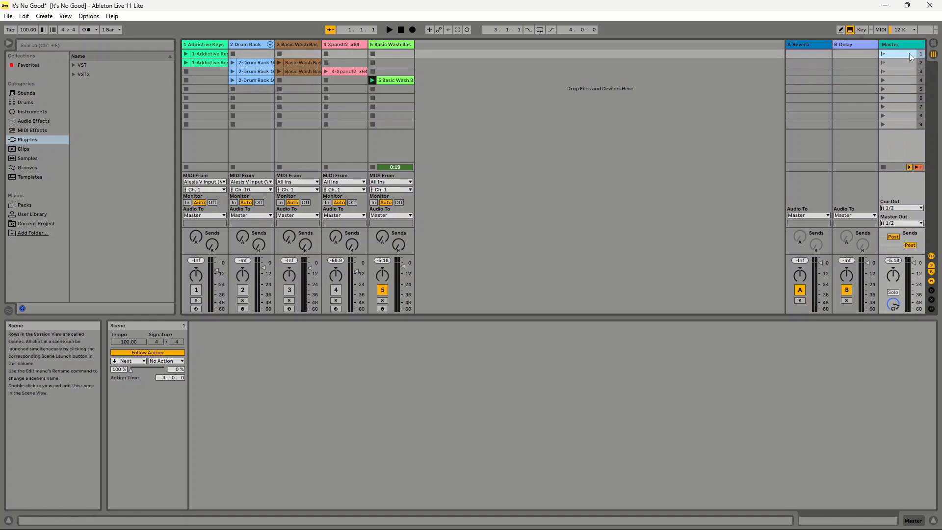
left_click(884, 54)
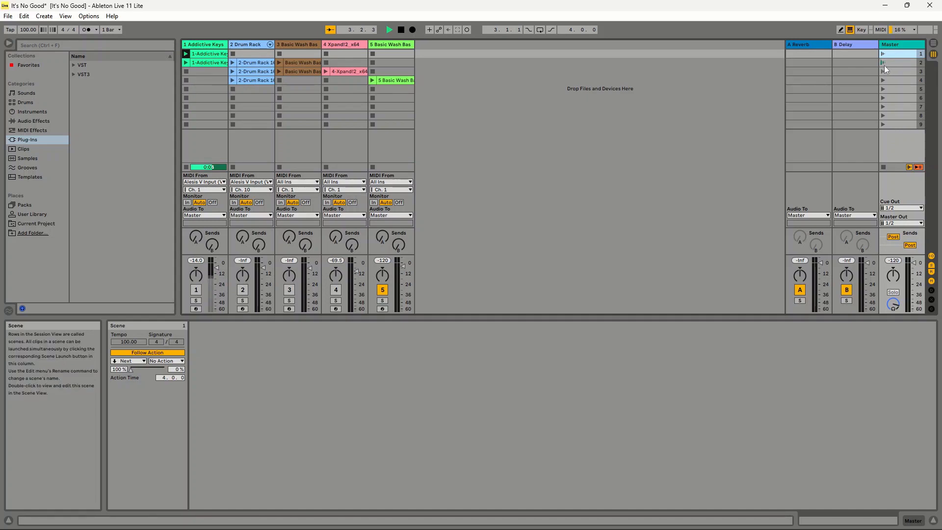
left_click(400, 30)
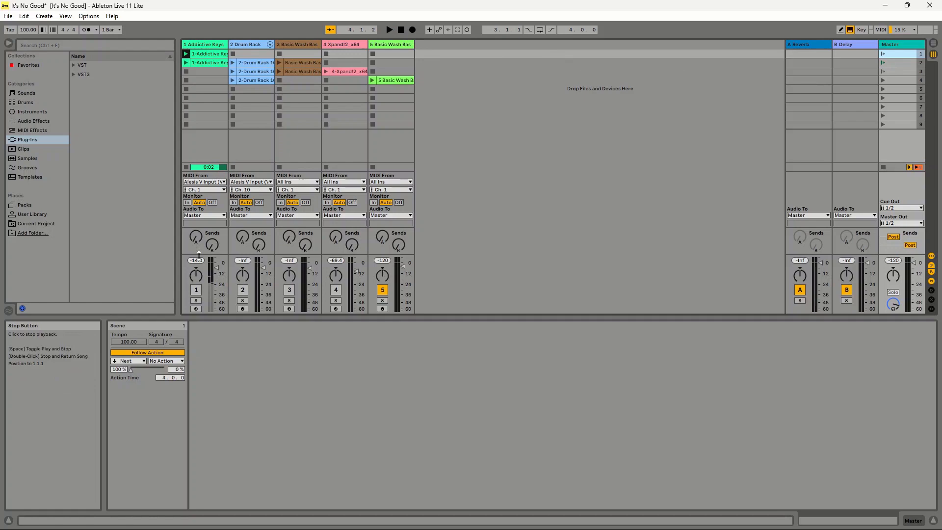
Reactivate tracks 1 to 4: Addictive Keys, Drum Rack, Basic Wash Bass and Xpand!2.
left_click(196, 289)
left_click(243, 289)
left_click(289, 289)
left_click(336, 290)
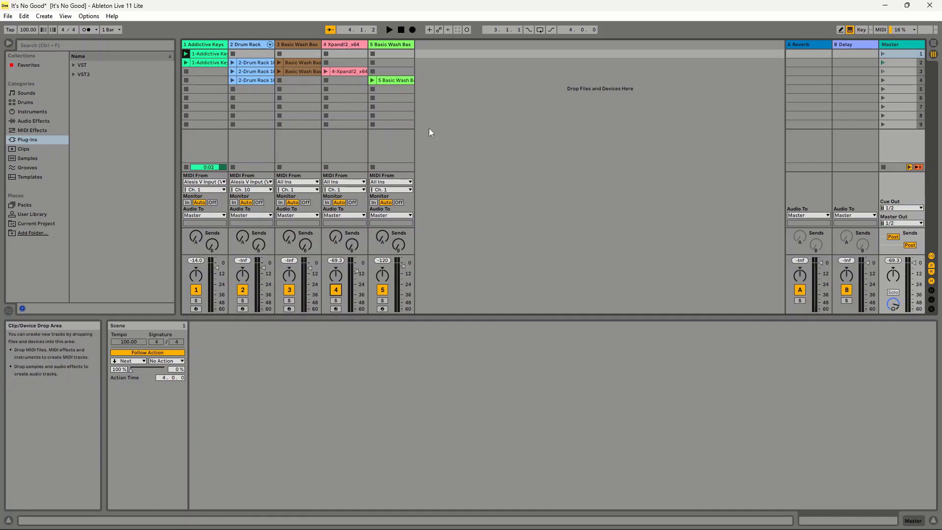
Look at the Arrangement View and return to the Session View.
left_click(934, 43)
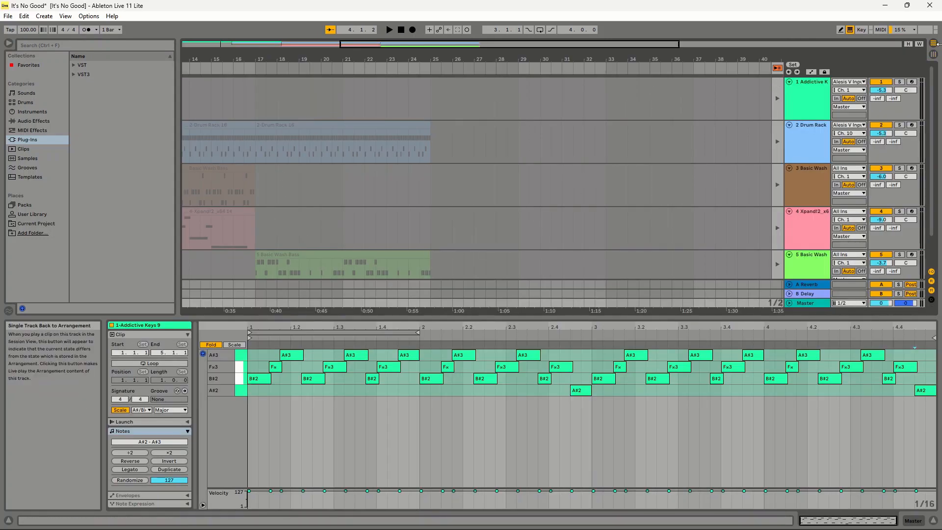
key("Tab")
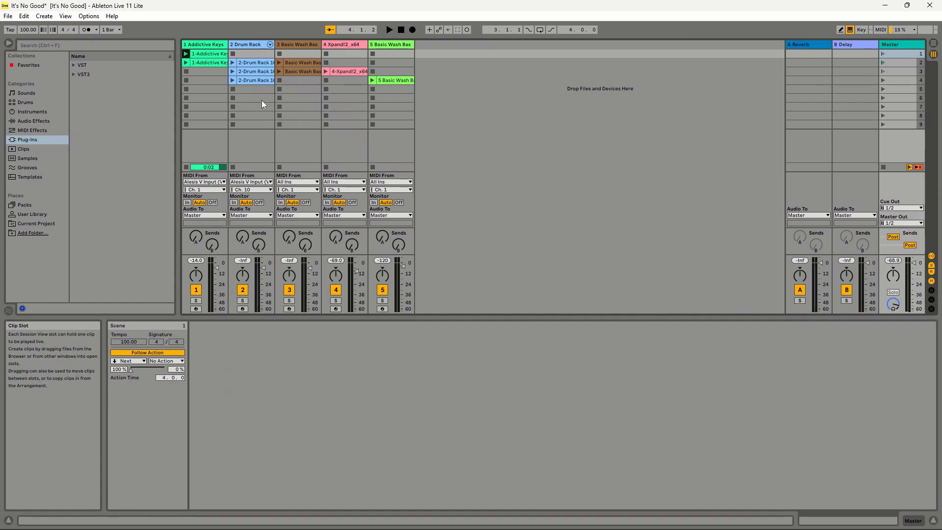
key("Tab")
key("Tab")
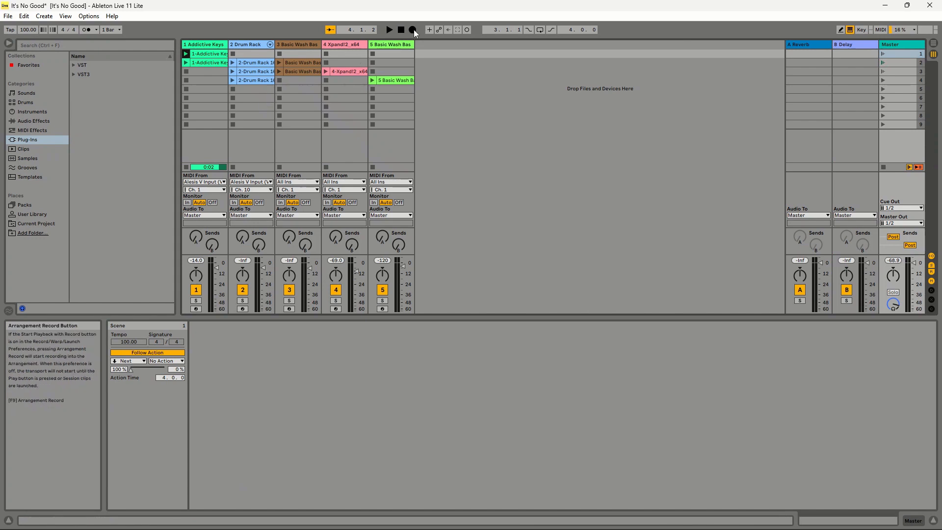
Return the song position to 1.1.1 and stop all session clips.
left_click(199, 70)
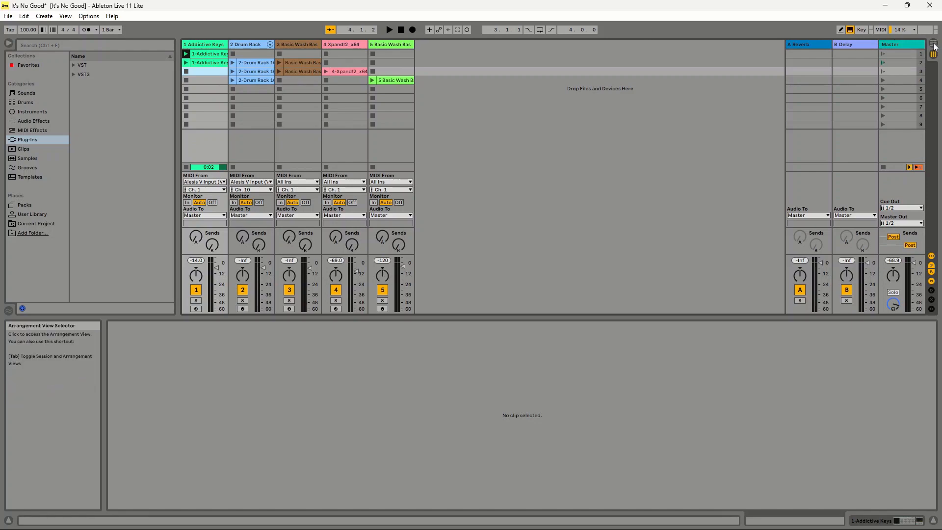
left_click(401, 30)
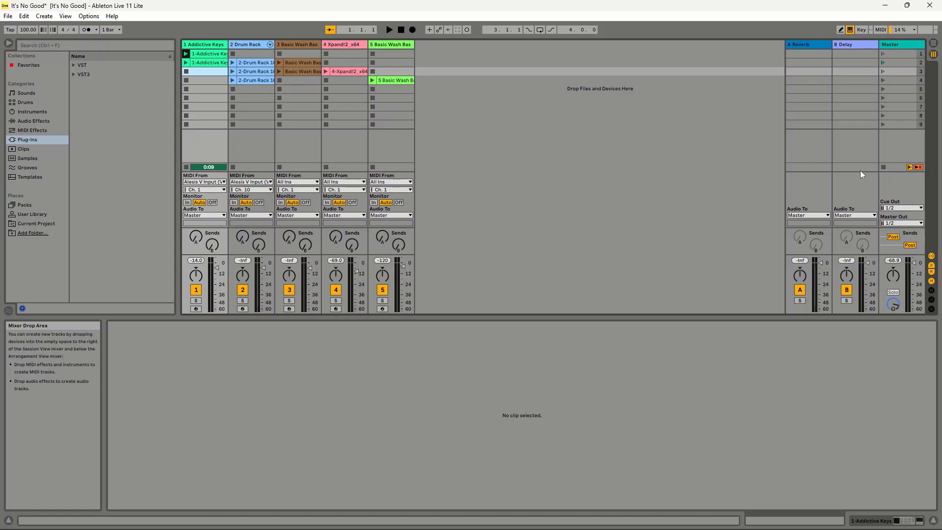
left_click(884, 166)
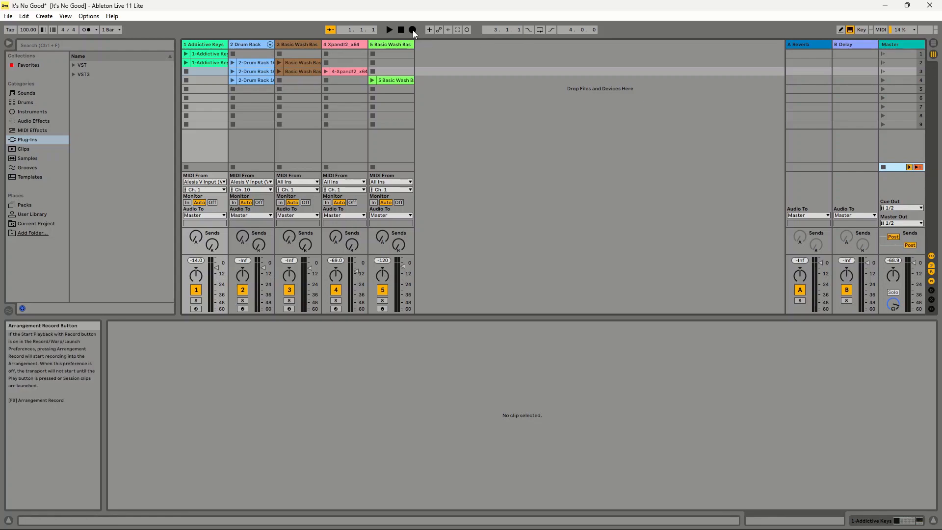
Switch to the Arrangement View, return all tracks to arrangement playback, and bring the start of the song into view.
left_click(932, 48)
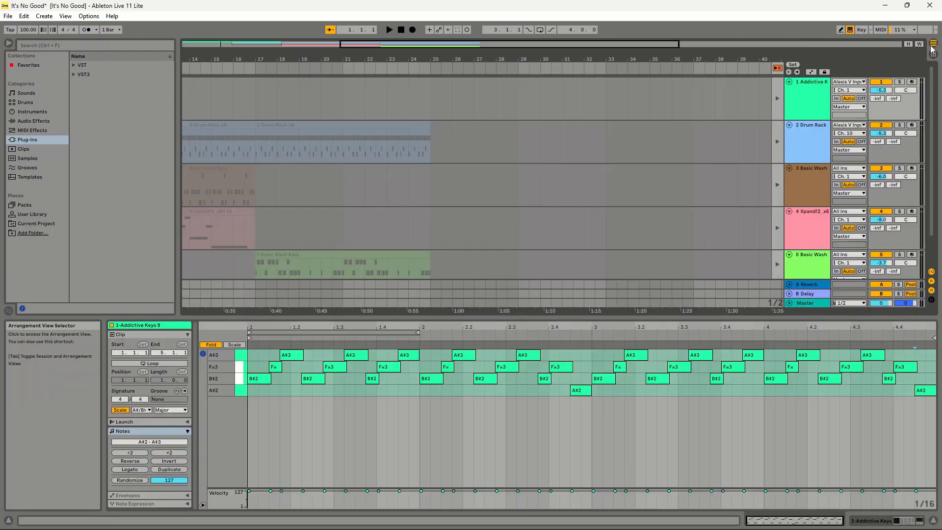
left_click(777, 68)
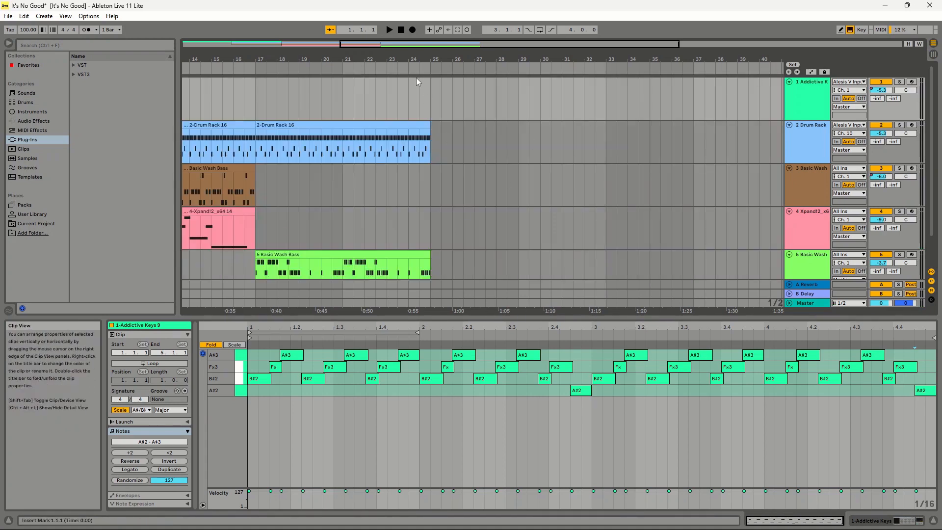
left_click_drag(417, 44, 259, 44)
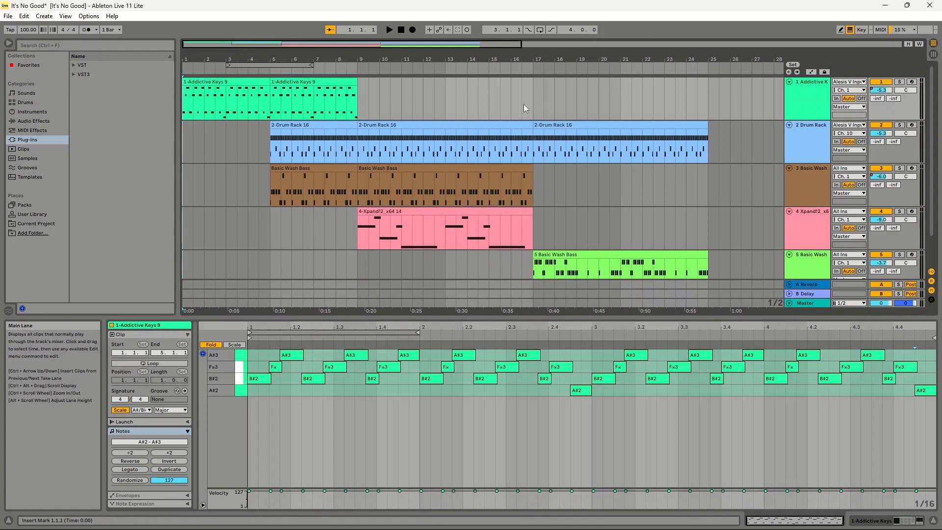
Show the track automation, play the arrangement from bar 6, and restart playback from the beginning.
left_click(291, 103)
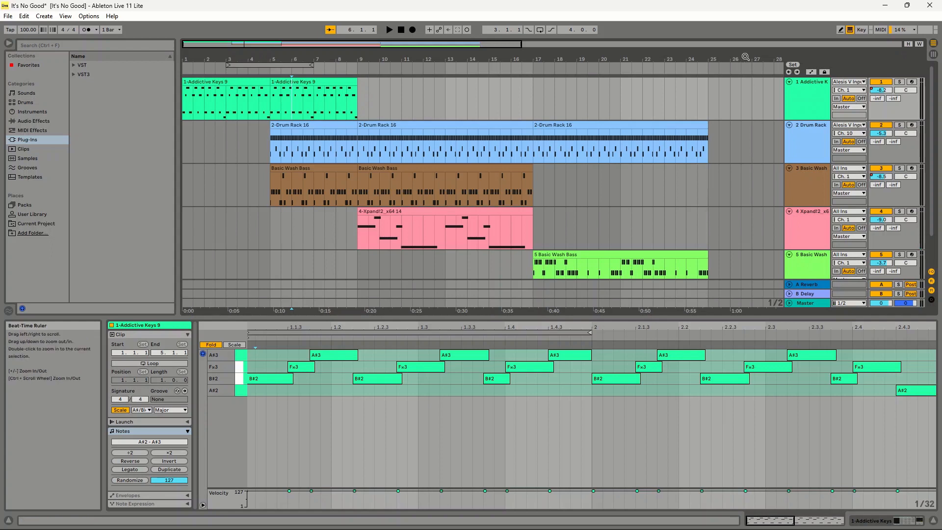
left_click(812, 73)
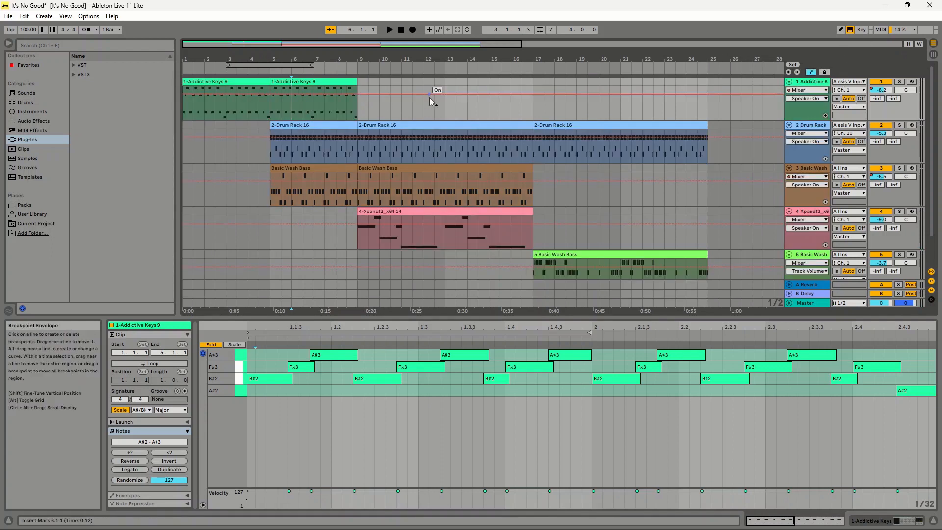
left_click(389, 30)
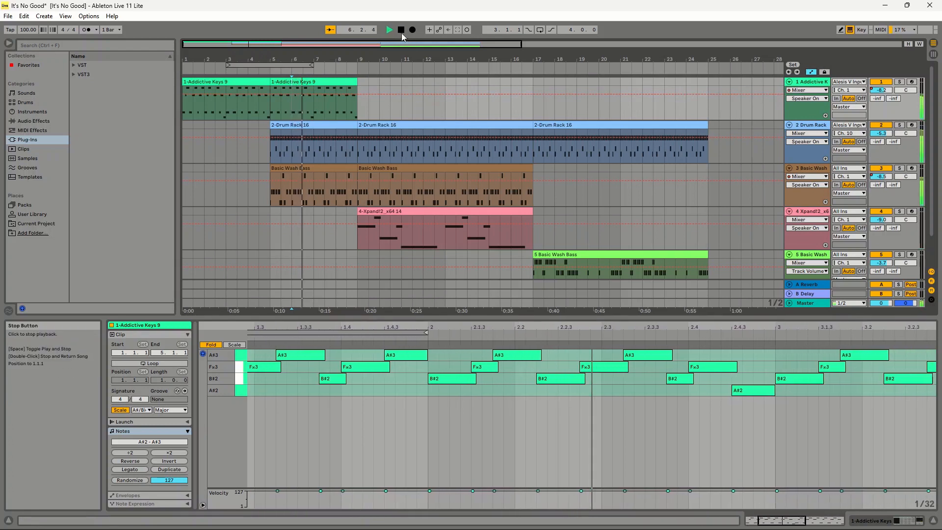
left_click(388, 30)
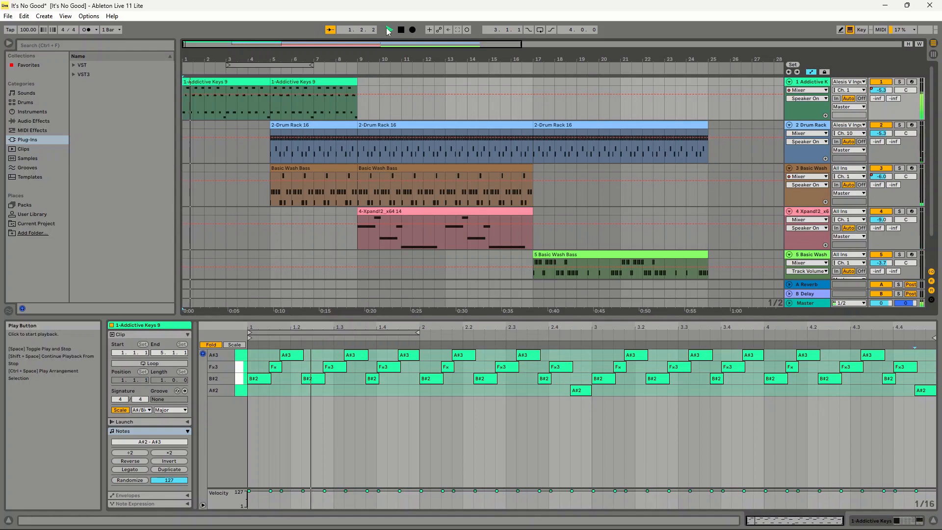
Show the Sine 962 High Amount automation on the Addictive Keys track during playback, then stop playback and hide the automation.
left_click(807, 90)
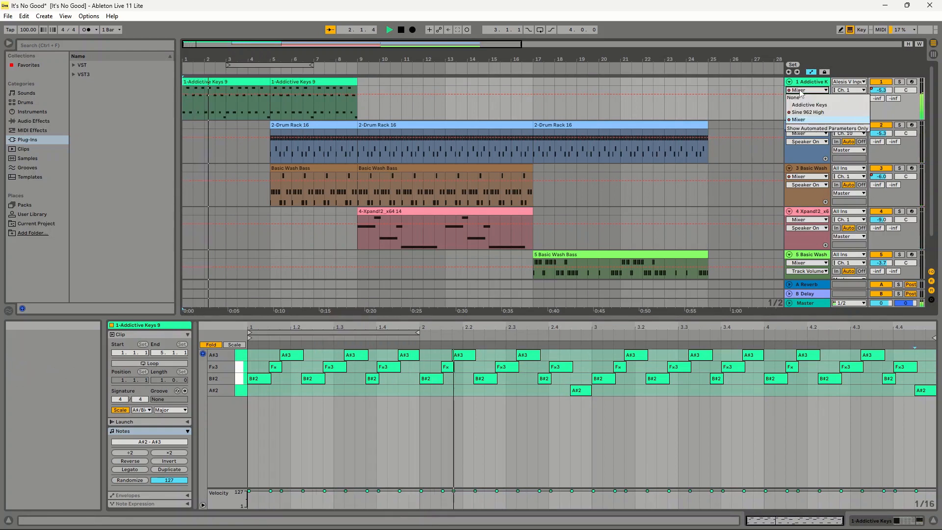
left_click(803, 113)
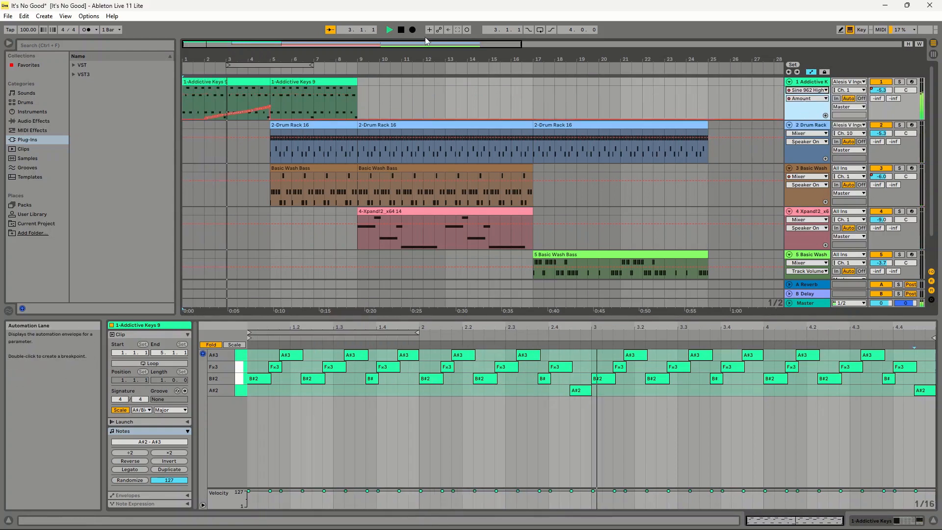
left_click(401, 31)
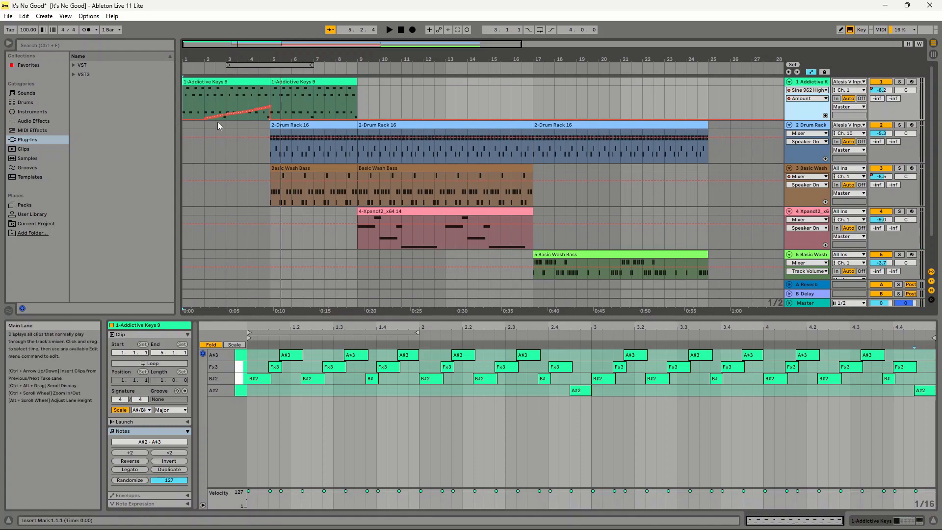
left_click(812, 72)
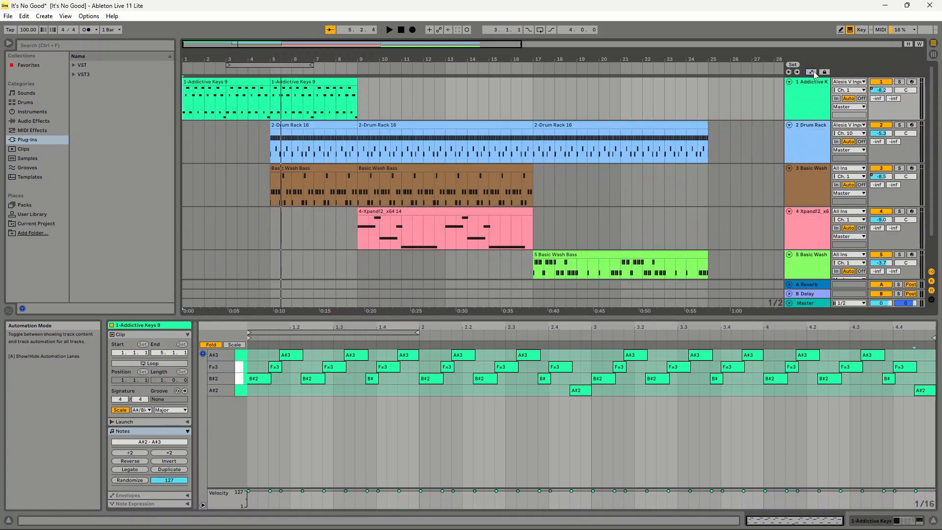
Show the track automation and examine the Sine 962 High Amount envelope on the Addictive Keys track.
left_click(812, 73)
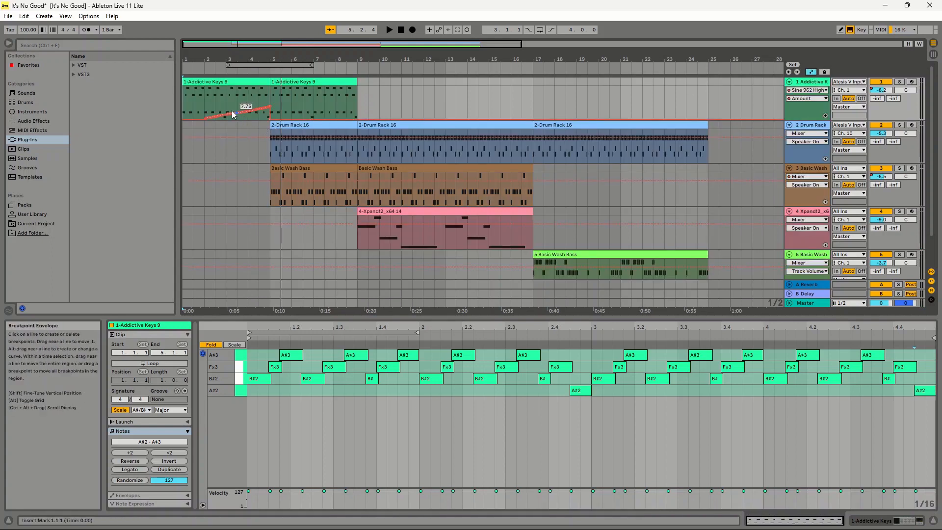
left_click(810, 90)
left_click(810, 91)
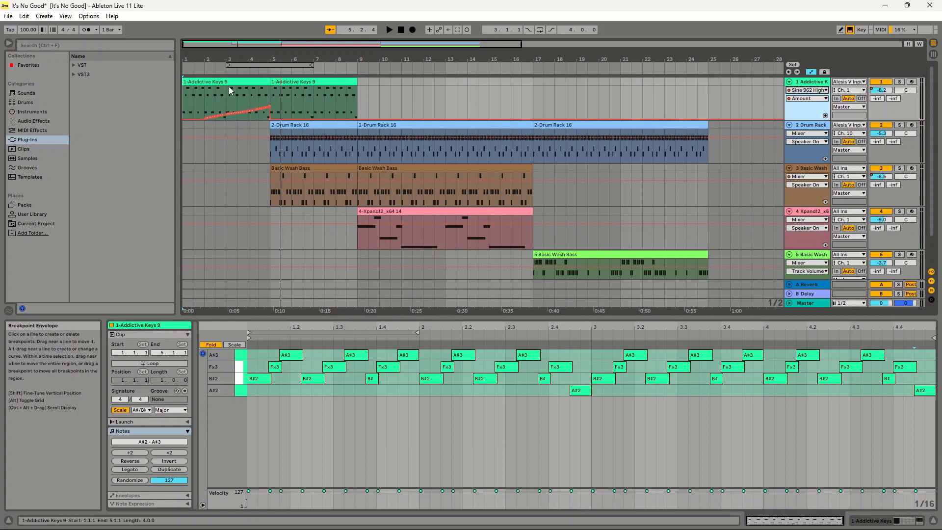
Display the Mixer Track Volume automation on the Addictive Keys track, play the arrangement through bar 5, and stop playback.
left_click(807, 90)
left_click(798, 119)
left_click(805, 99)
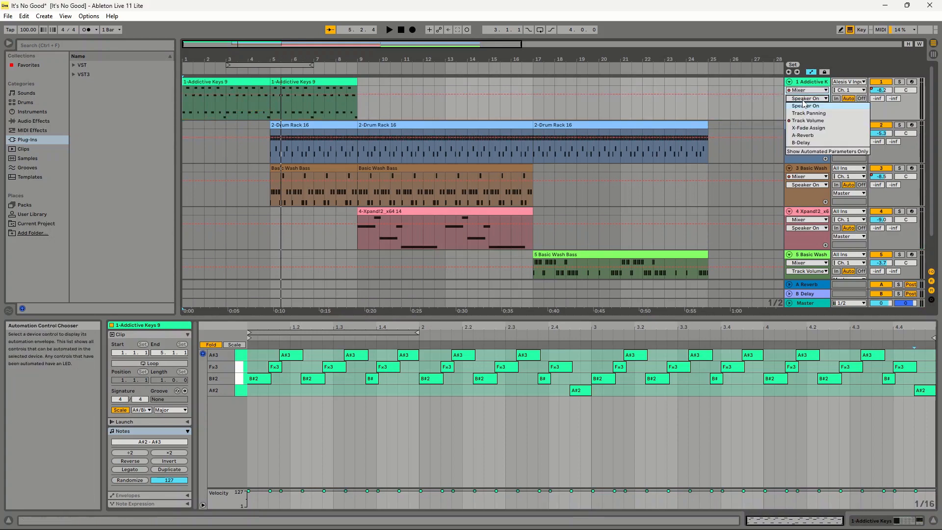
left_click(808, 121)
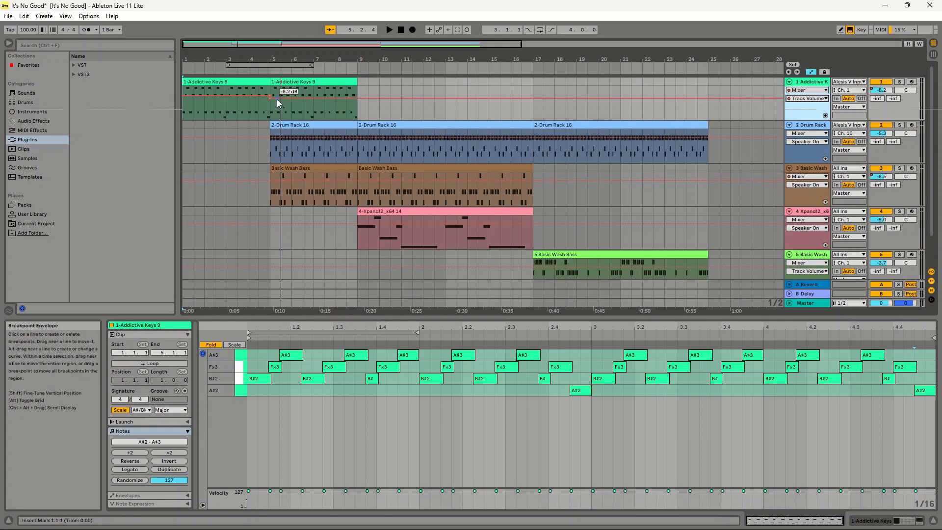
left_click(242, 70)
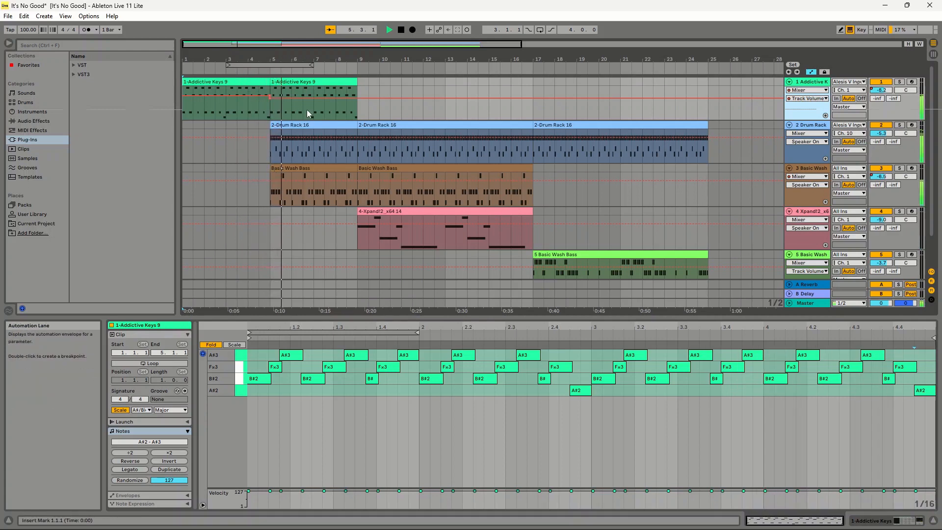
left_click(401, 29)
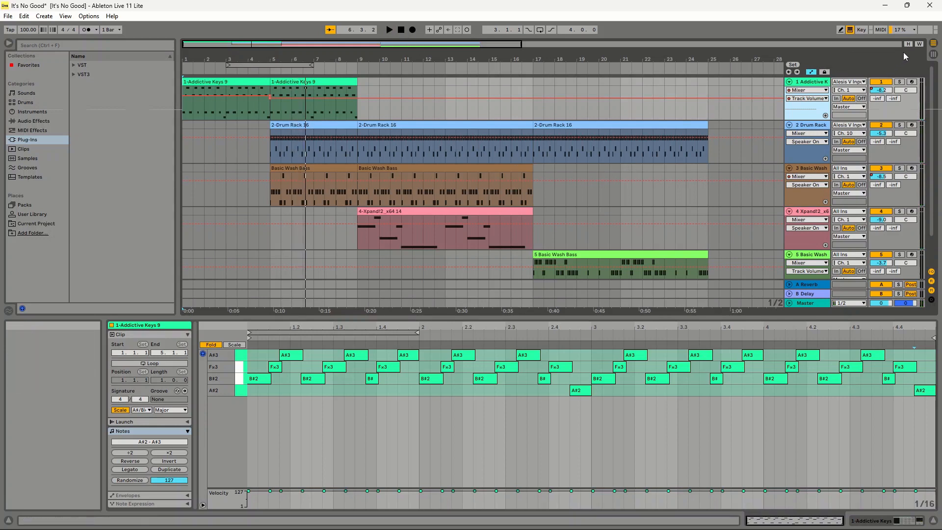
In the Session View, show the Addictive Keys clip in scene 2 and scene 1's follow action, then return to the Arrangement View.
left_click(933, 54)
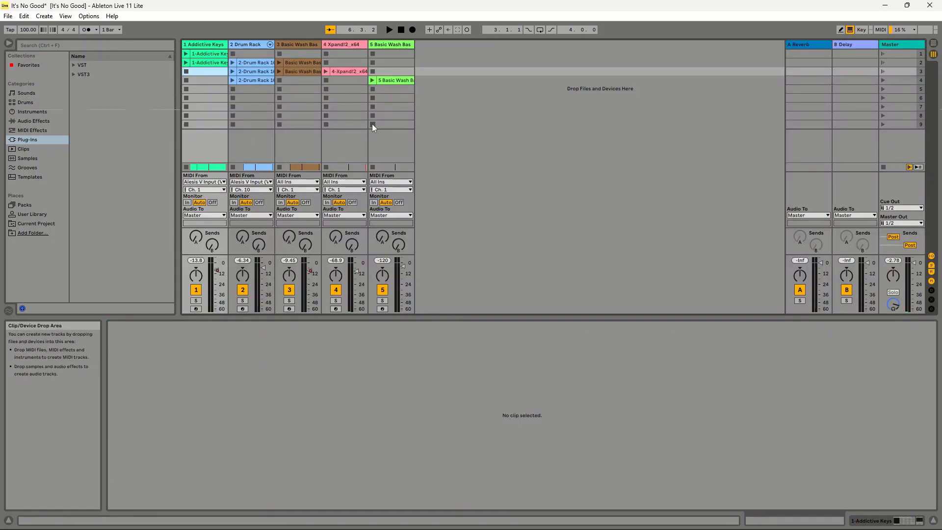
left_click(210, 63)
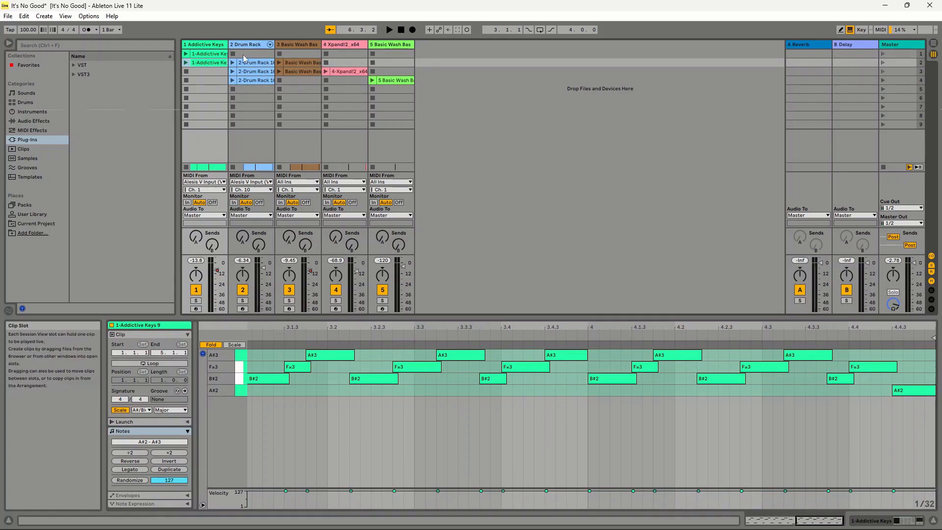
left_click(916, 53)
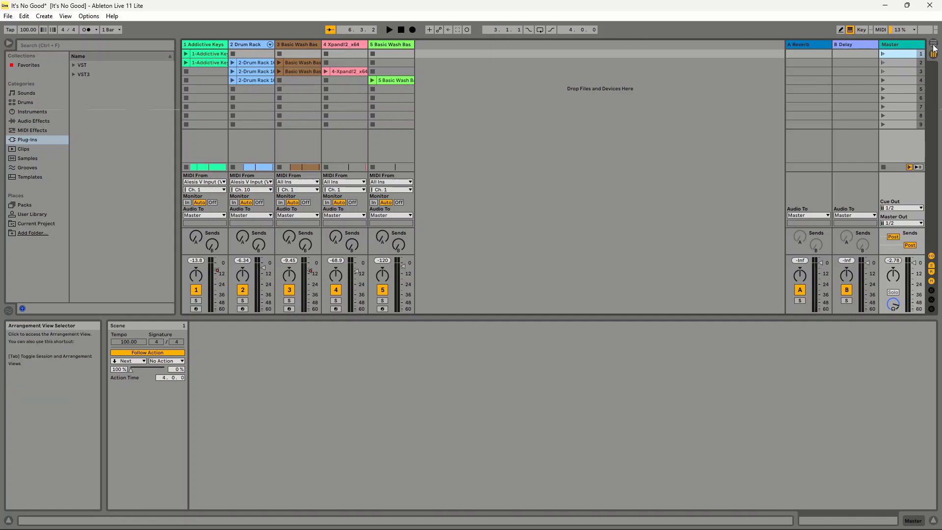
key("Tab")
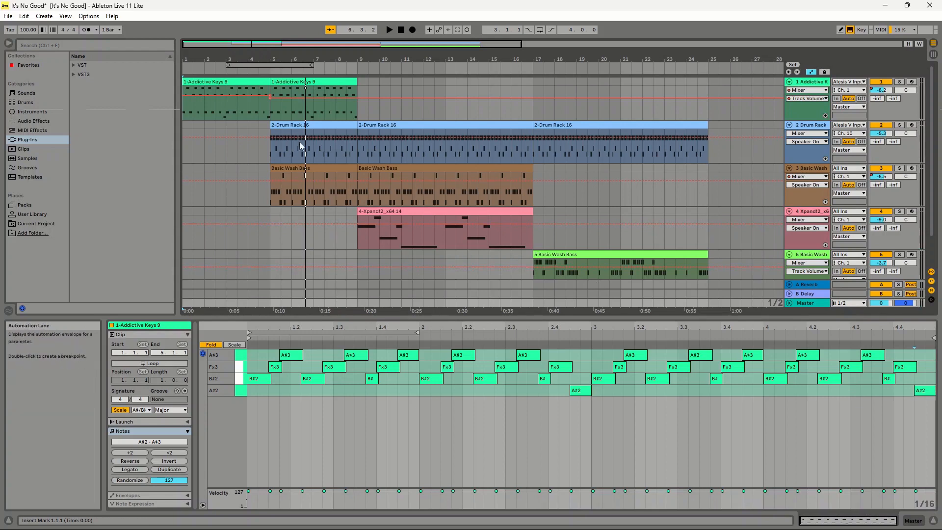
Select the second clip on the third track and display that track's Flanger Warm Modulation Frequency 2 automation.
left_click(810, 73)
left_click(809, 72)
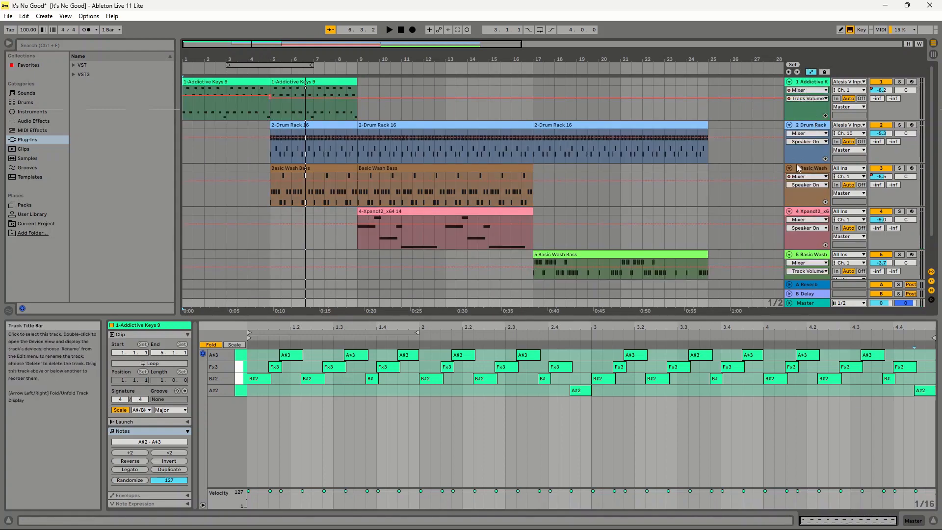
left_click(391, 170)
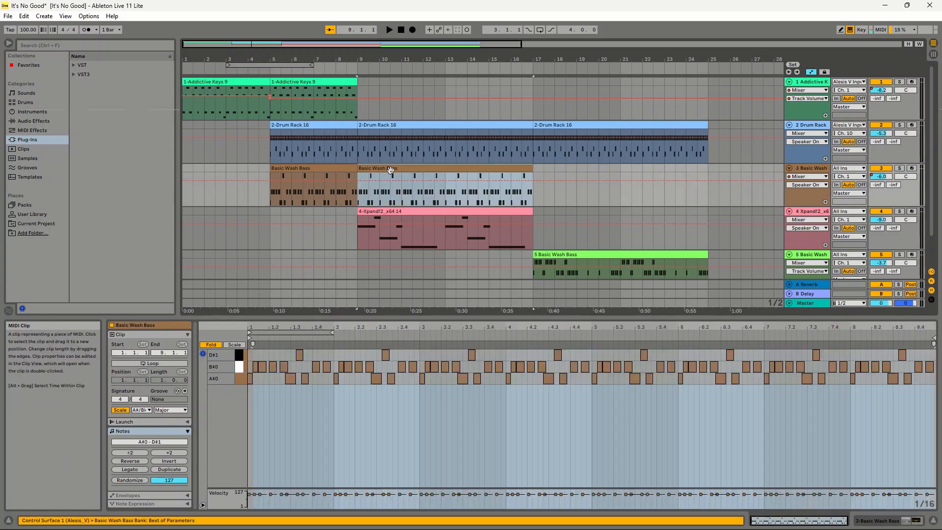
left_click(807, 176)
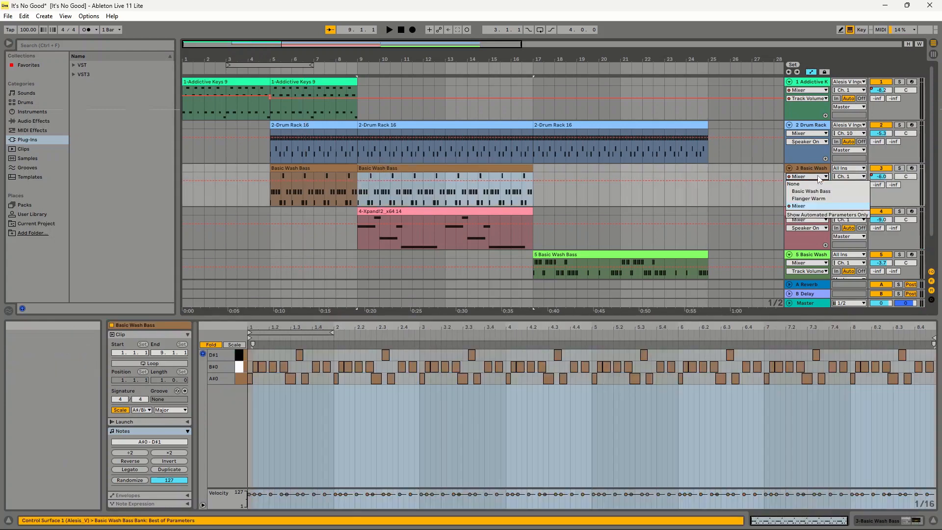
left_click(808, 199)
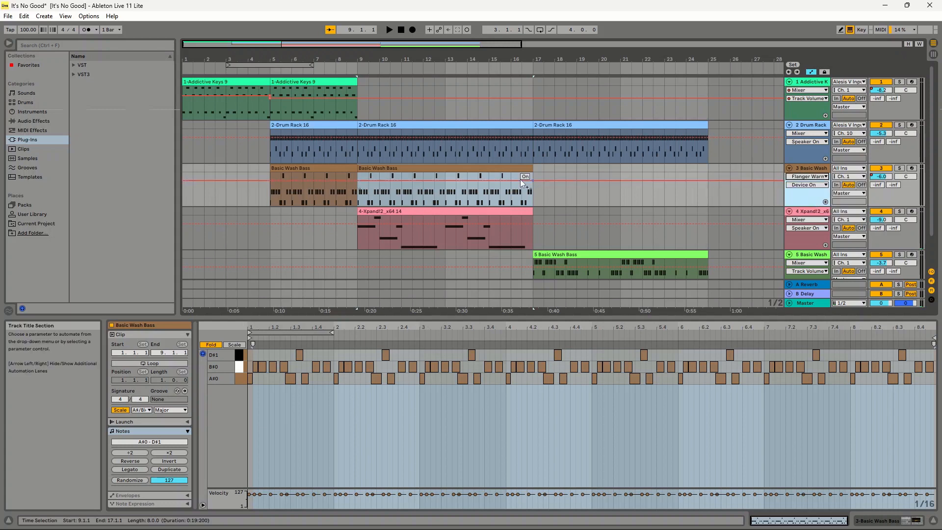
left_click(804, 186)
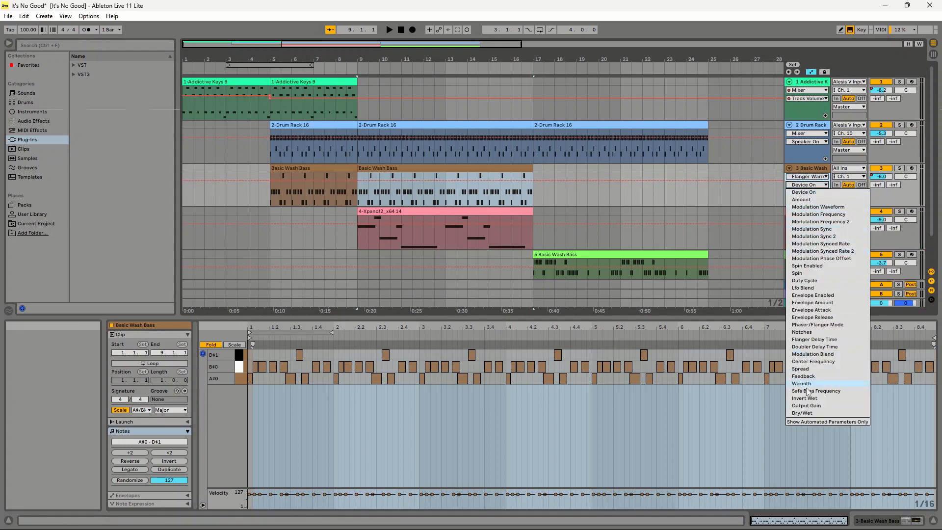
left_click(809, 221)
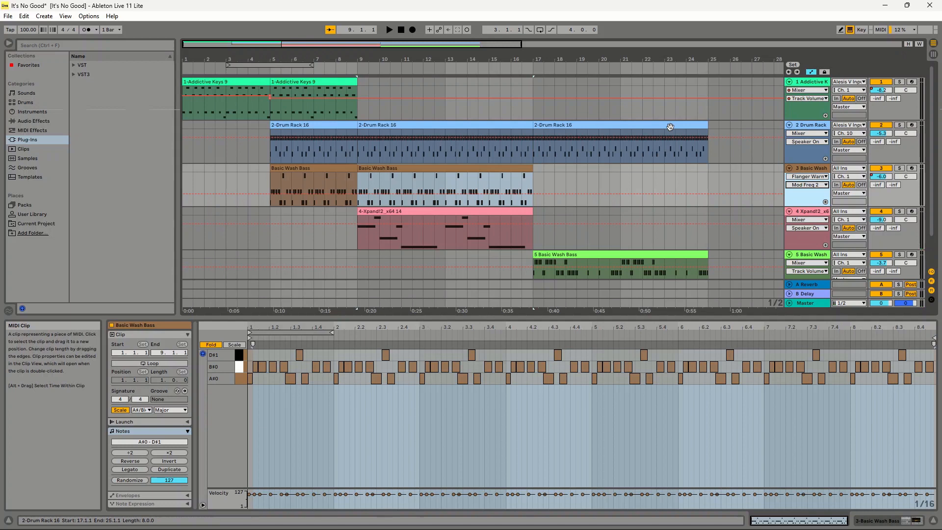
Point out the Export Audio command without exporting anything.
left_click(6, 18)
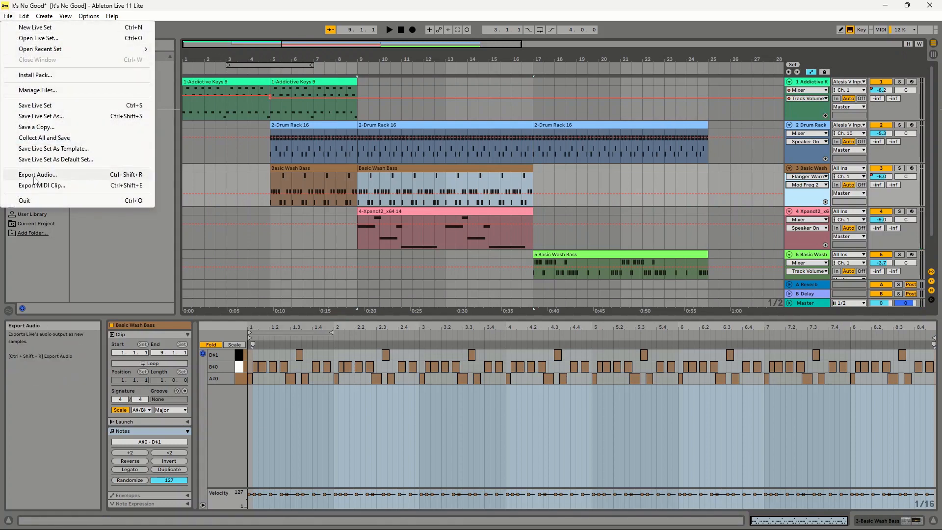
left_click(678, 36)
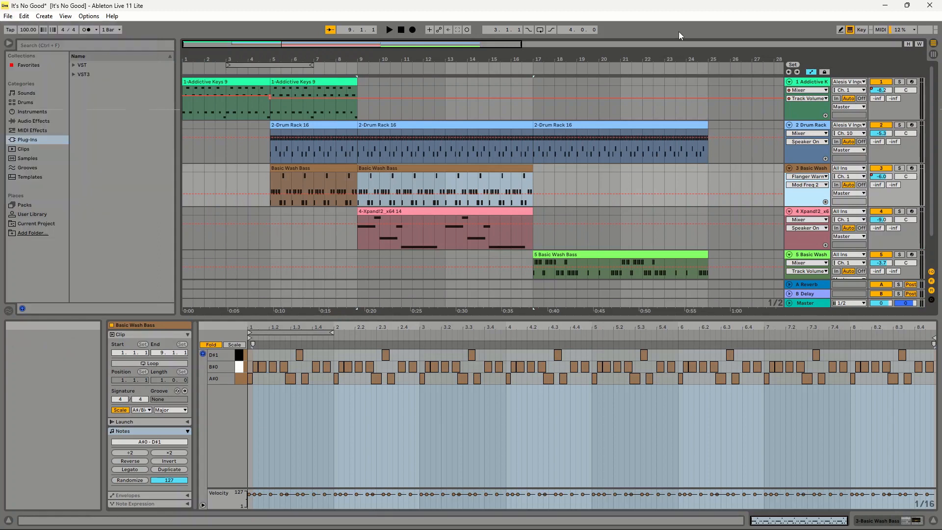